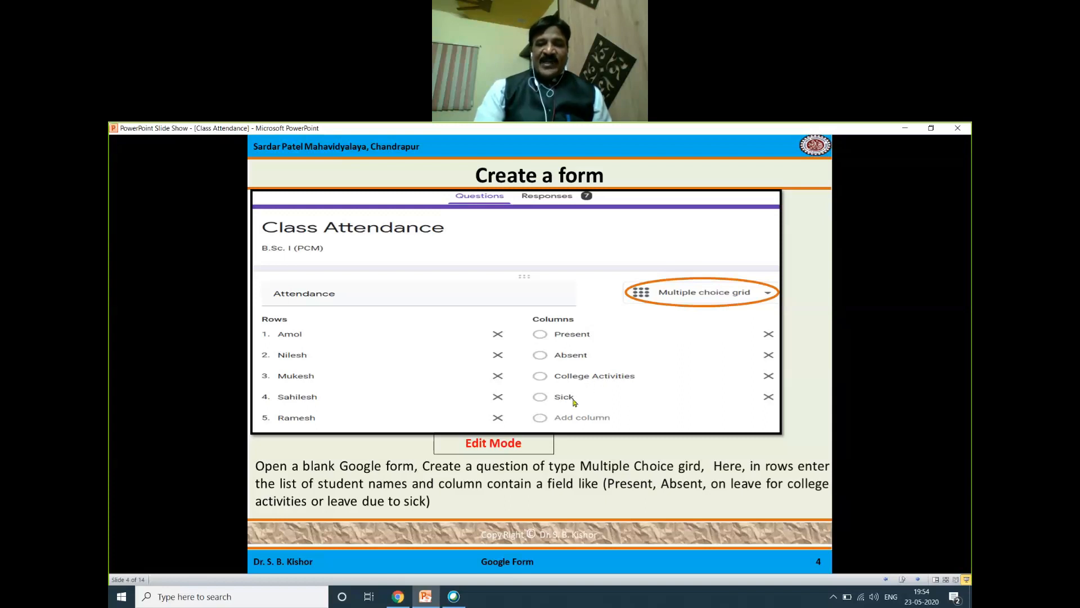
click(603, 393)
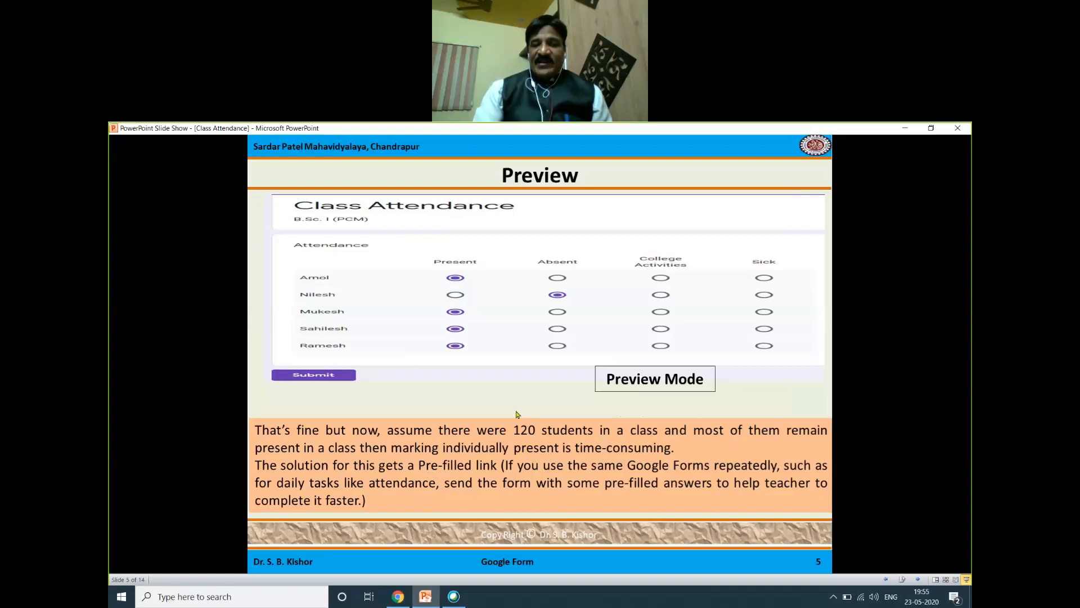
click(528, 370)
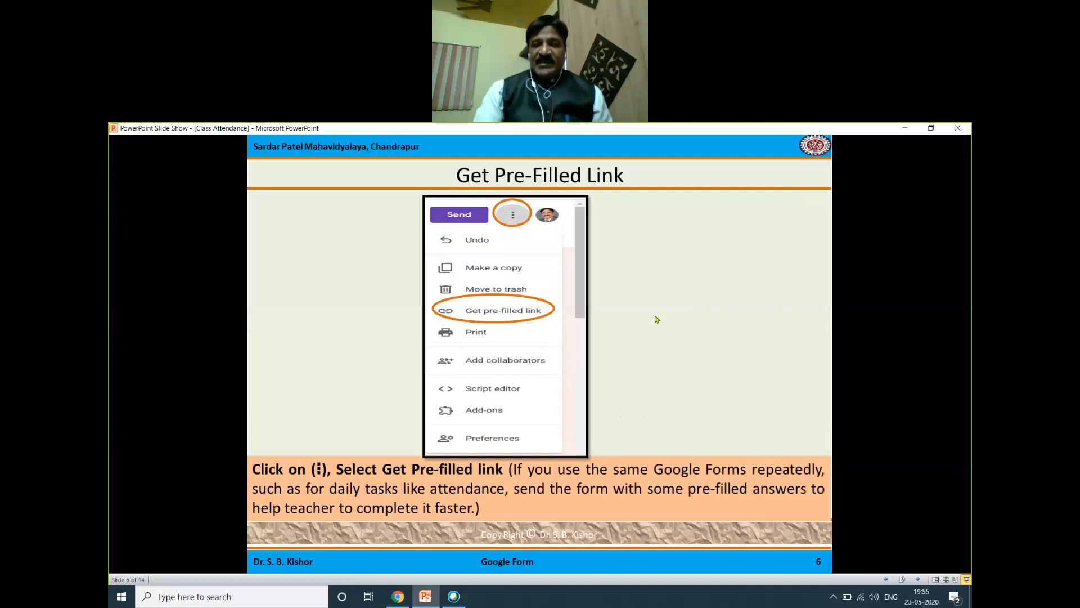
click(649, 338)
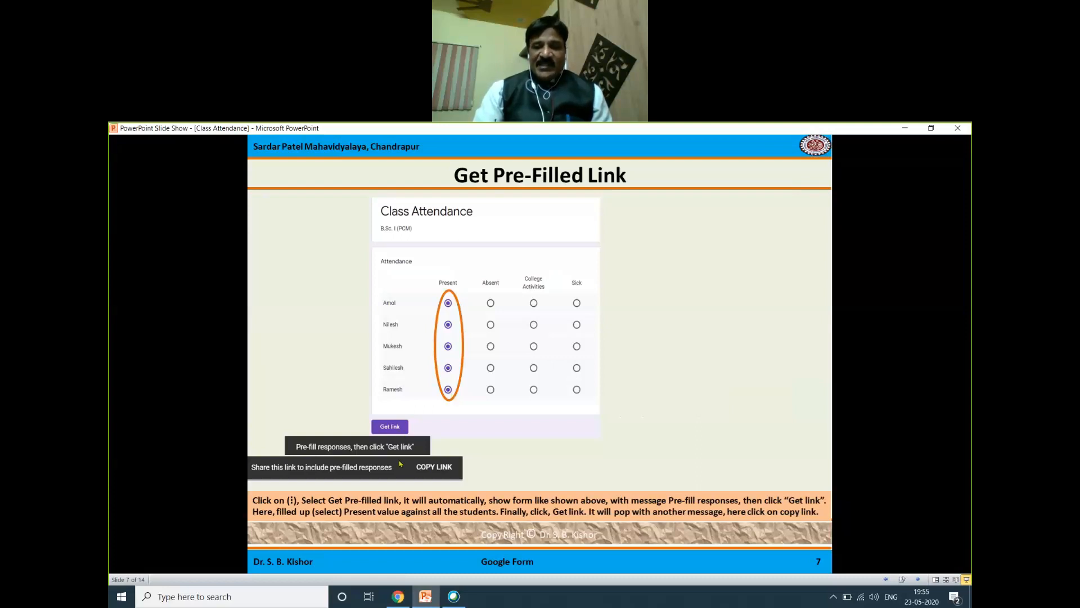
click(691, 385)
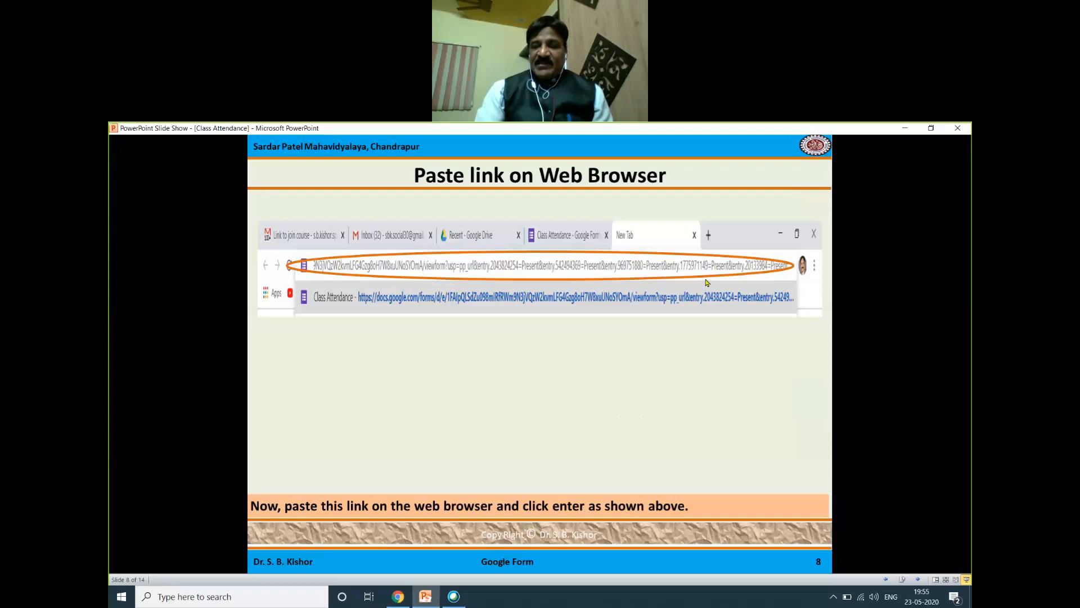
click(721, 344)
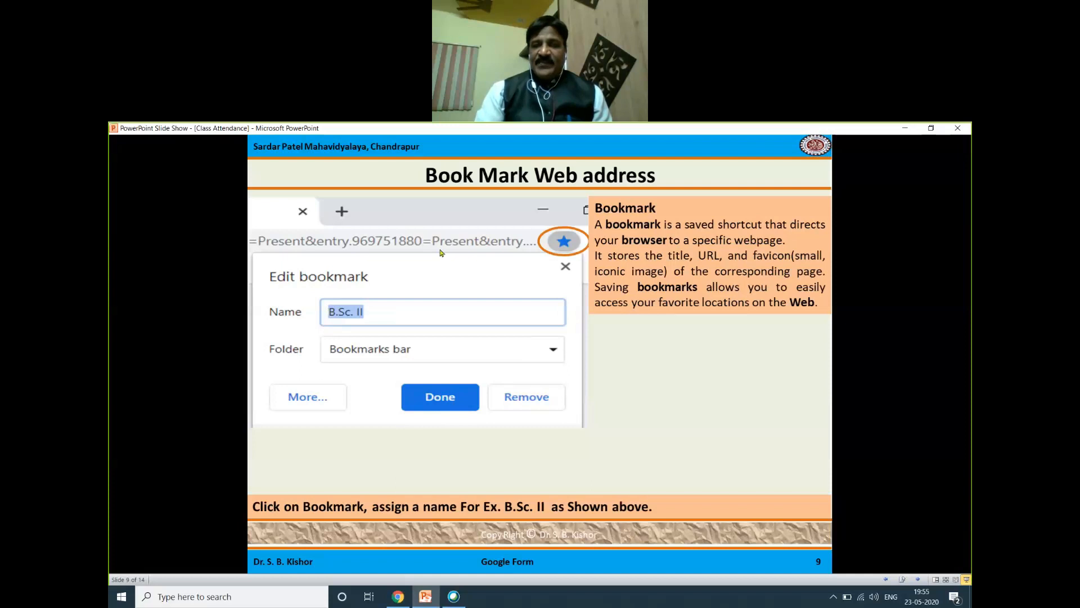
click(680, 350)
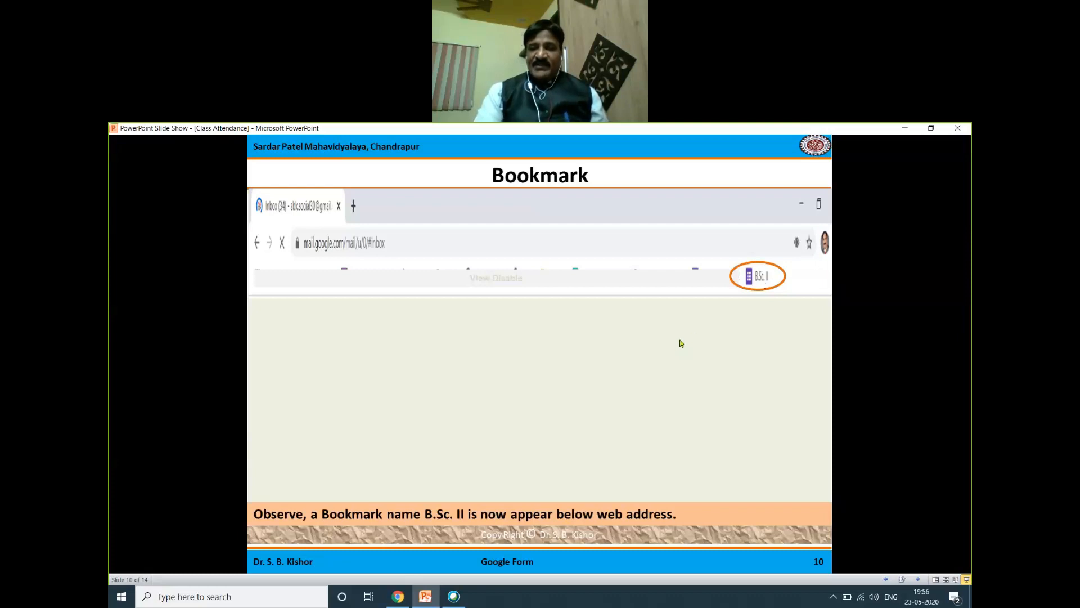
click(620, 386)
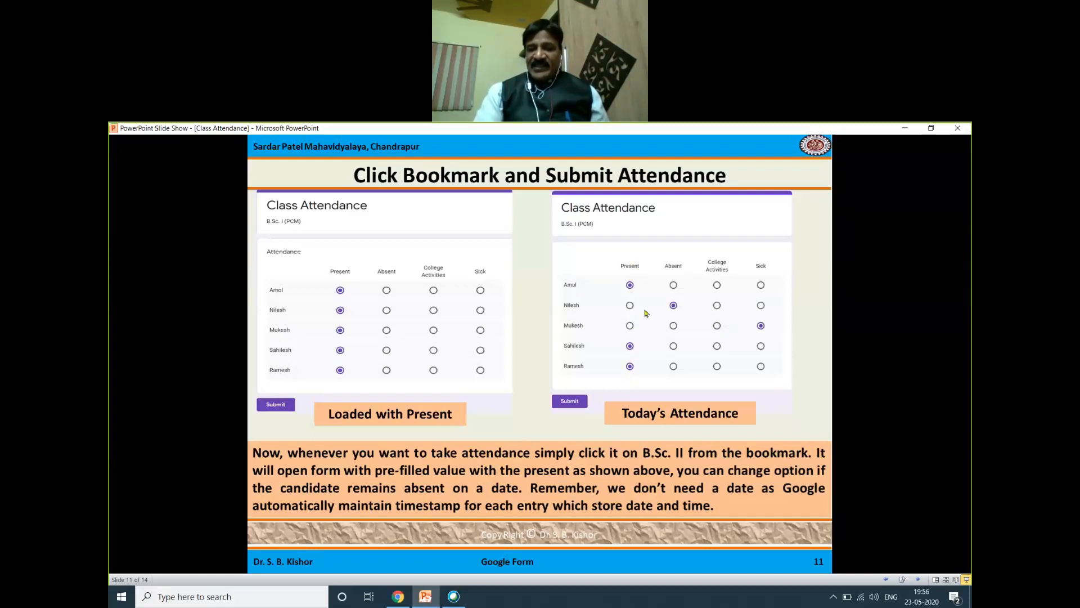
click(528, 334)
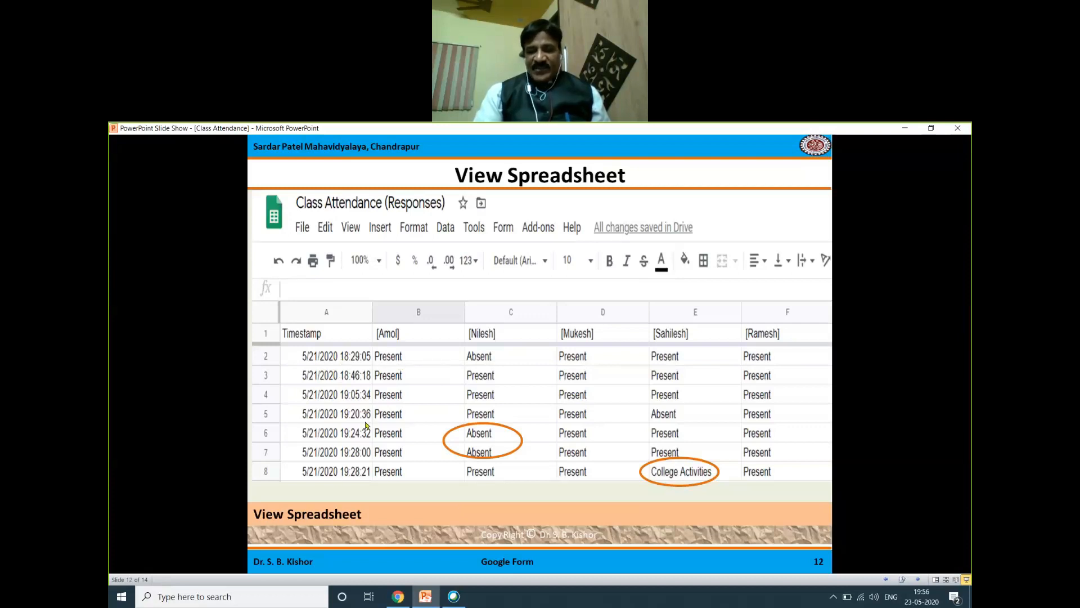
click(404, 454)
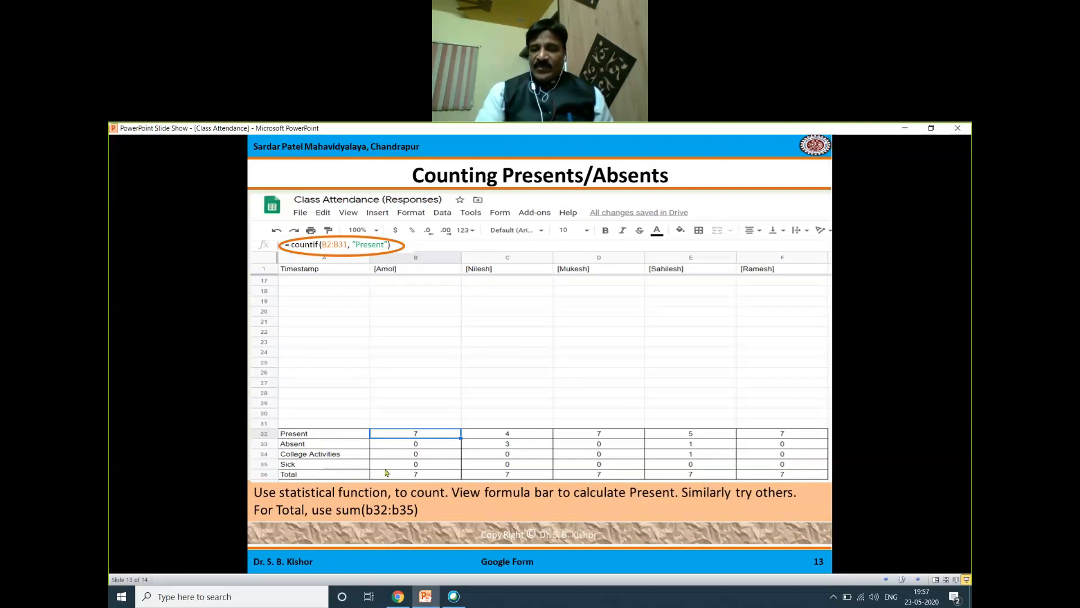
click(533, 368)
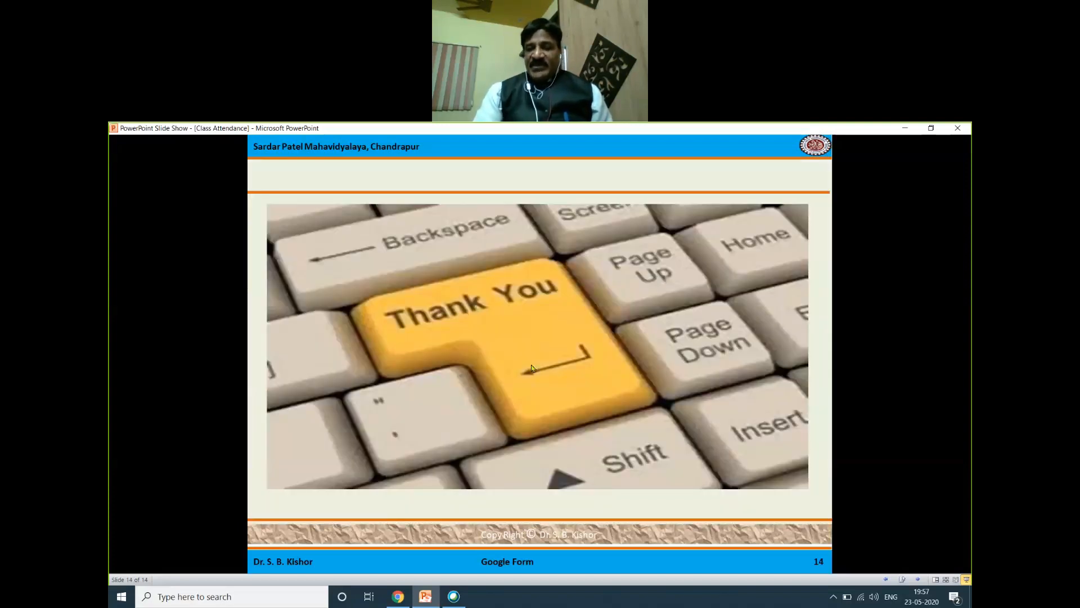
click(960, 129)
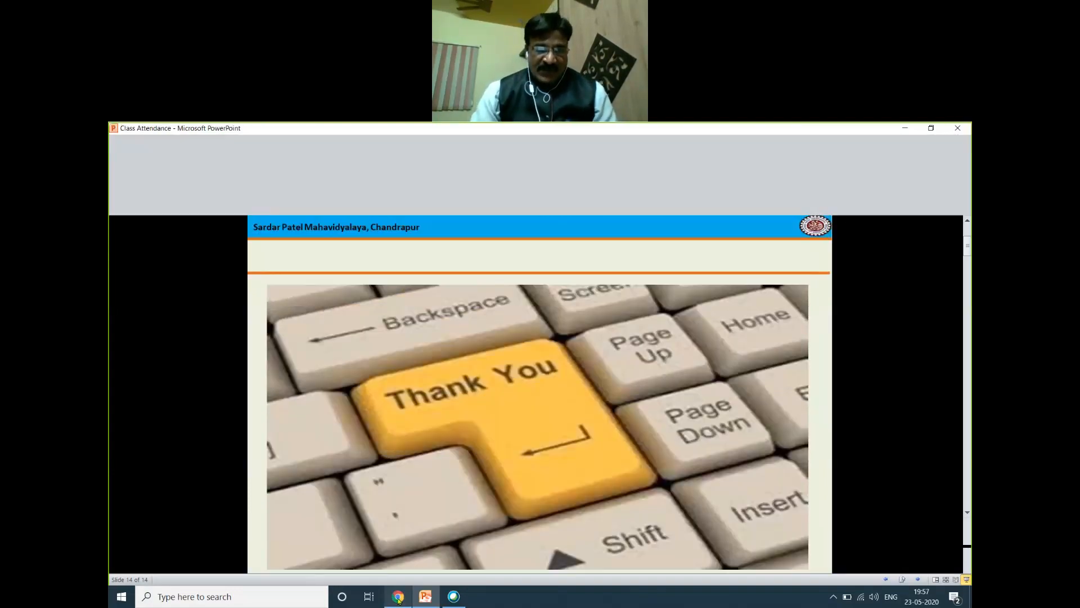
Step: Switch to Google Drive in Chrome and create a blank Google Form
click(398, 598)
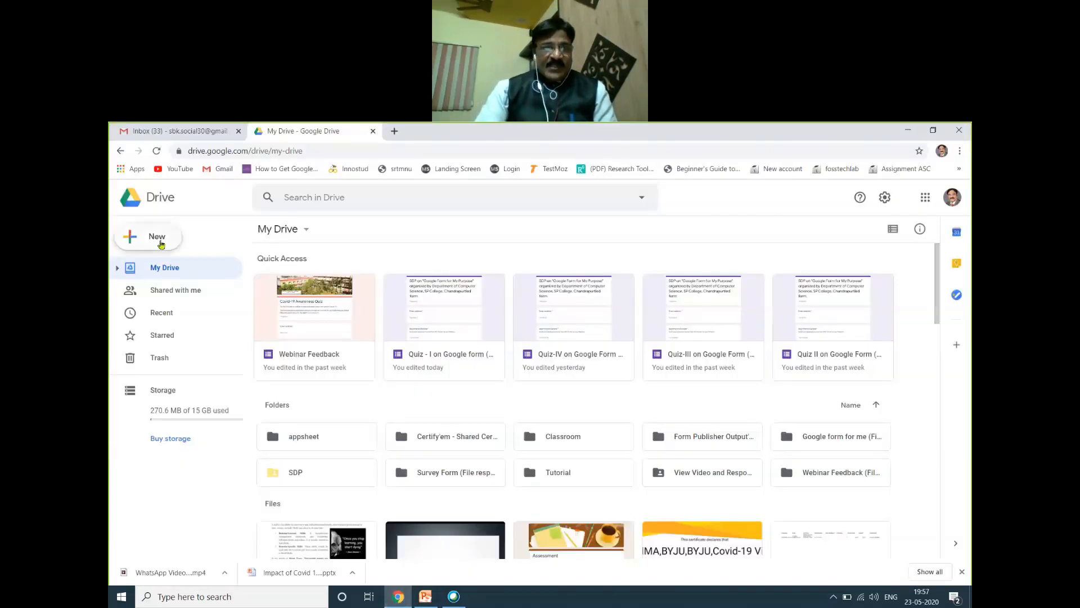
click(161, 243)
mouse_move(264, 369)
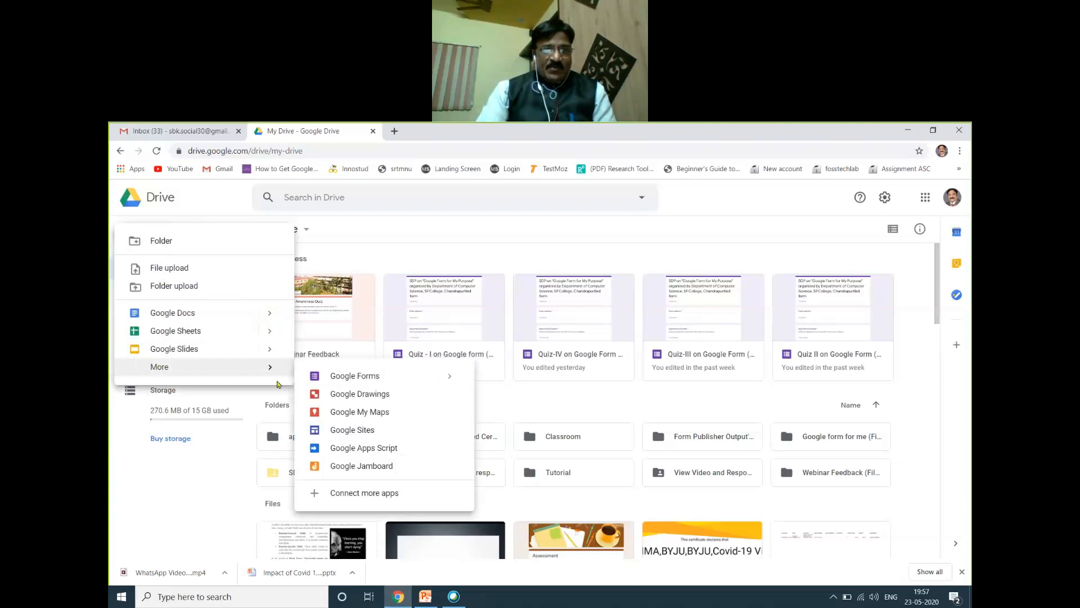
click(371, 382)
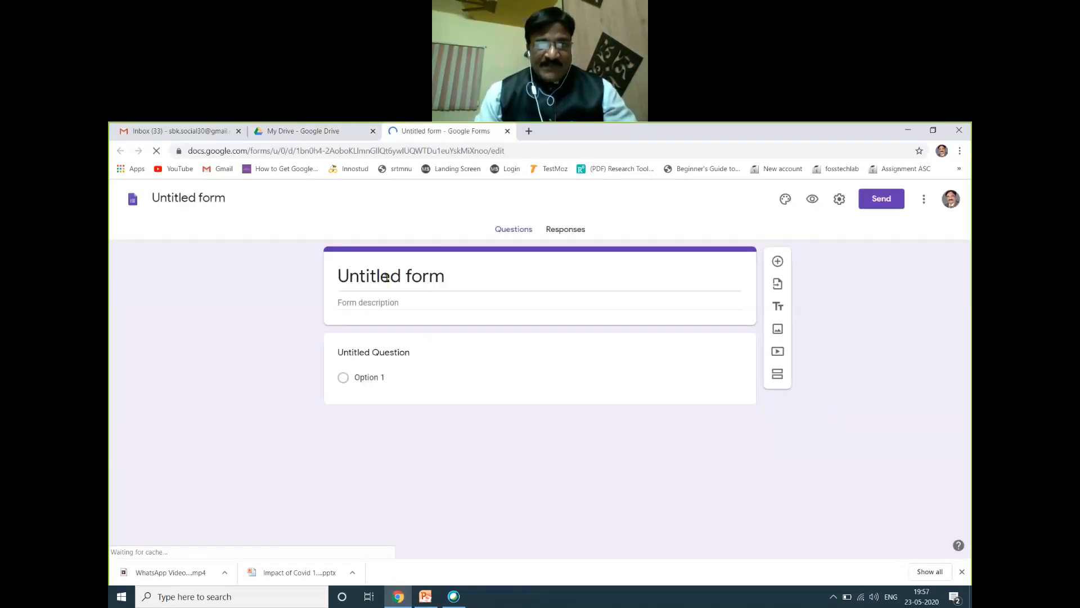
Step: Title the form "Class Attendance" and apply the same title as the form's file name
click(387, 278)
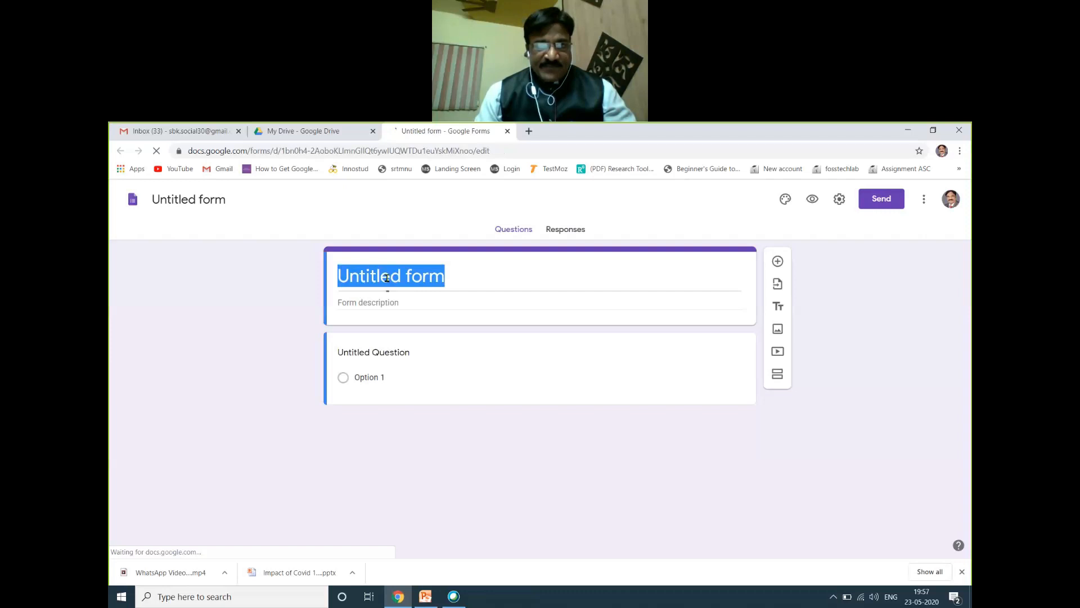
click(387, 277)
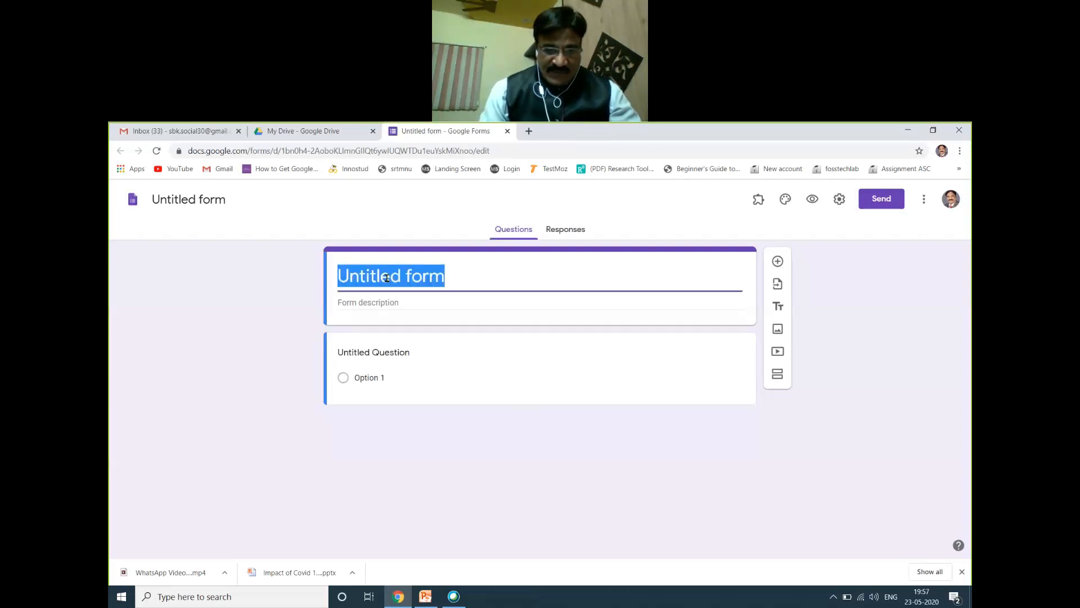
text(Class At)
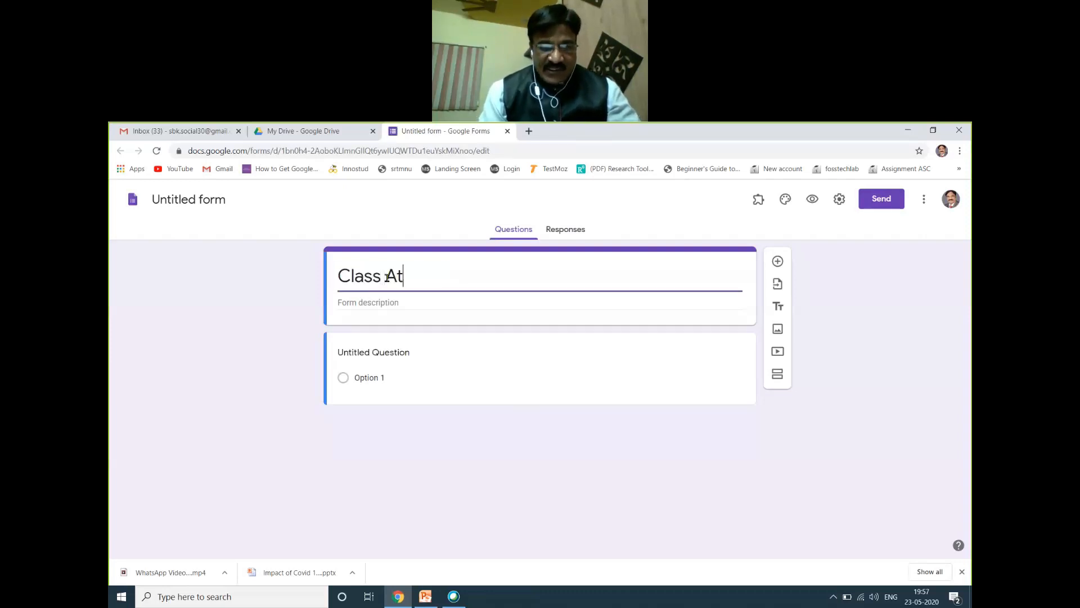
text(tendan)
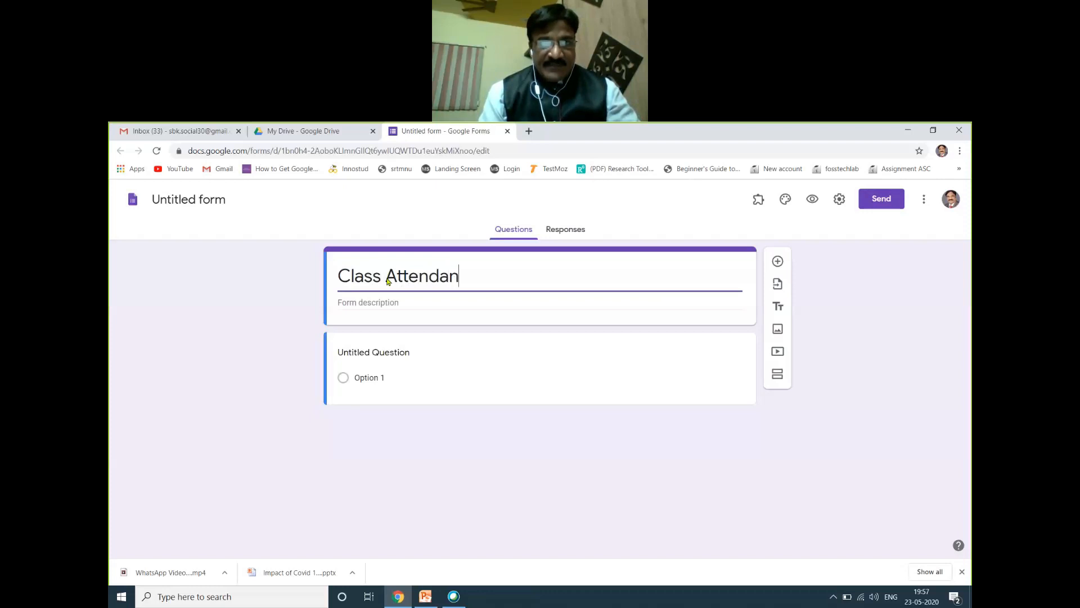
text(ce)
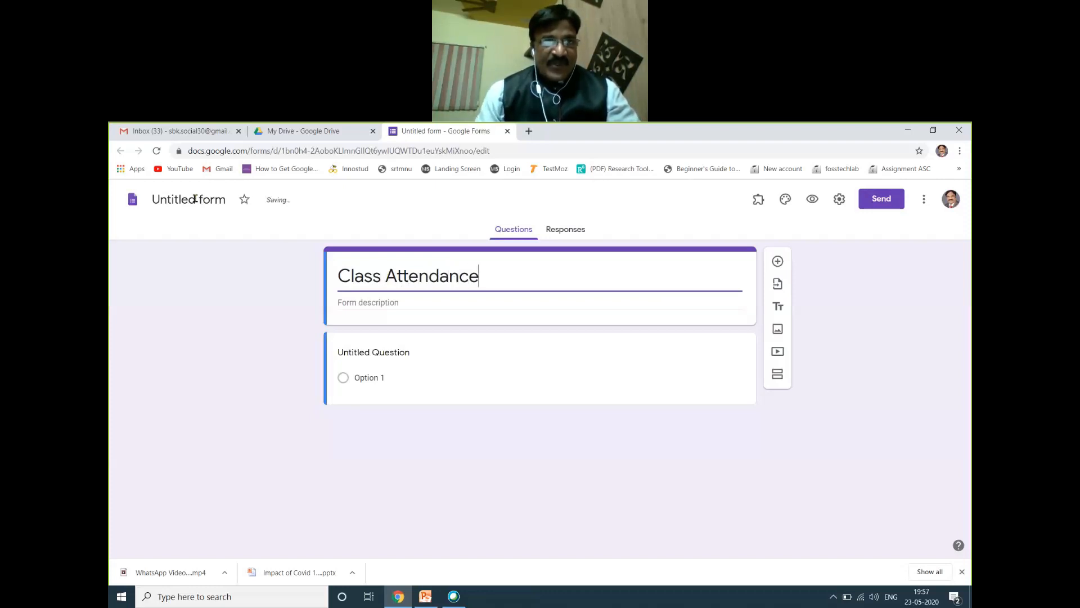
click(194, 198)
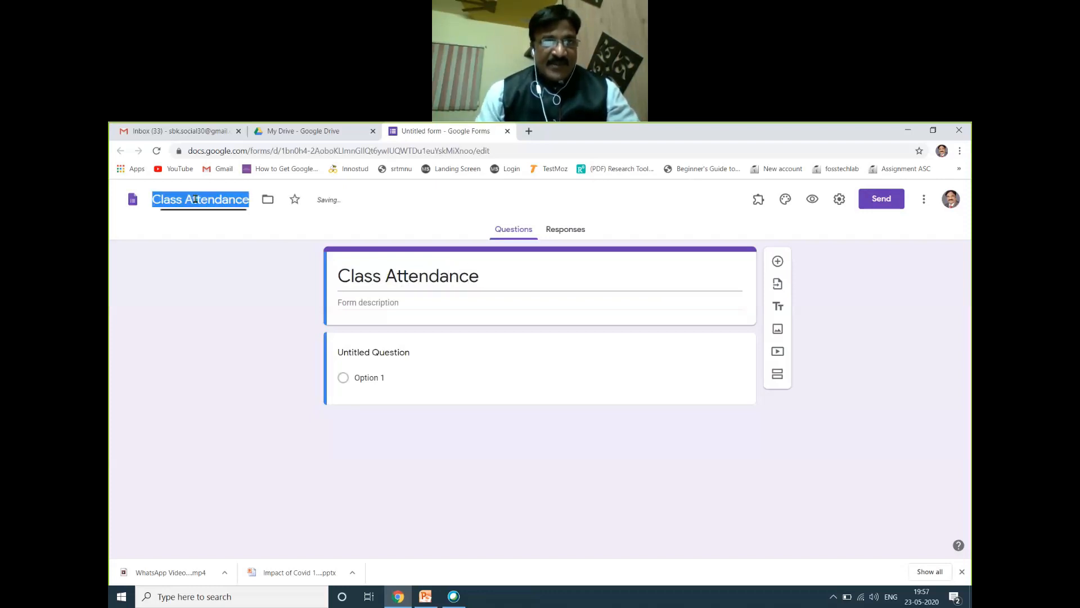
Step: Change the untitled question's type from Multiple choice to Multiple choice grid
click(377, 354)
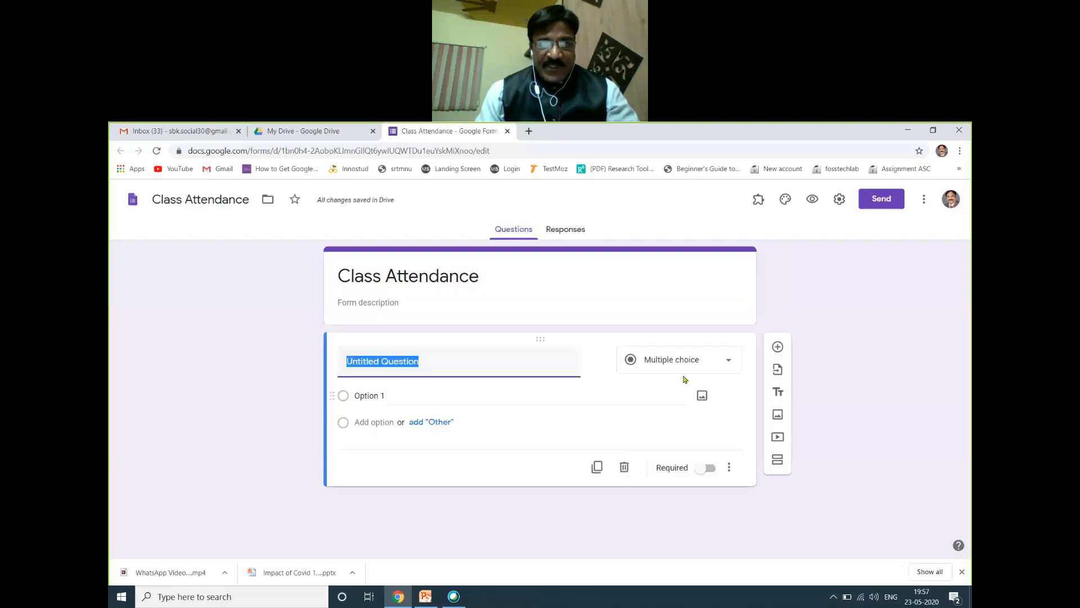
click(730, 363)
click(692, 438)
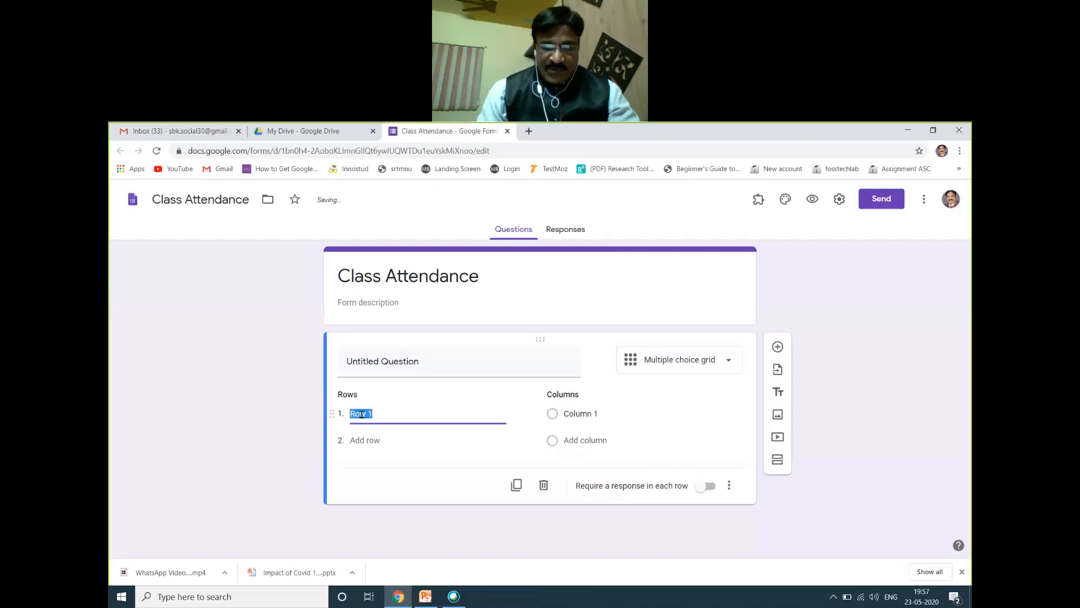
Step: Enter the first names of five students as the five rows of the grid question
text(Dayanand)
click(363, 440)
text(Santosh)
click(363, 467)
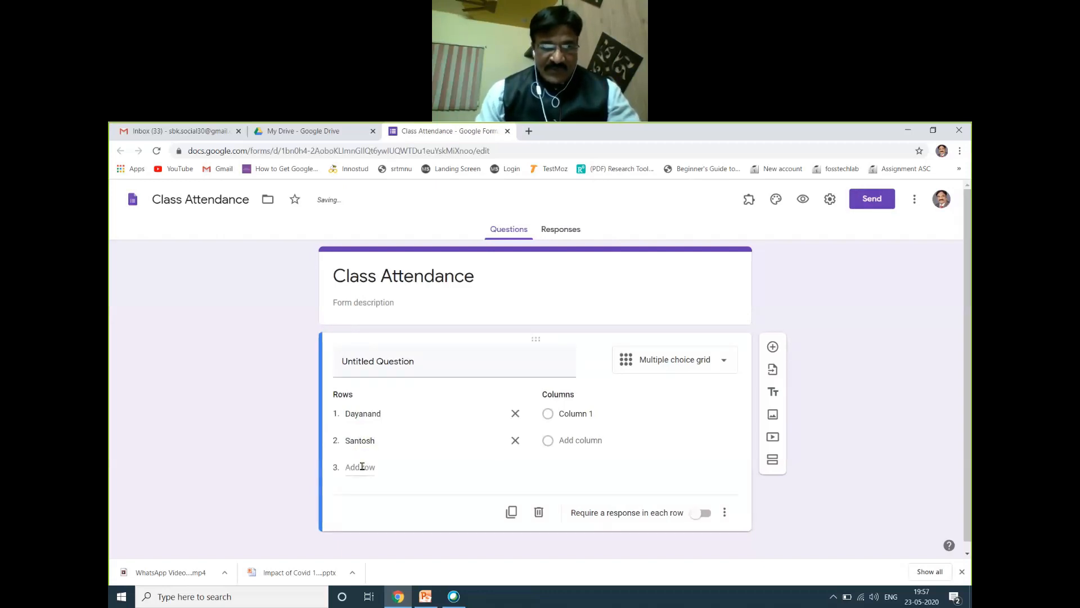
text(Sandip)
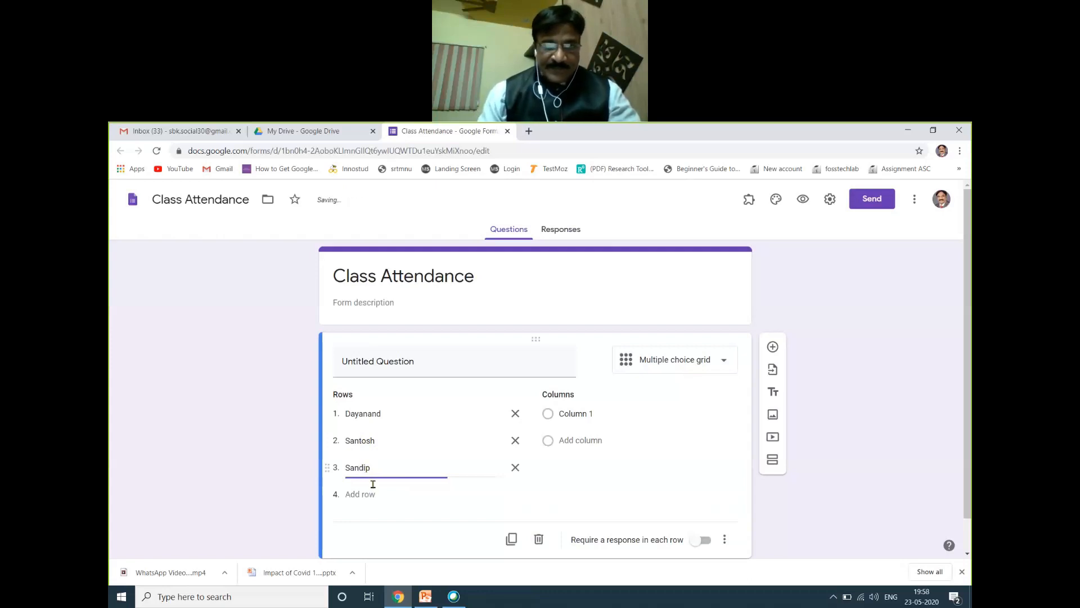
click(363, 494)
text(Nas)
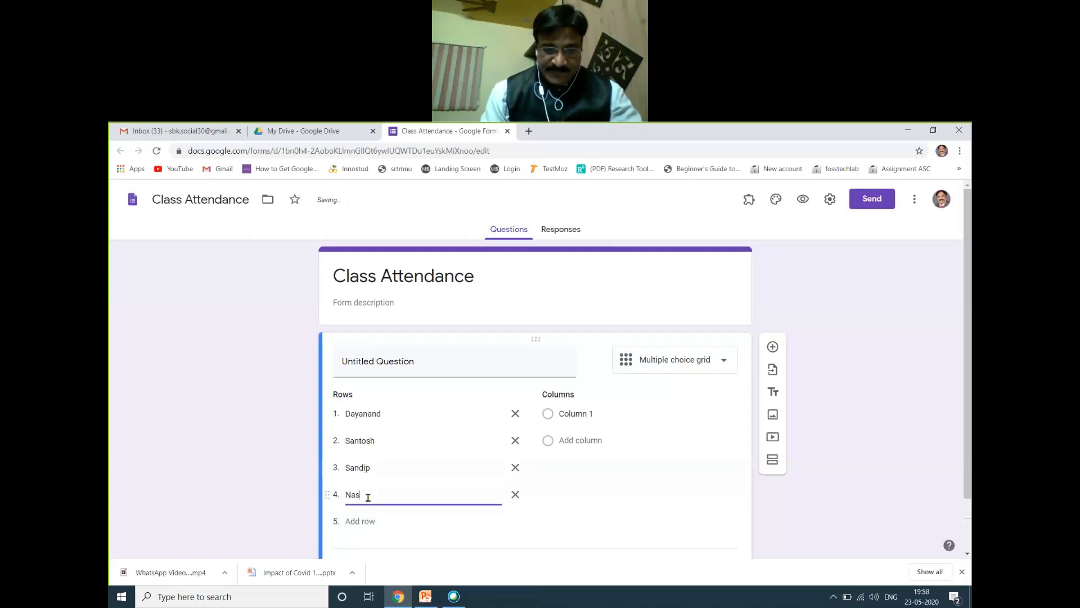
text(ir)
click(360, 521)
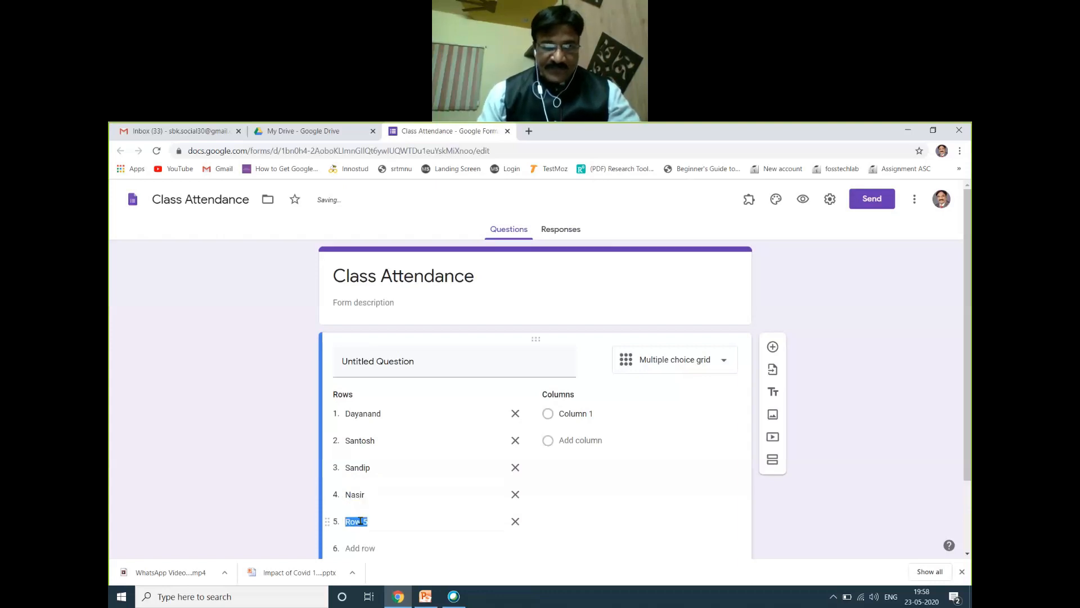
text(Nishant)
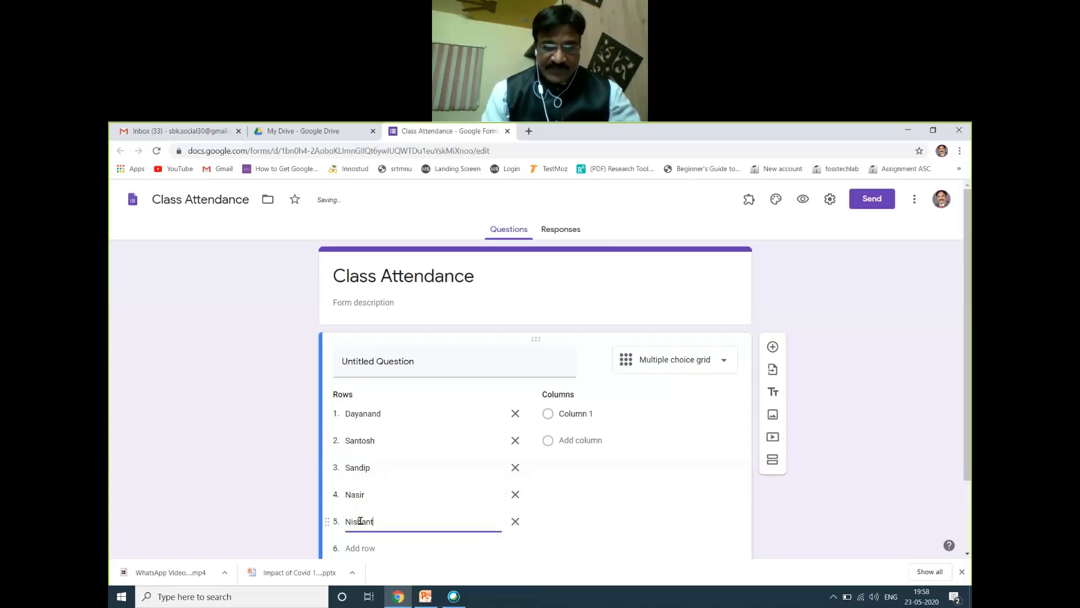
Step: Enter four columns for the grid question: Present, Absent, Acitvities and Sick
click(576, 414)
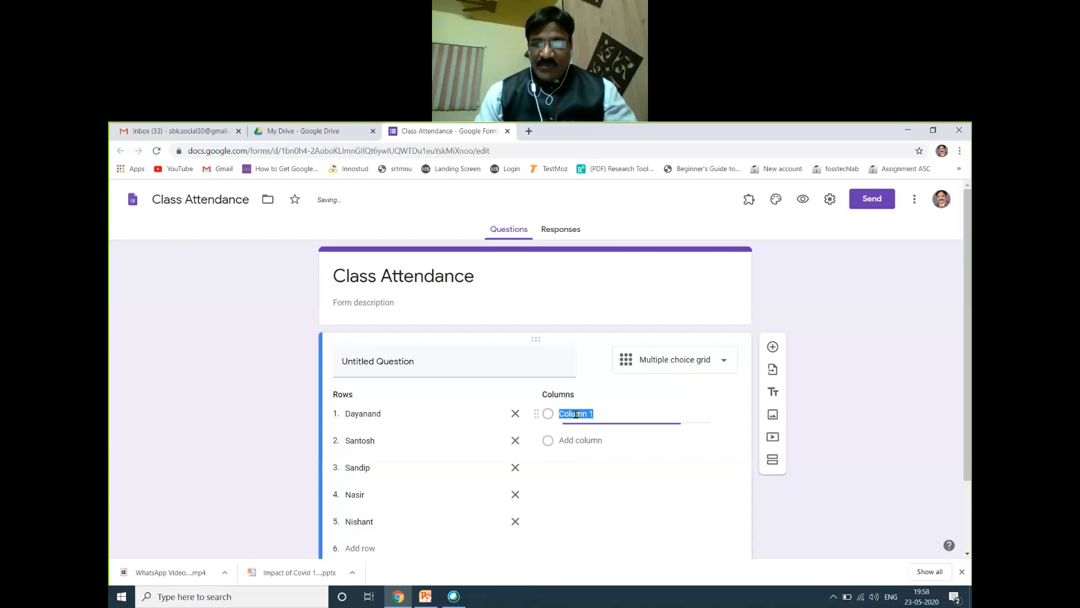
text(Present)
click(586, 440)
text(Ab)
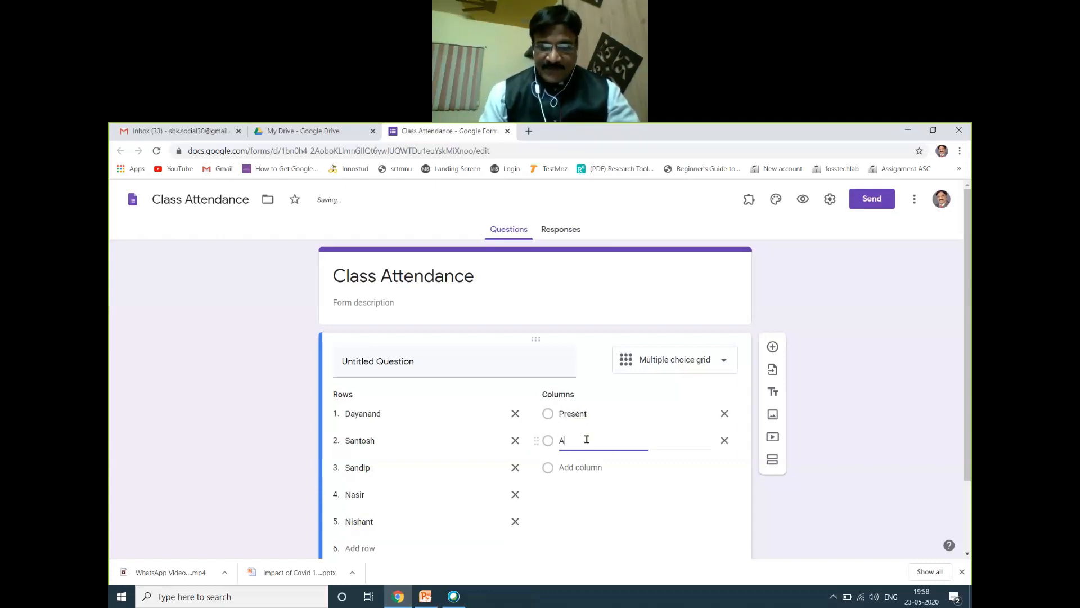
text(sent)
click(574, 467)
text(Ad)
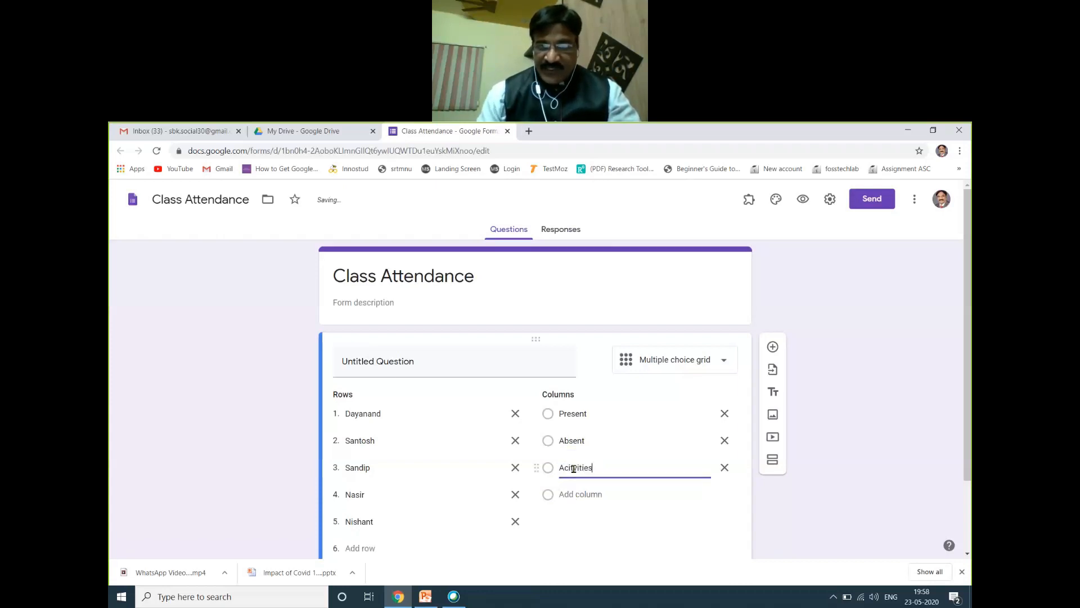
click(580, 495)
text(S)
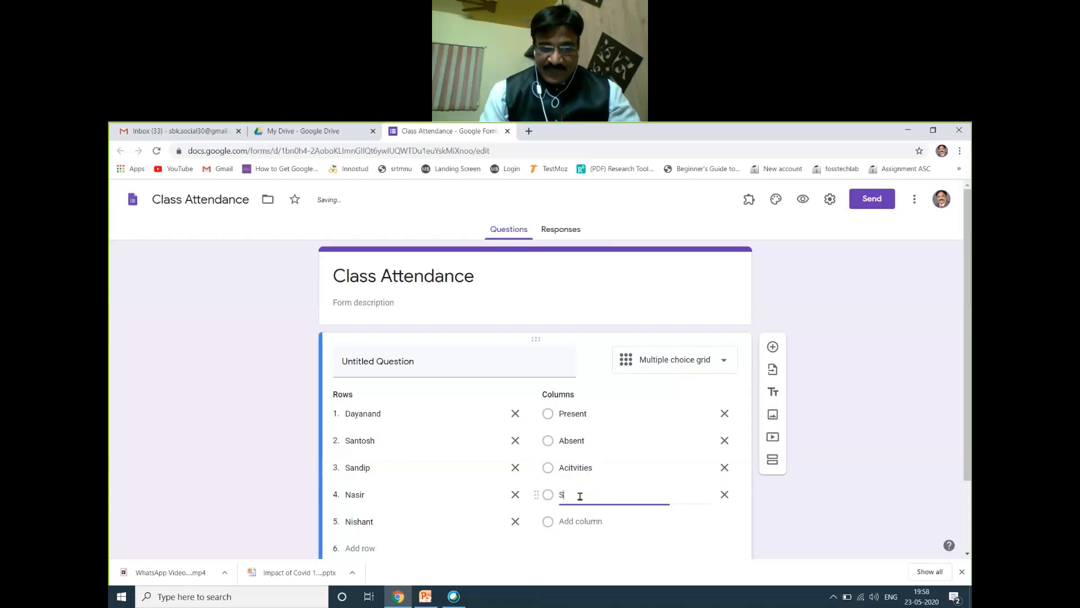
key(BackSpace)
key(BackSpace)
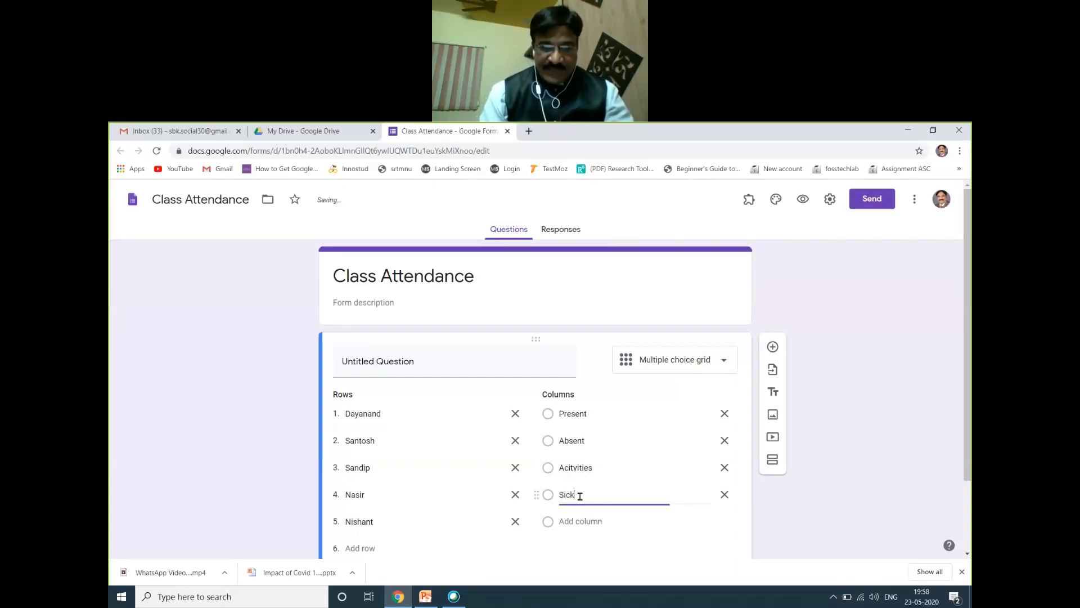
Step: Preview the form and submit a response marking the fourth student Absent and the other four students Present
click(803, 206)
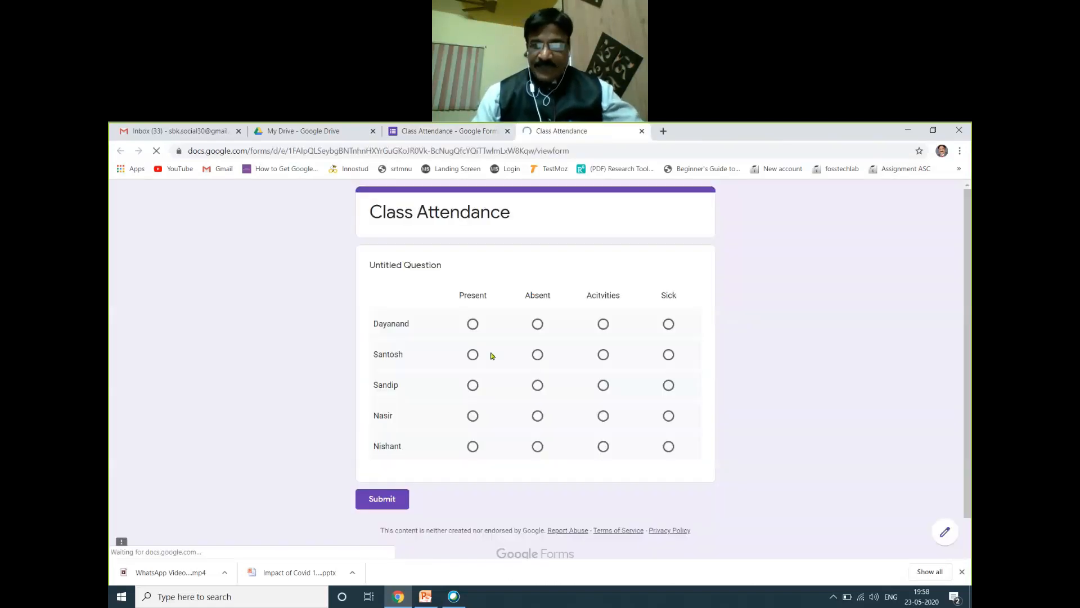
click(472, 325)
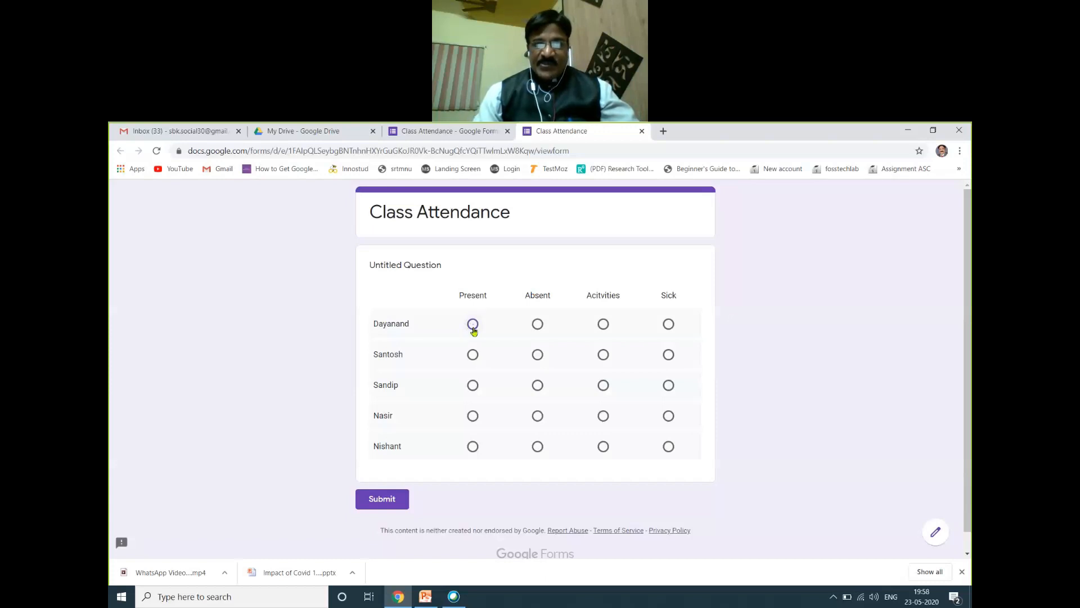
click(473, 357)
click(473, 386)
click(537, 417)
click(473, 448)
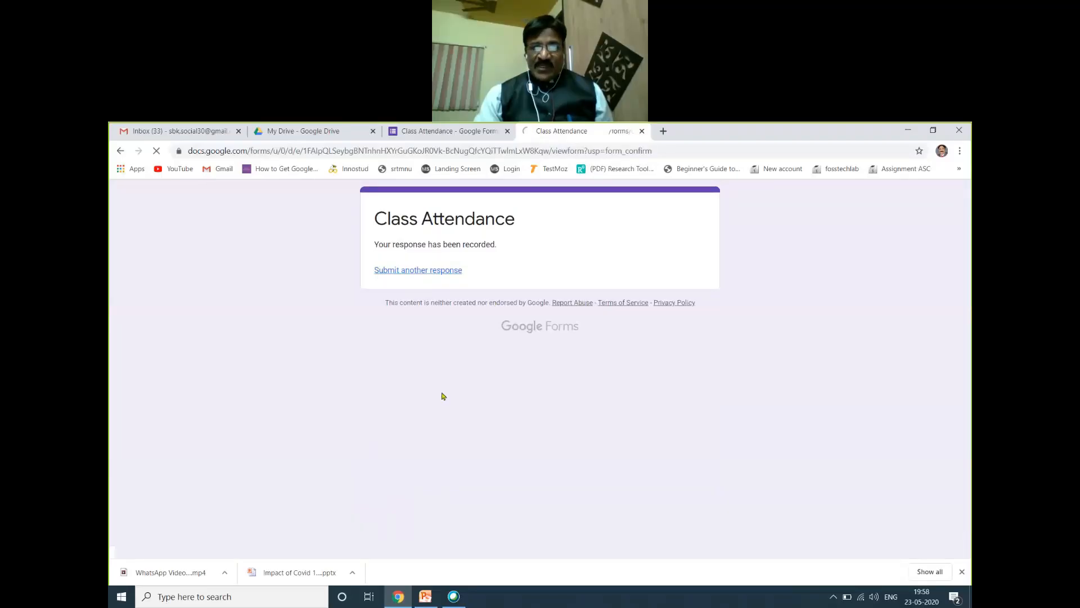
Step: Submit another response to the attendance form with all five students marked Present
key(alt+Left)
click(473, 324)
click(473, 355)
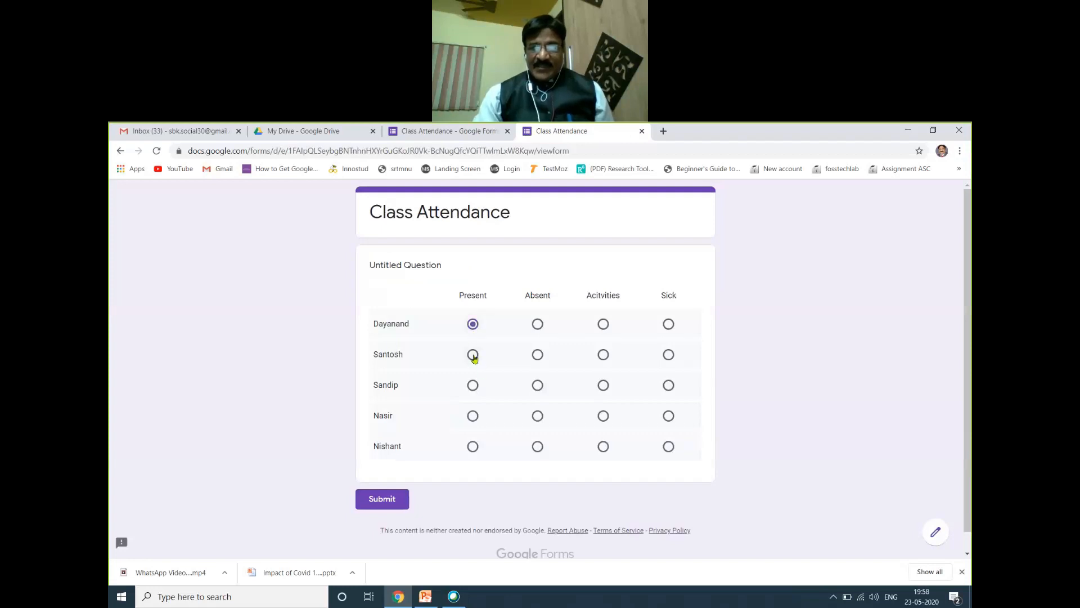
click(473, 385)
click(473, 417)
click(473, 447)
click(397, 501)
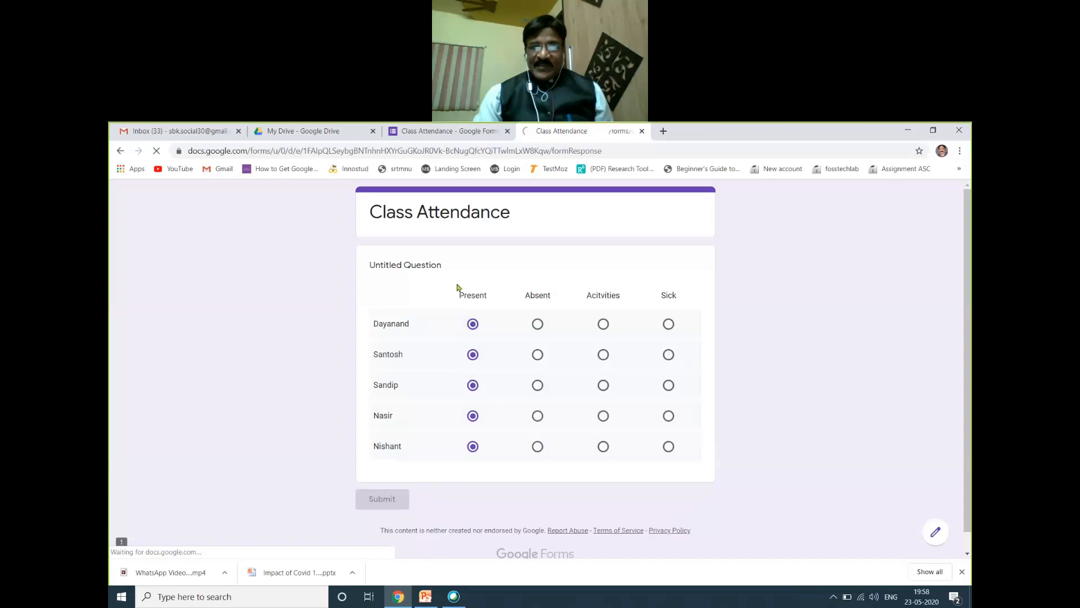
Step: Submit another response marking the third student Sick and the other four students Present
click(434, 270)
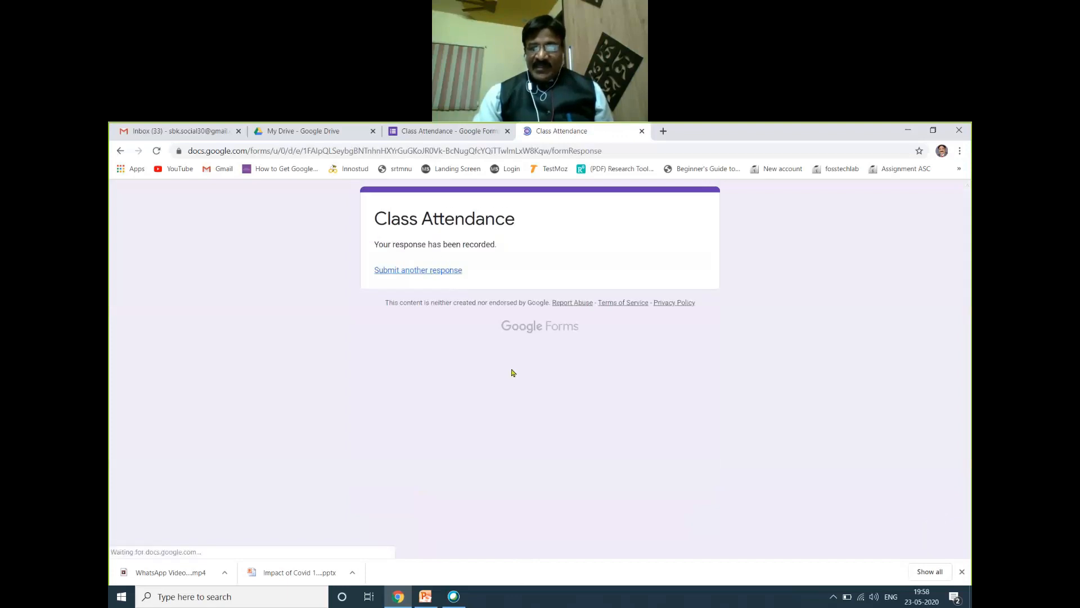
click(473, 324)
click(472, 354)
click(669, 386)
click(473, 416)
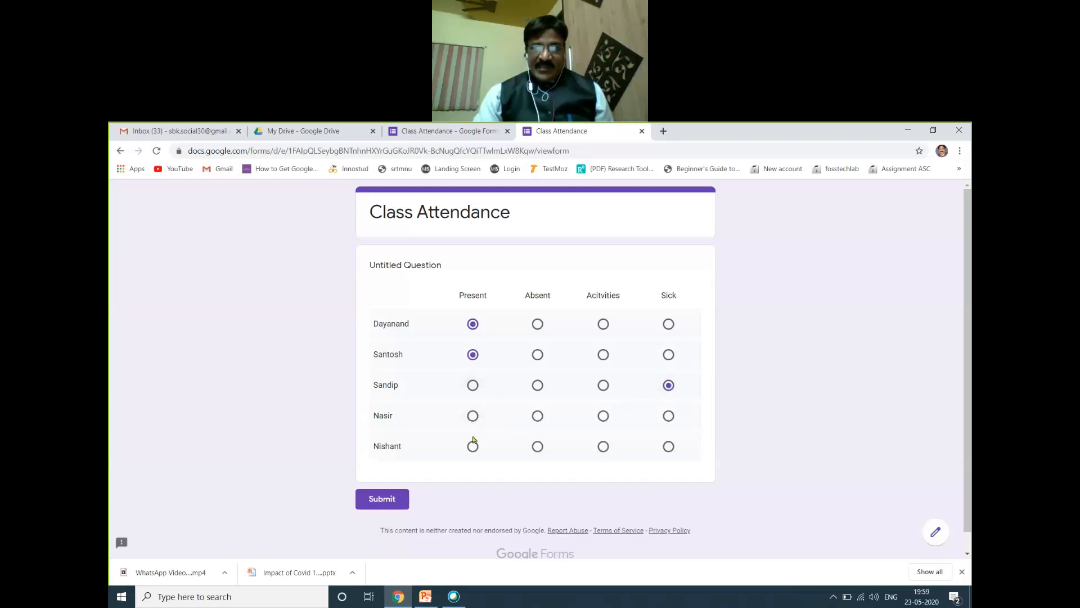
click(473, 446)
click(384, 499)
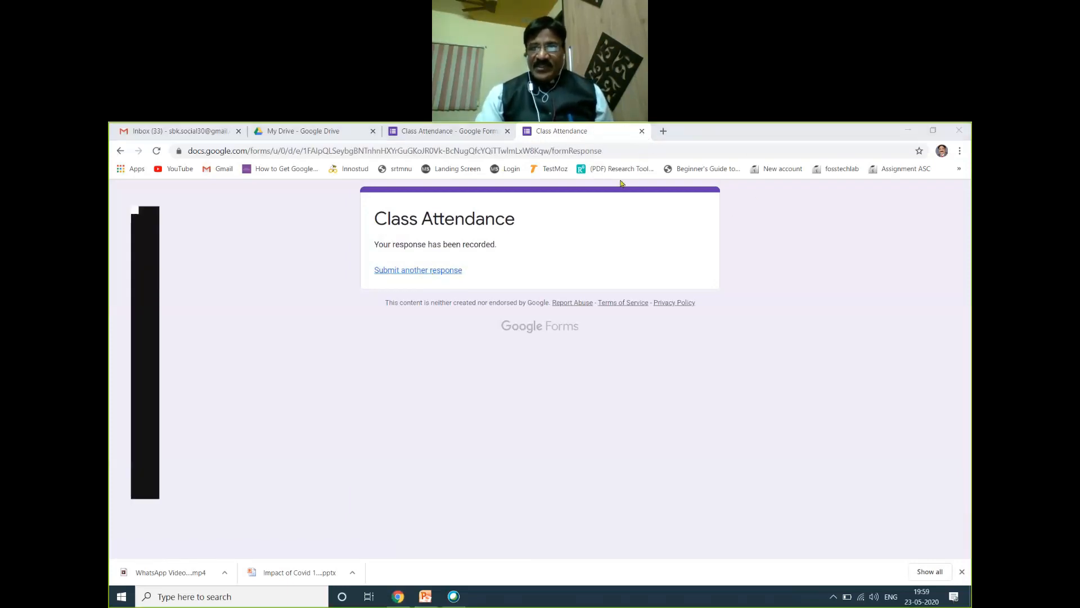
Step: From the form editor, generate a pre-filled link with all five students marked Present and copy it
click(419, 131)
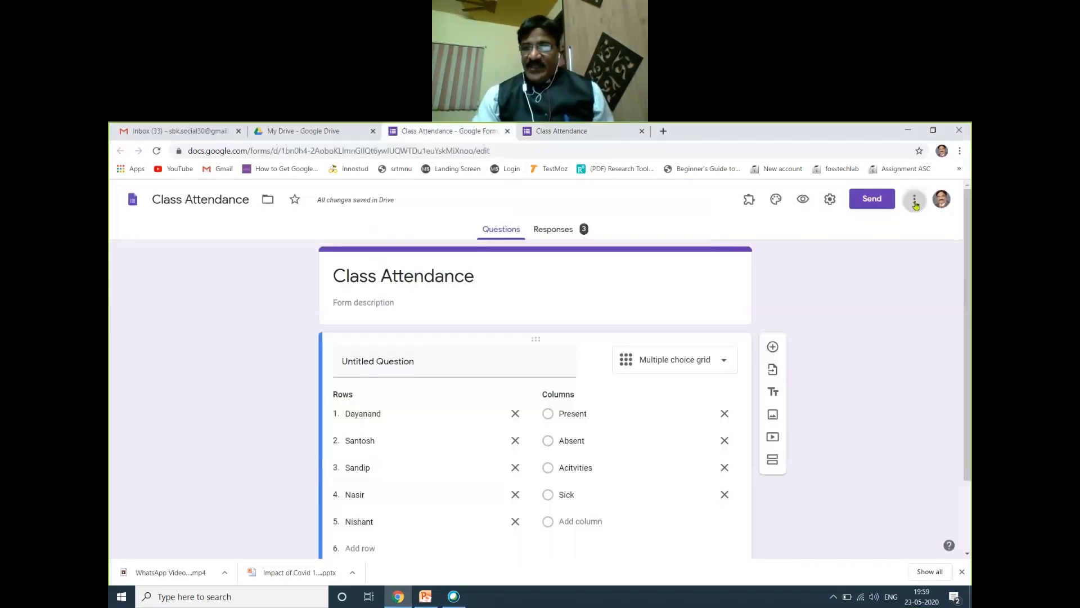
click(914, 200)
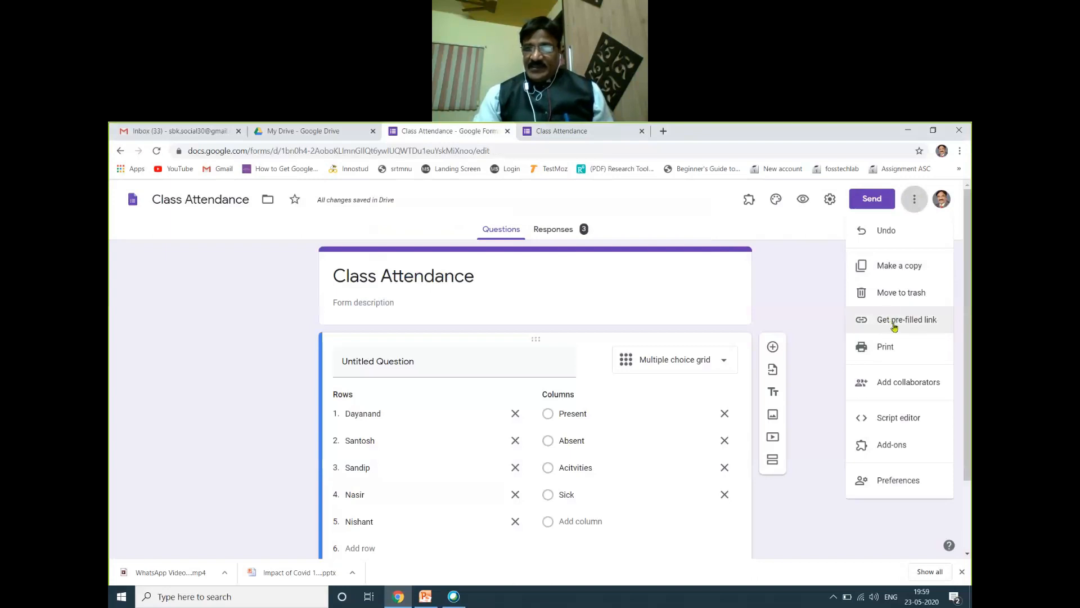
click(894, 323)
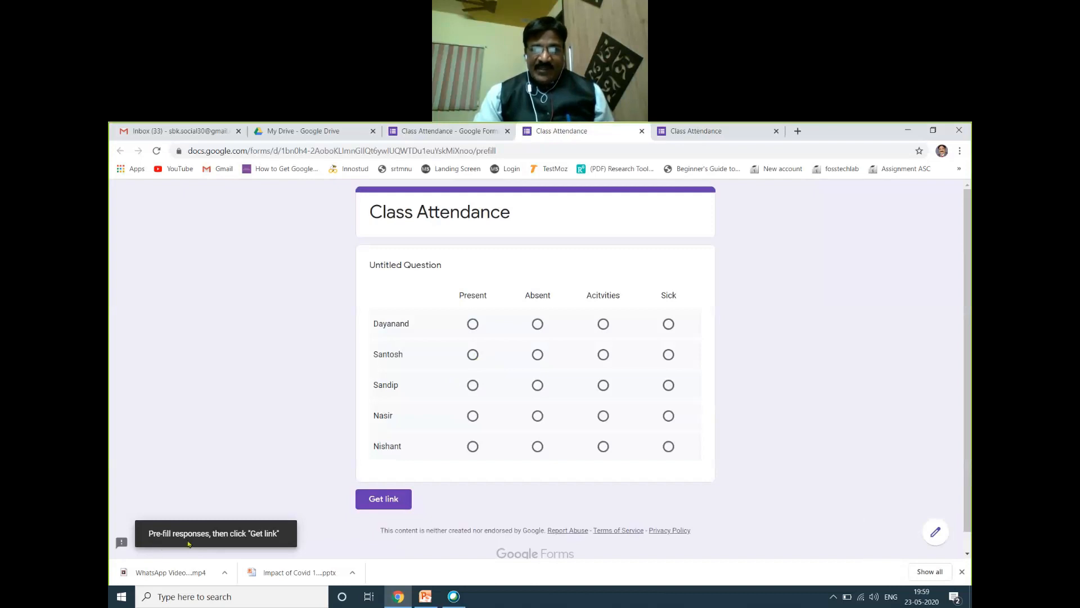
click(473, 324)
click(473, 355)
click(473, 385)
click(472, 417)
click(473, 448)
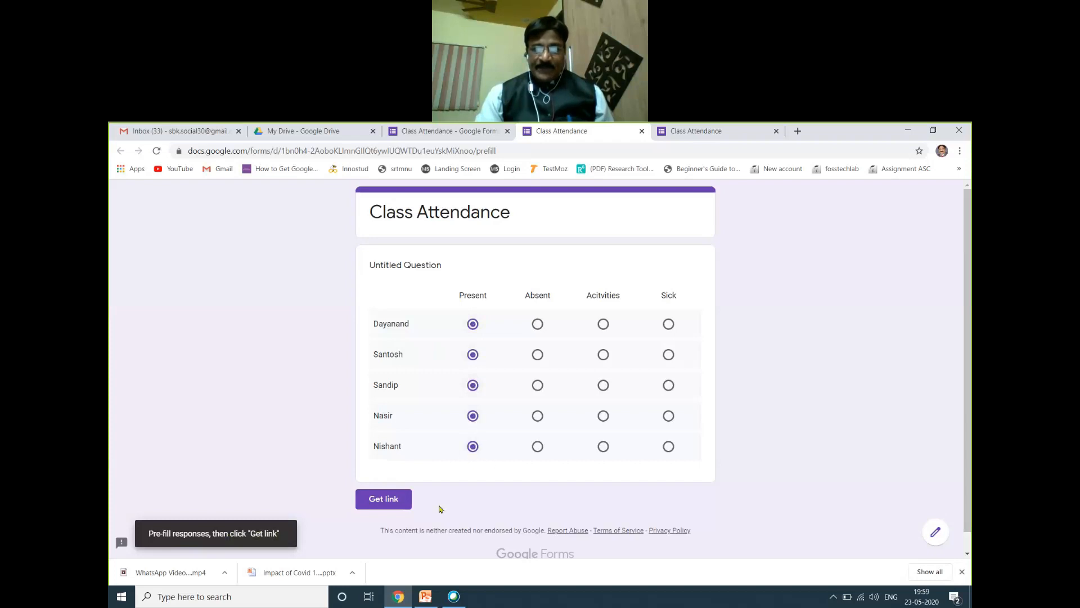
click(383, 499)
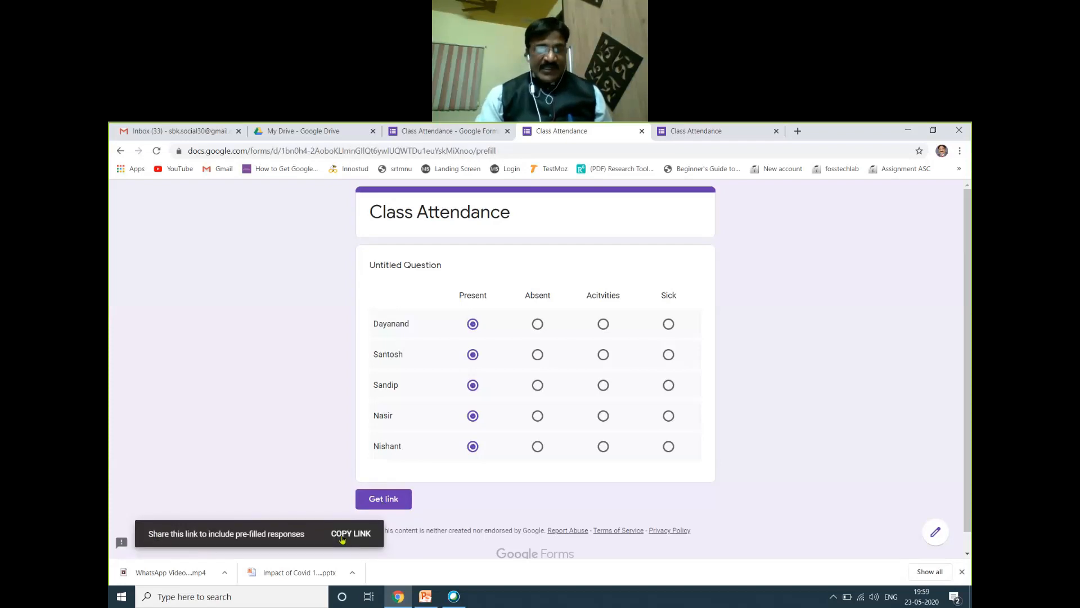
click(342, 538)
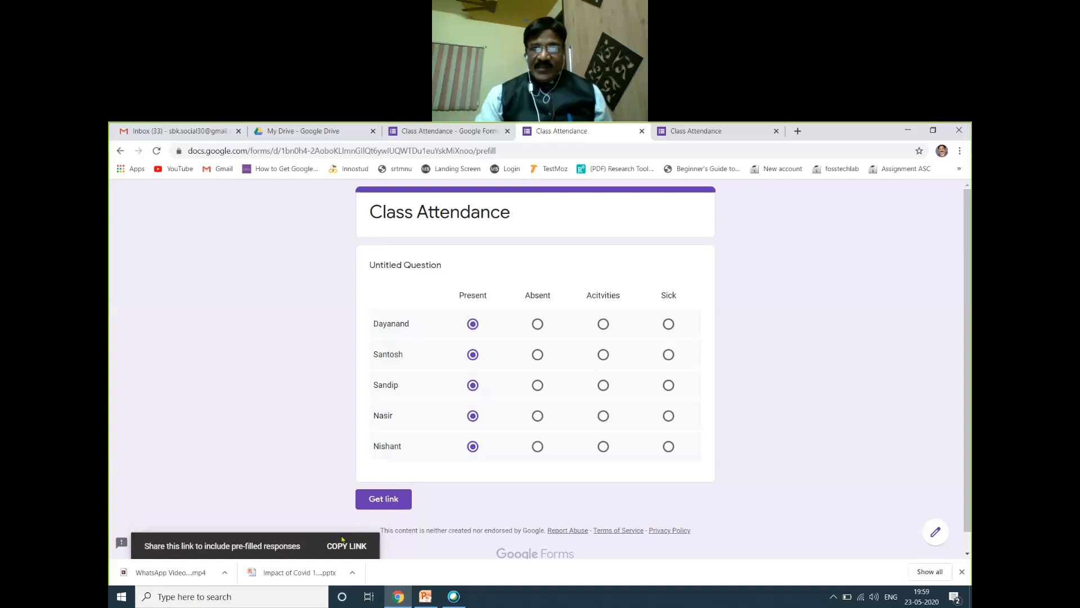
Step: Open the copied pre-filled link in a new browser tab and bookmark it under the name B.Sc
click(798, 131)
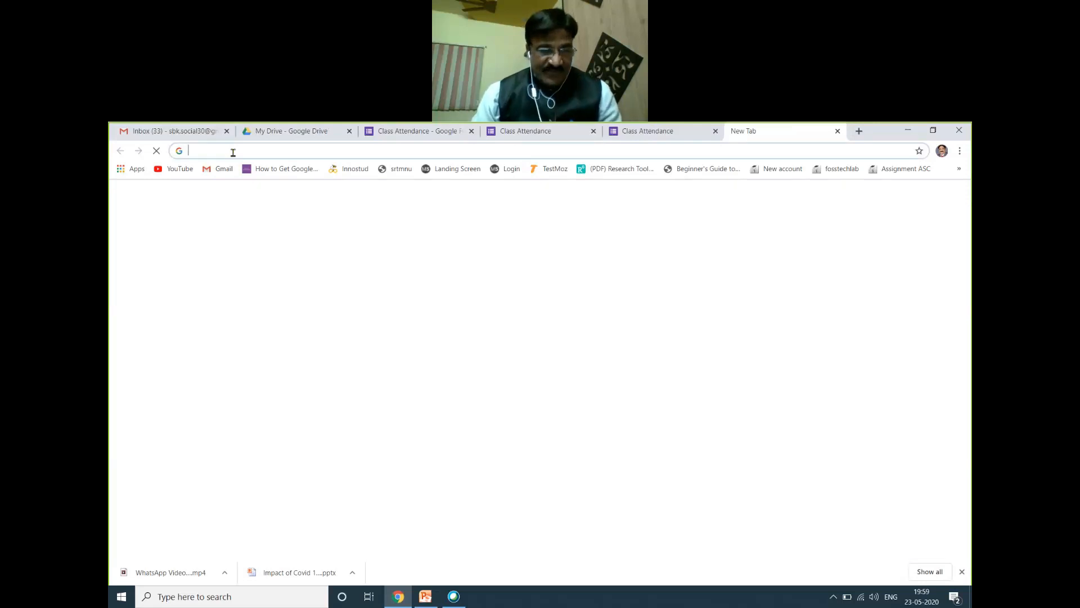
key(ctrl+v)
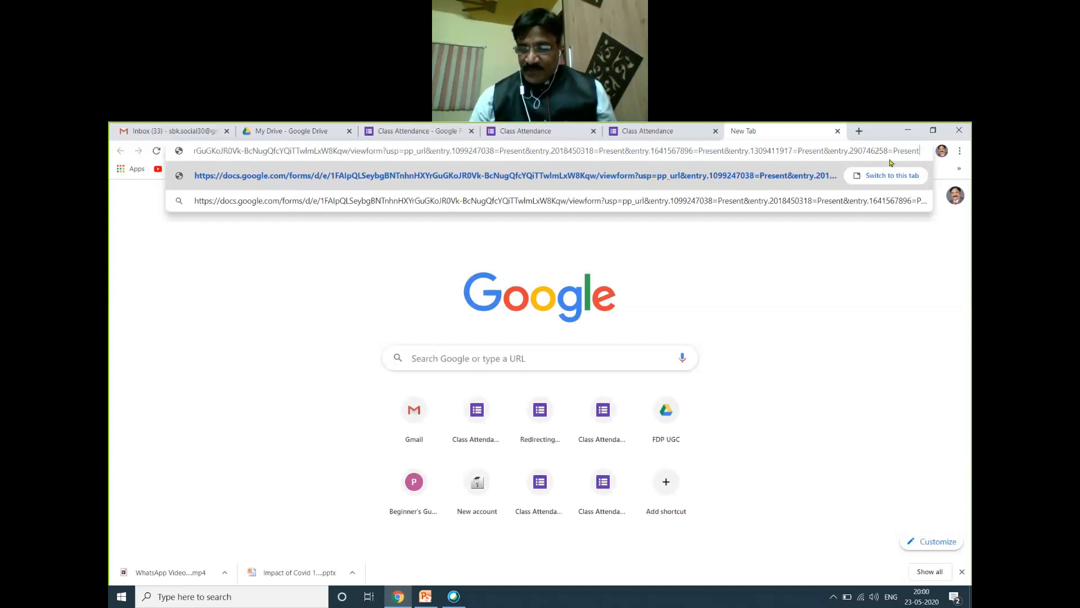
key(Return)
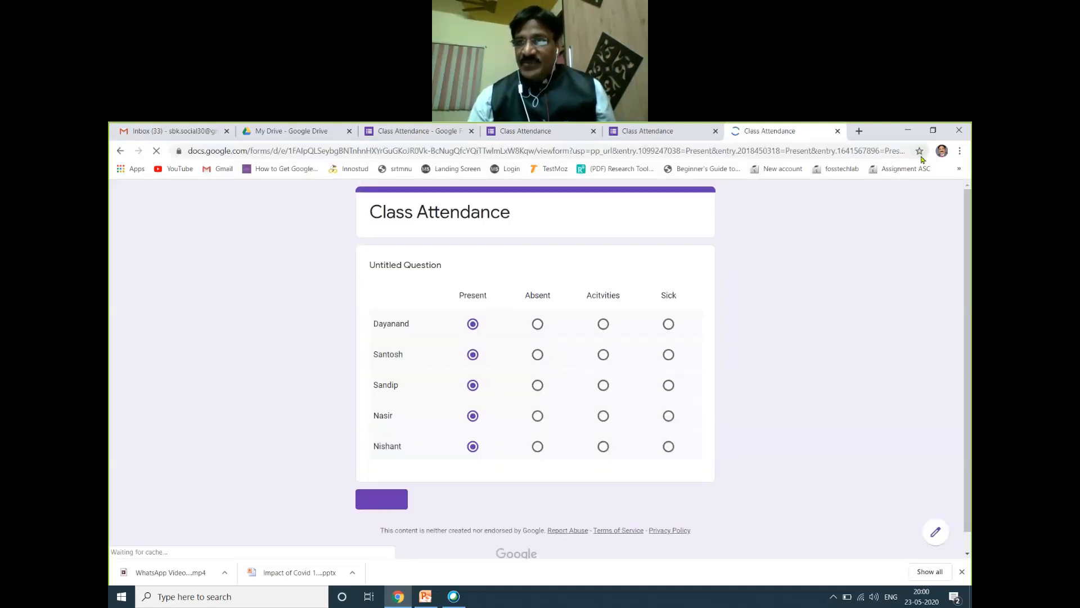
click(920, 152)
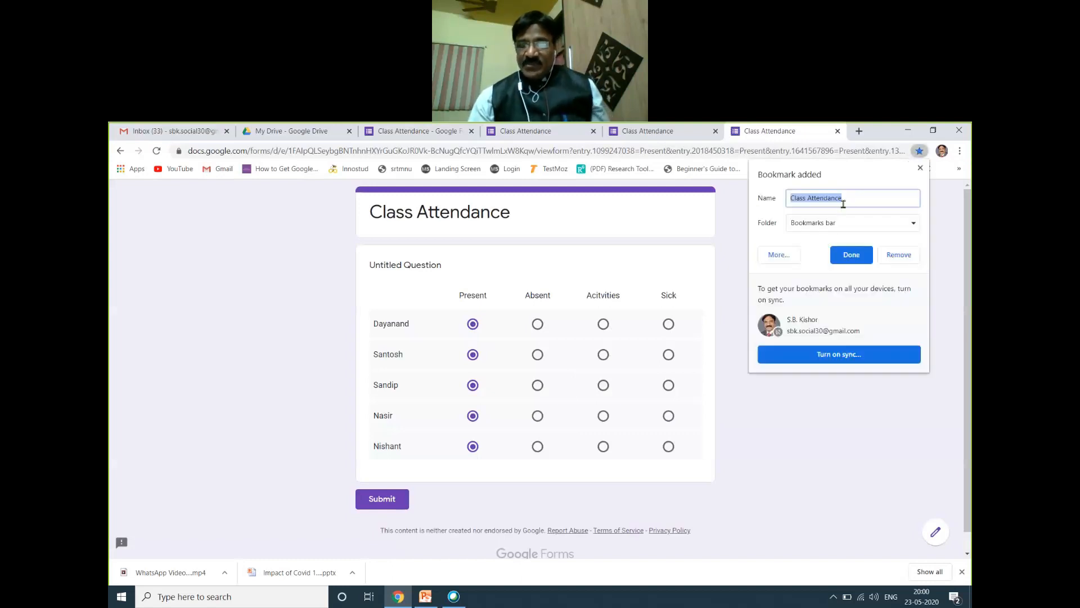
text(B.Sc)
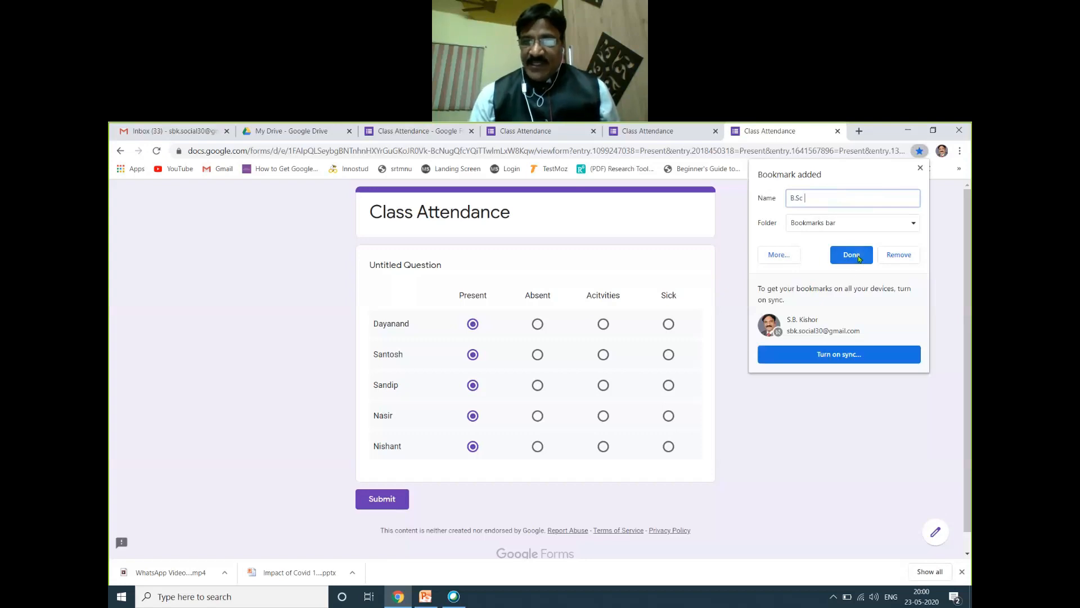
click(851, 255)
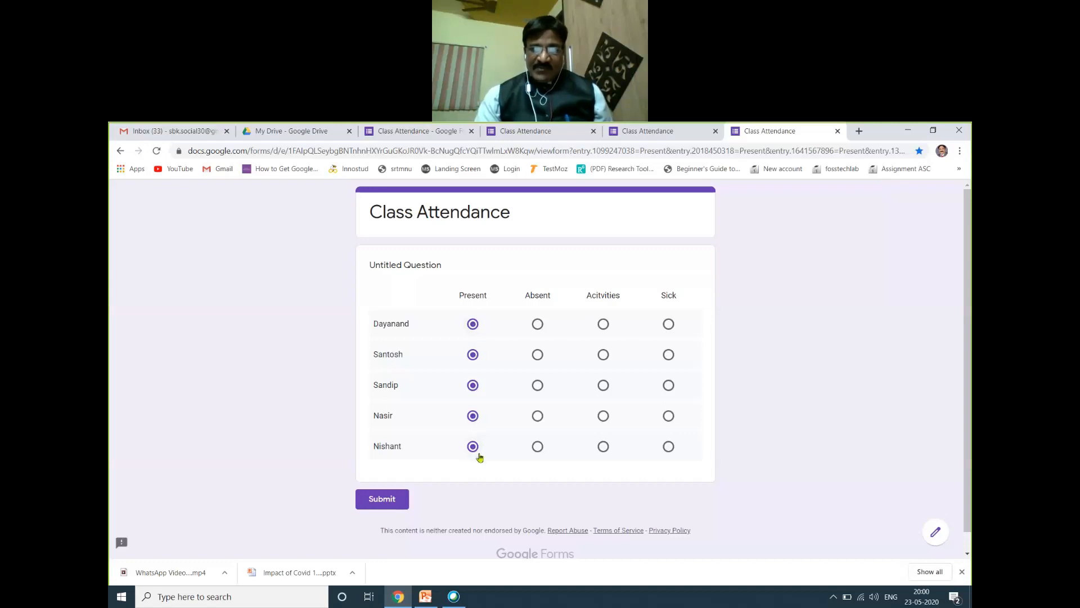
Step: Change the fifth student to Absent in the pre-filled form, submit it, and close the three extra Class Attendance tabs
click(538, 446)
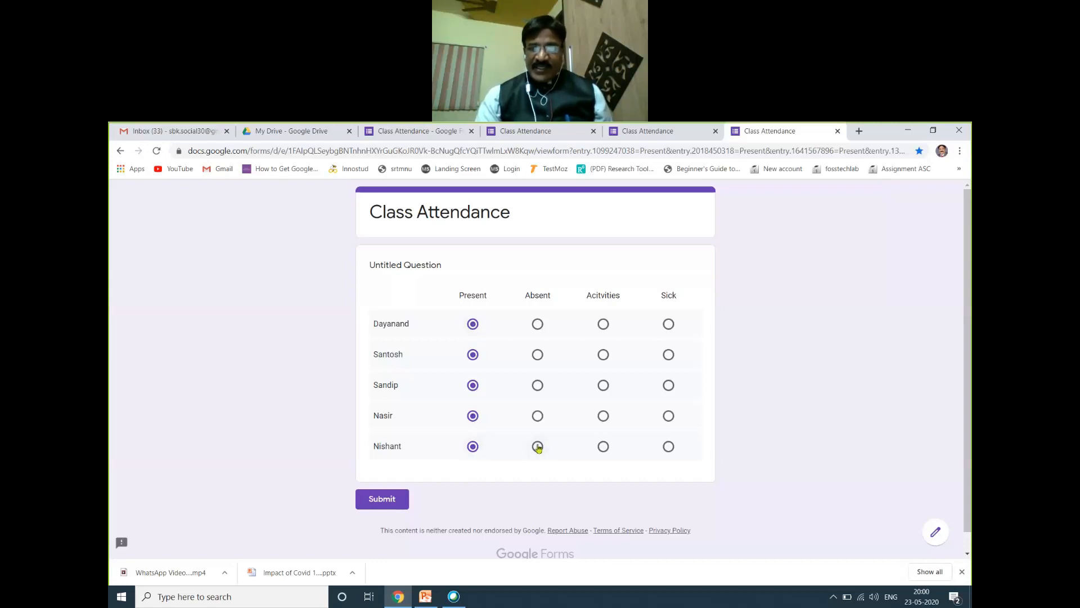
click(392, 506)
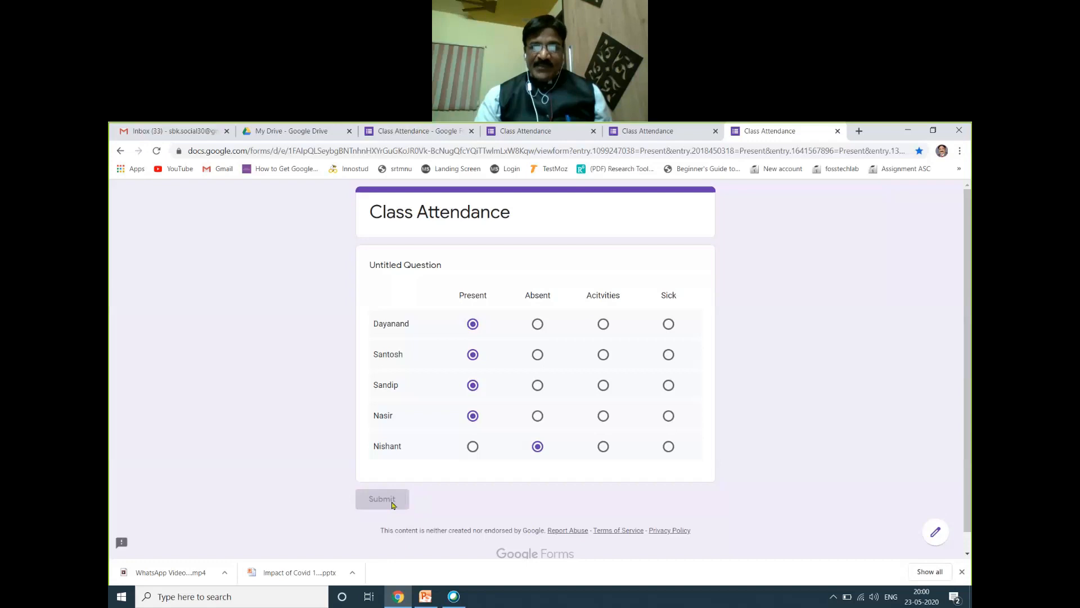
click(837, 133)
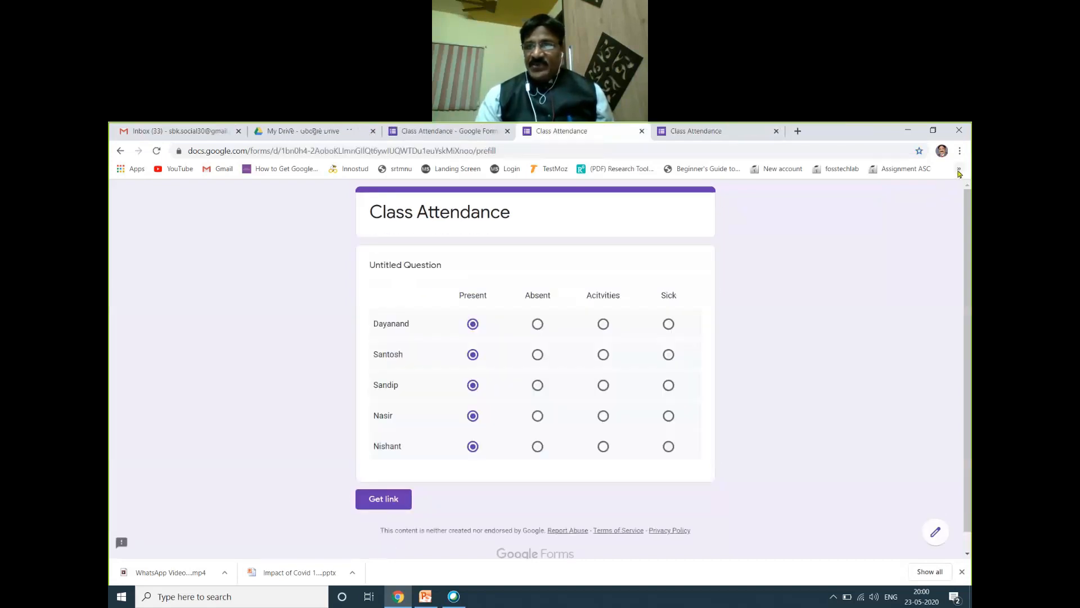
click(776, 132)
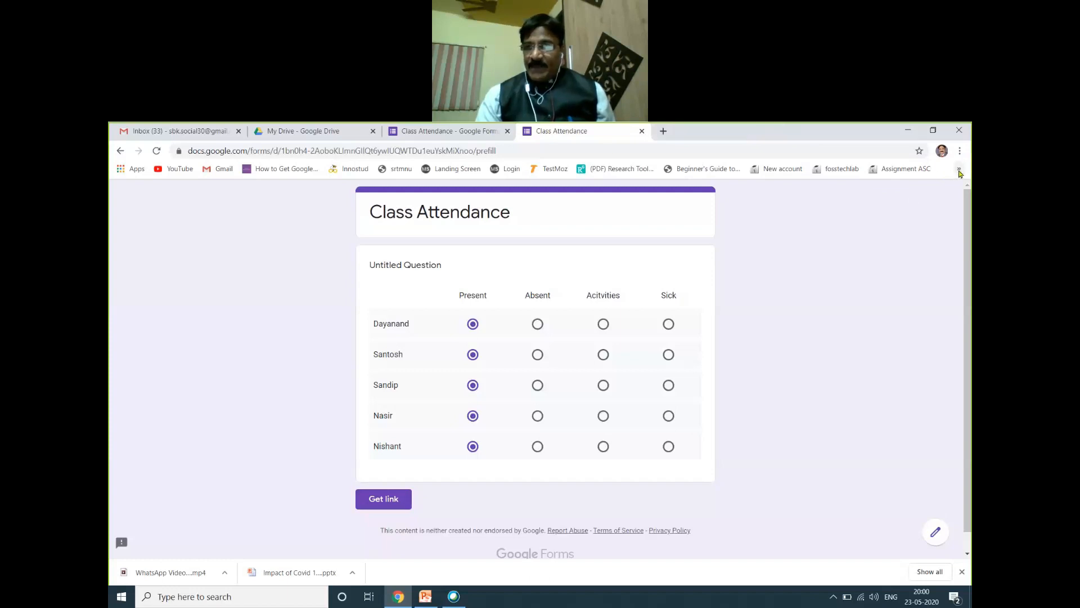
click(642, 132)
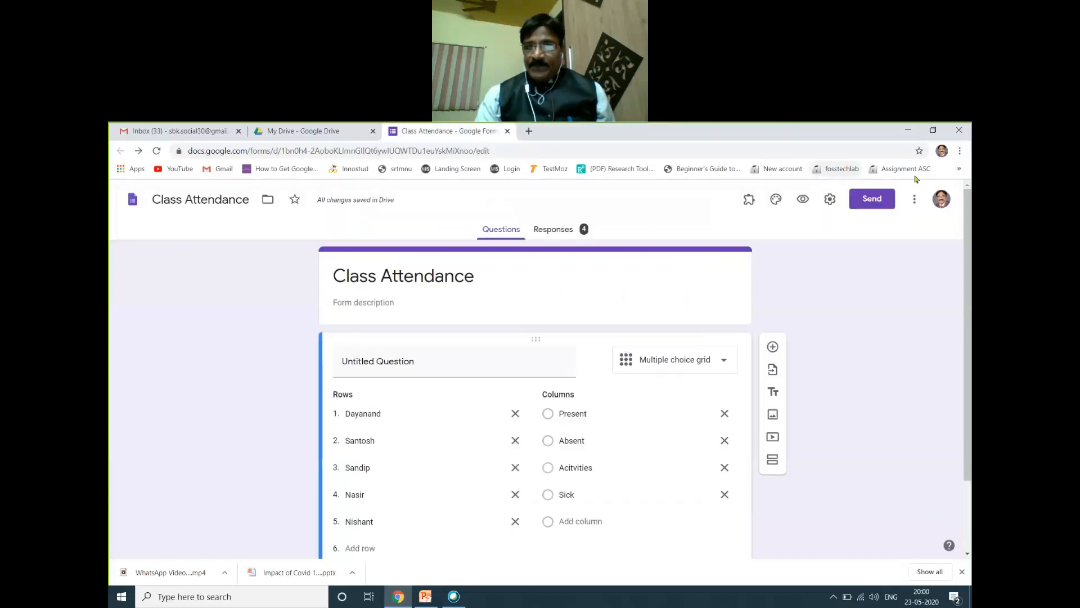
Step: Open the pre-filled form from the B.Sc bookmark and submit it with the fourth student changed to Absent
click(959, 169)
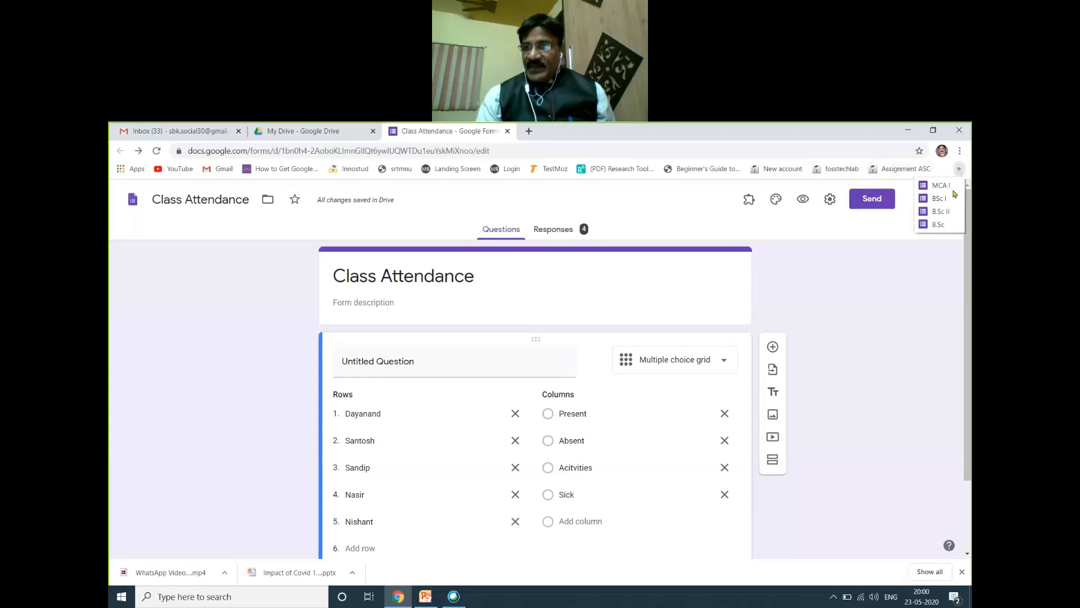
click(938, 225)
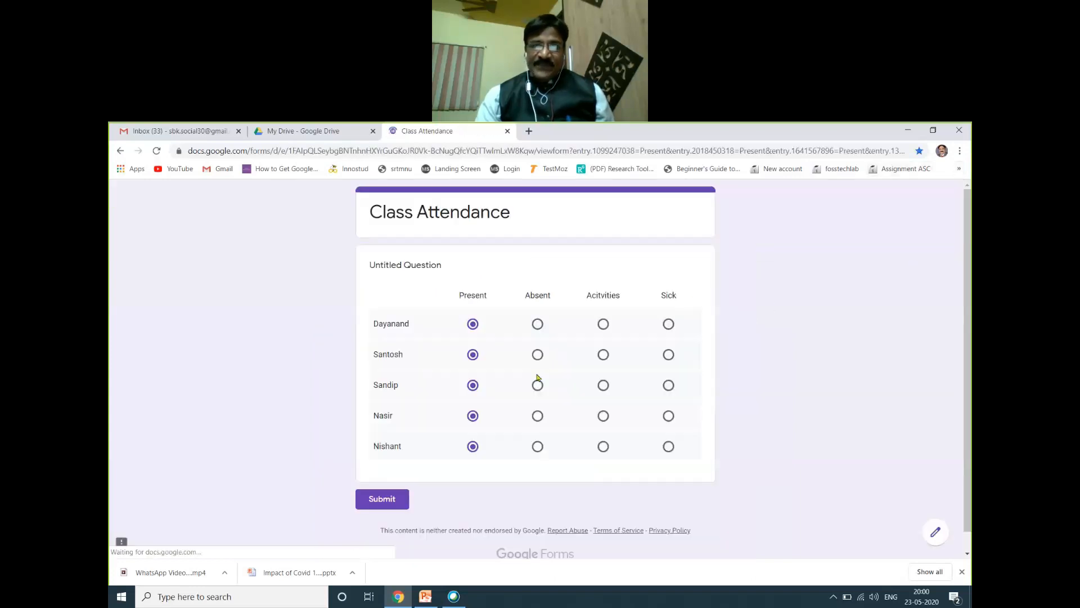
click(538, 417)
click(377, 502)
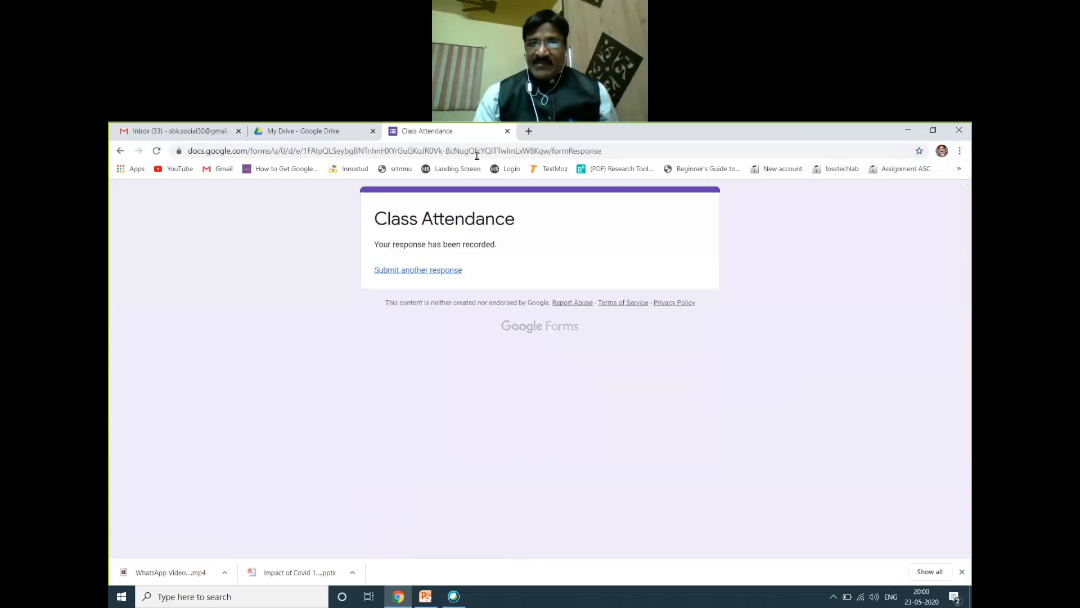
Step: Reopen the B.Sc bookmark and submit the pre-filled form with the third student changed to Acitvities
click(960, 152)
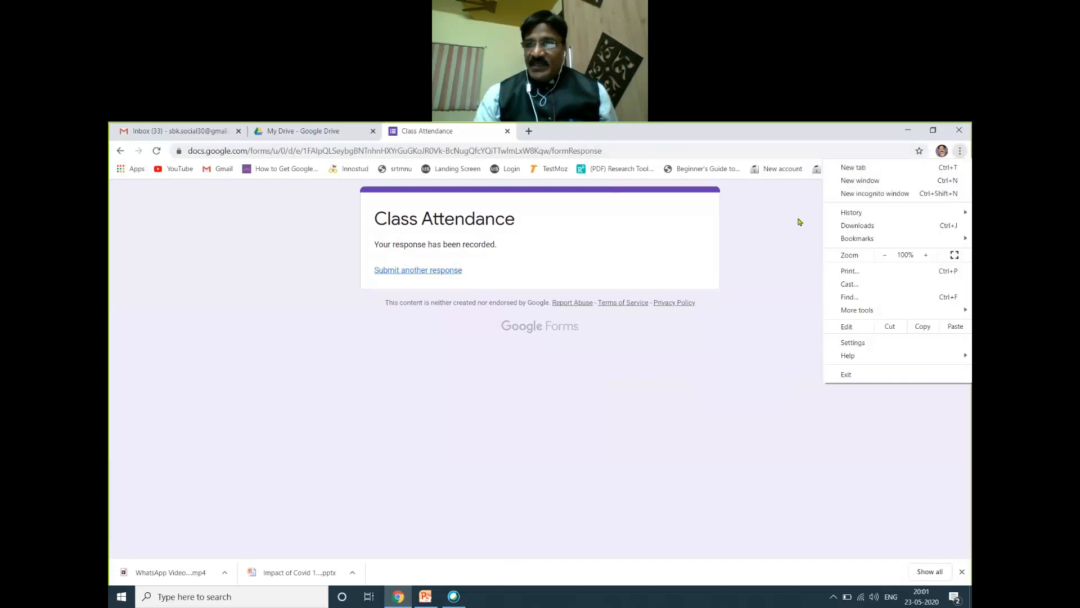
click(815, 220)
click(958, 169)
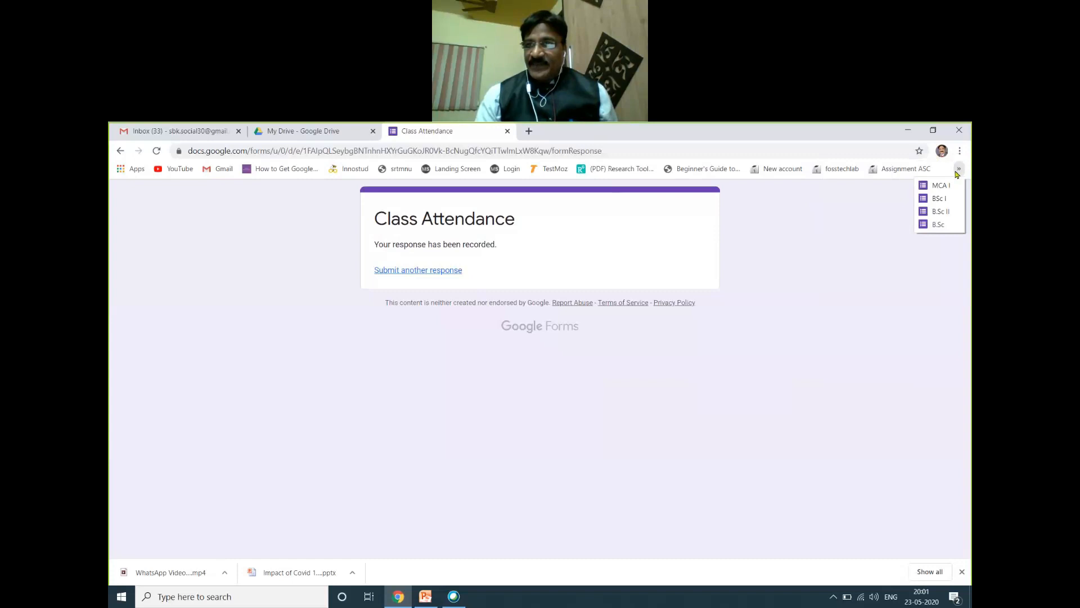
click(939, 224)
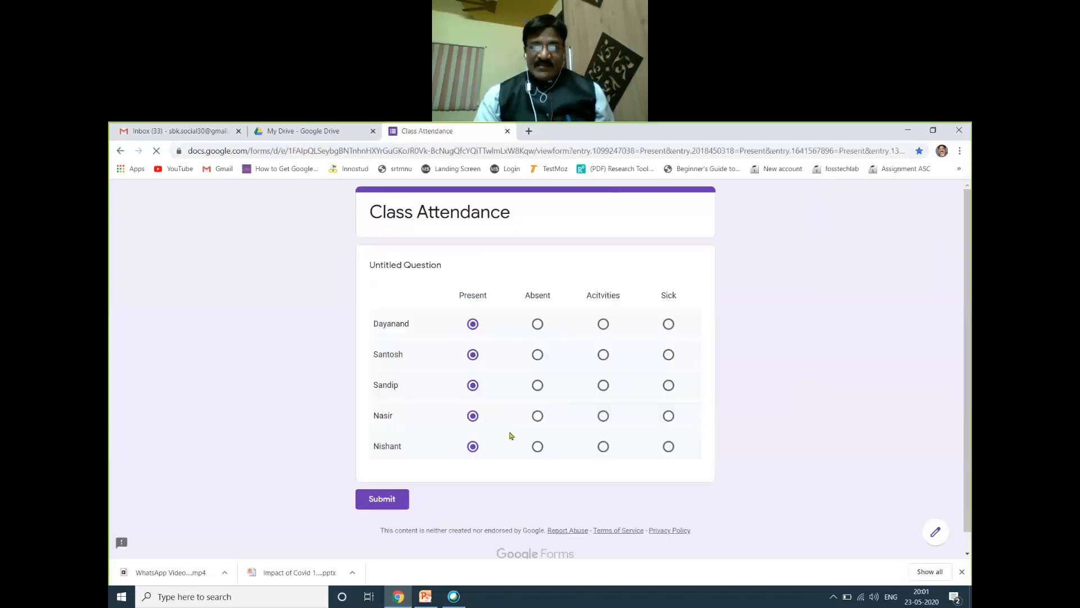
click(604, 385)
click(392, 500)
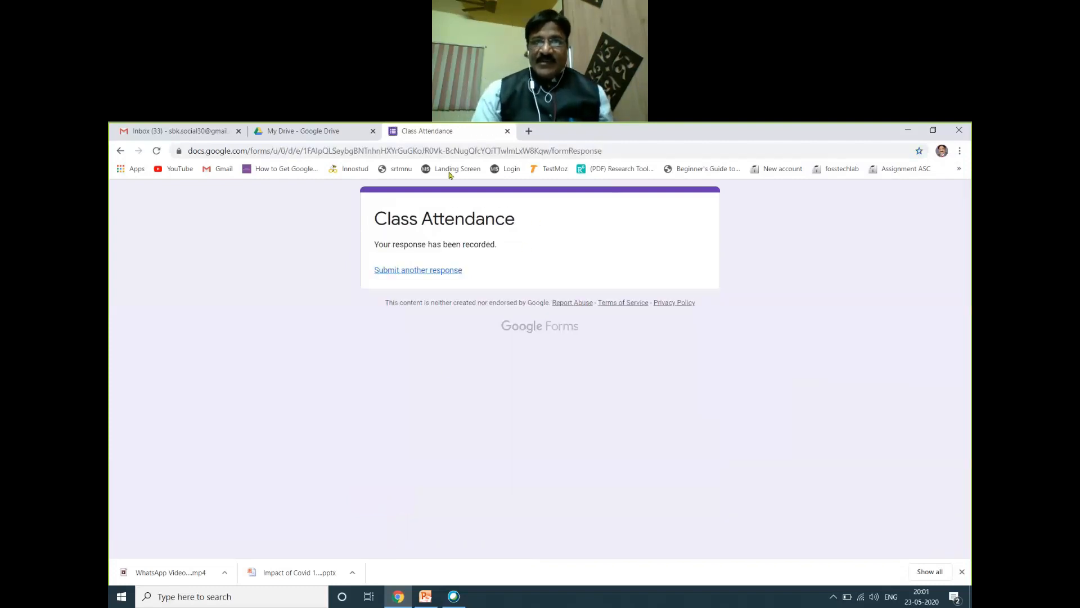
Step: Reopen the Class Attendance form from Google Drive and send its responses to a new spreadsheet named Class Attendance (Responses)
click(330, 136)
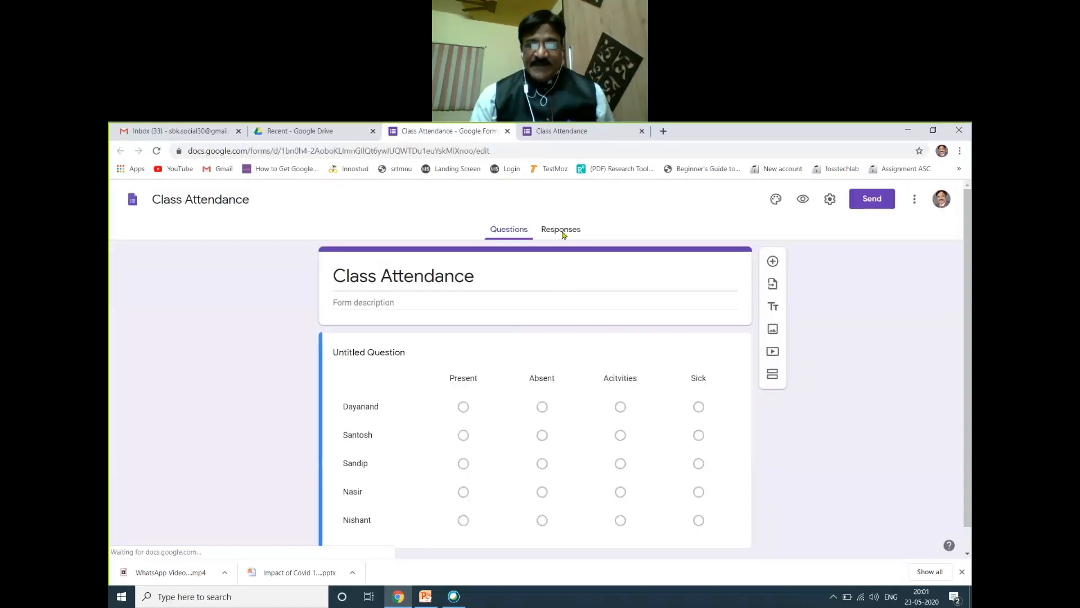
click(562, 235)
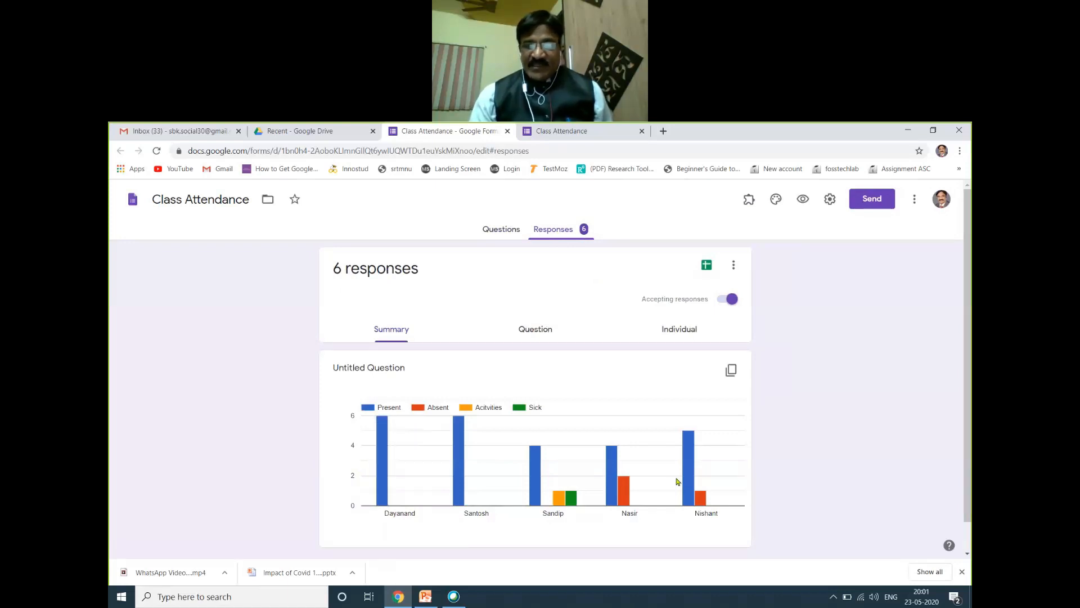
click(707, 268)
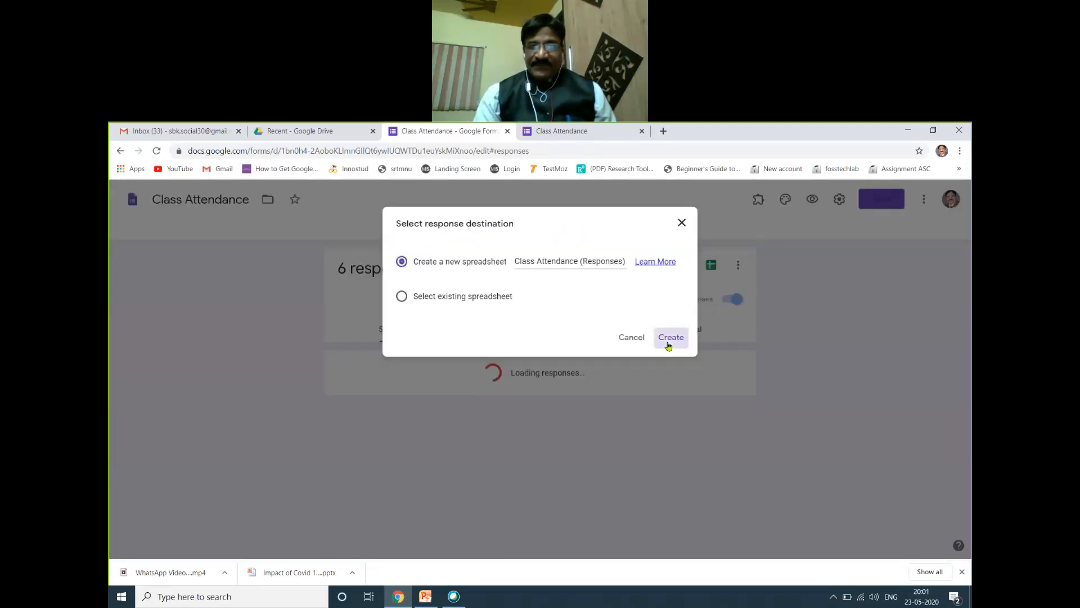
click(668, 342)
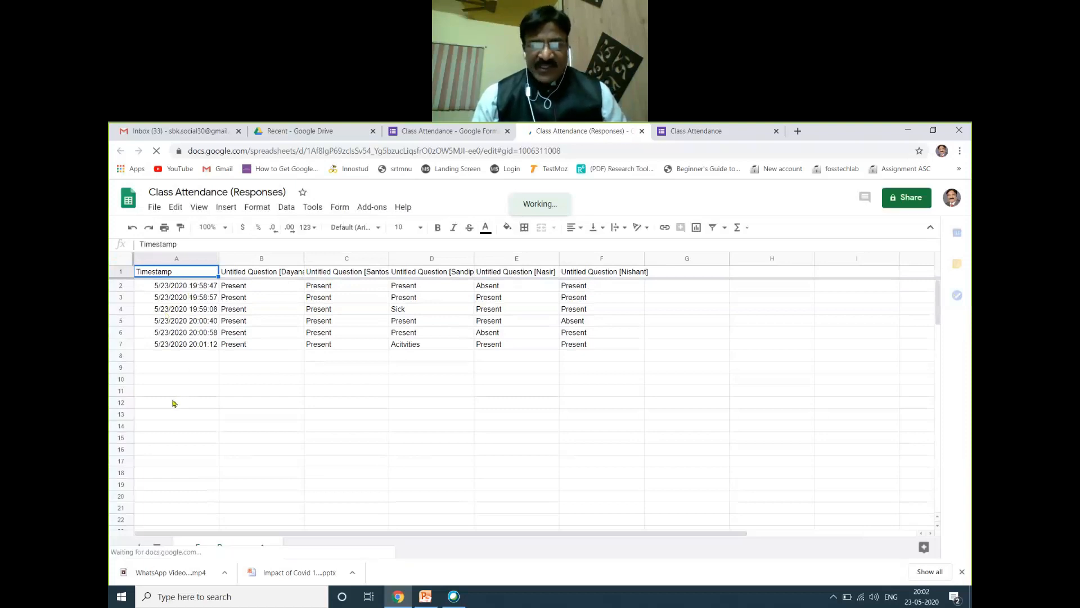
Step: Enter the summary labels Present, Absnet and Activity in cells A12 to A14 below the responses
click(172, 404)
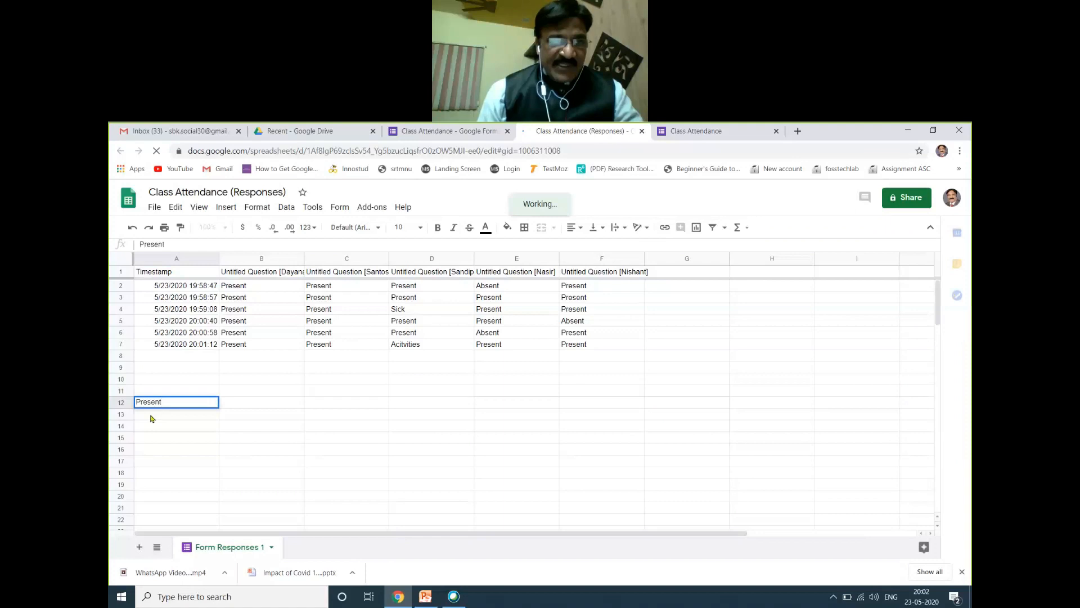
key(Return)
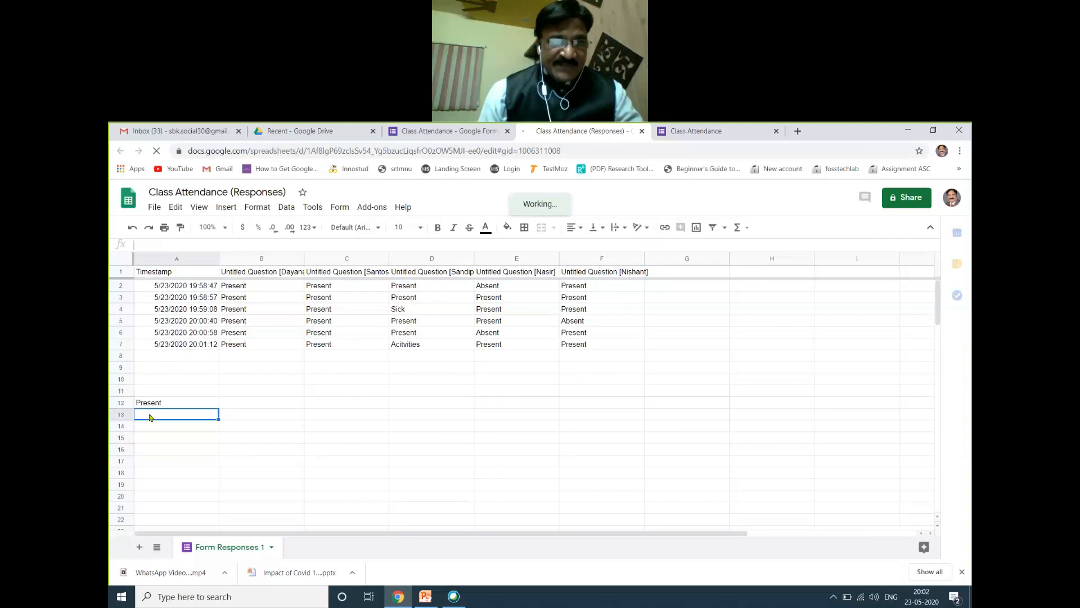
text(Absnet)
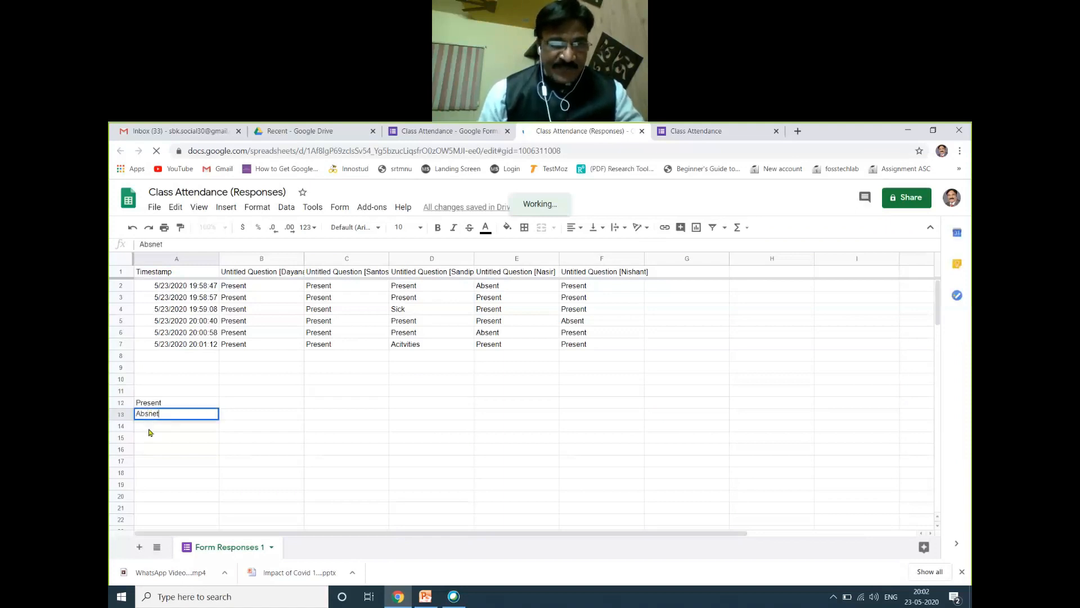
key(Return)
text(Ac)
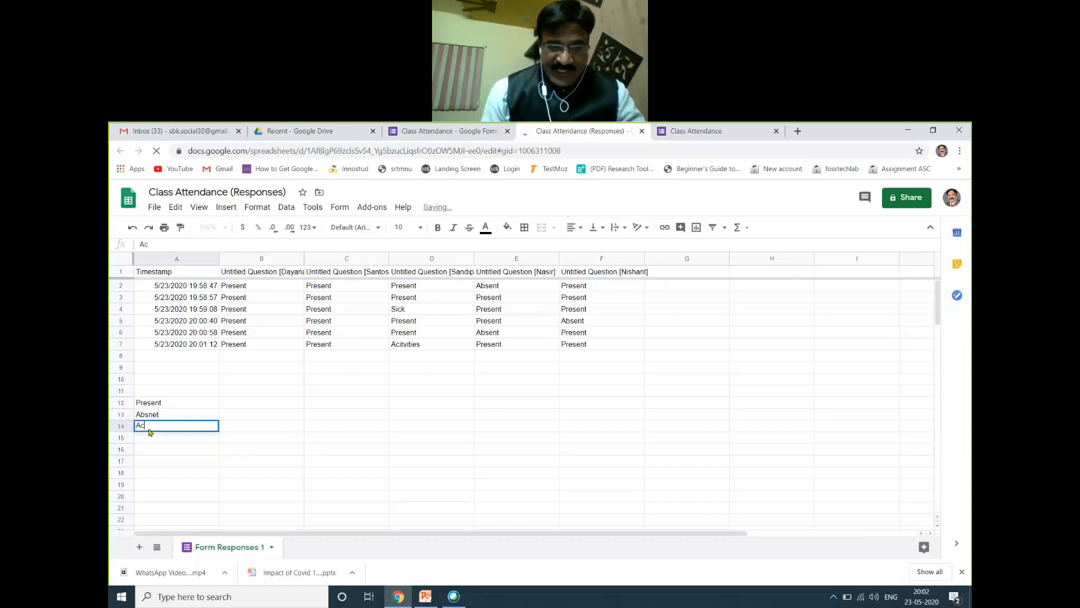
text(t)
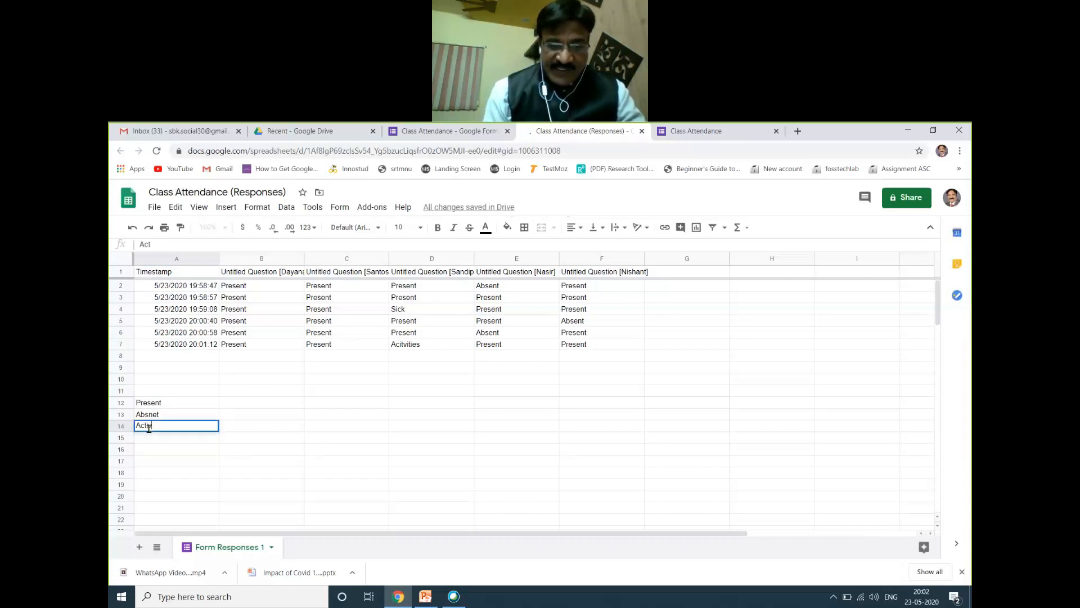
text(ivities)
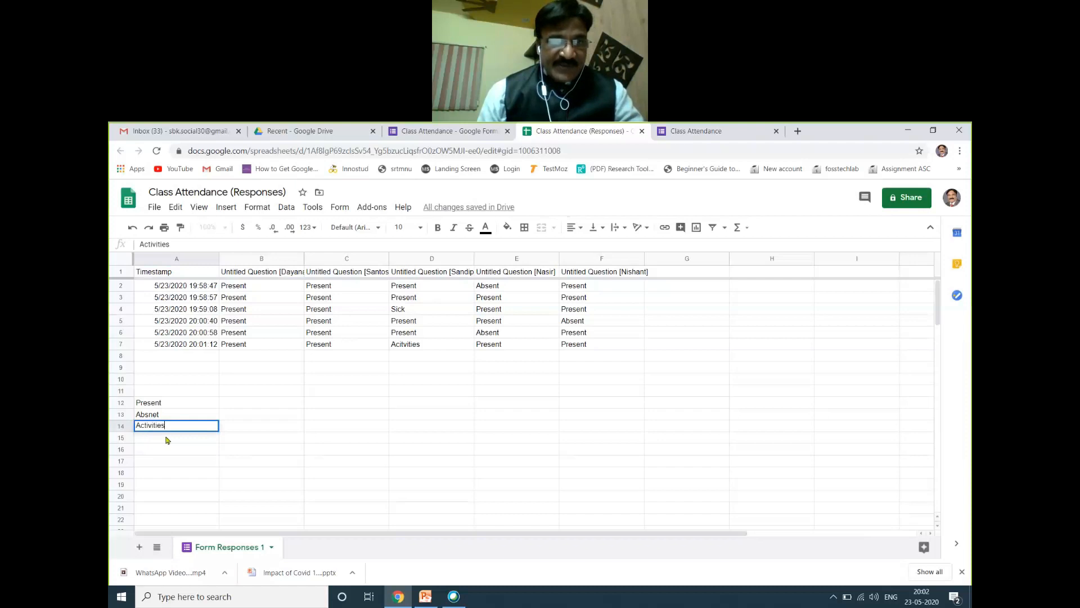
key(BackSpace)
key(BackSpace)
key(BackSpace)
text(y)
key(Return)
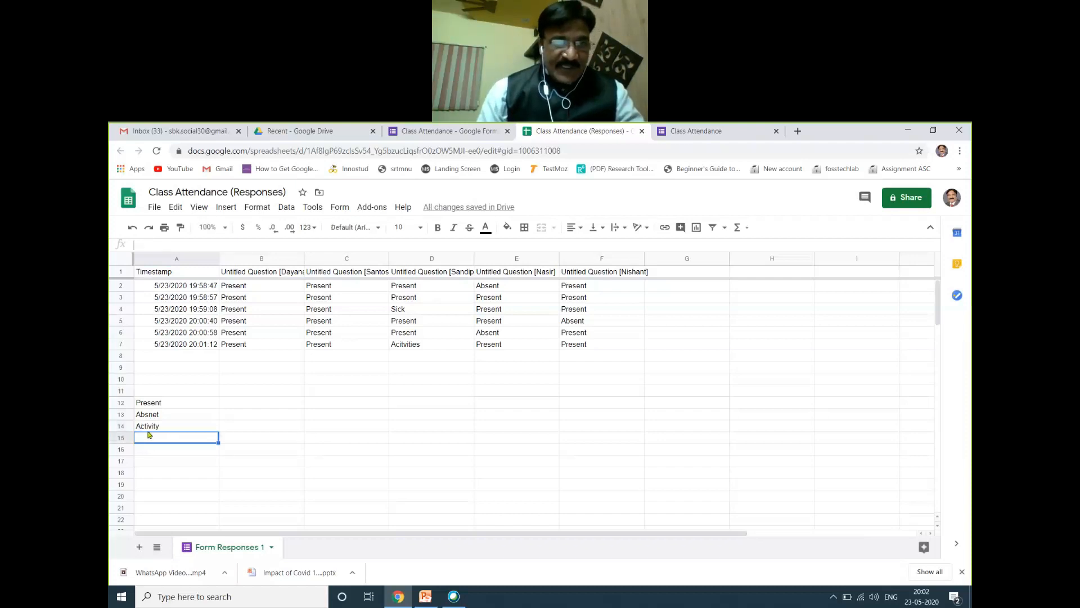
Step: Add the labels Sick, Total and % of Attendance in cells A15 to A17
text(Sci)
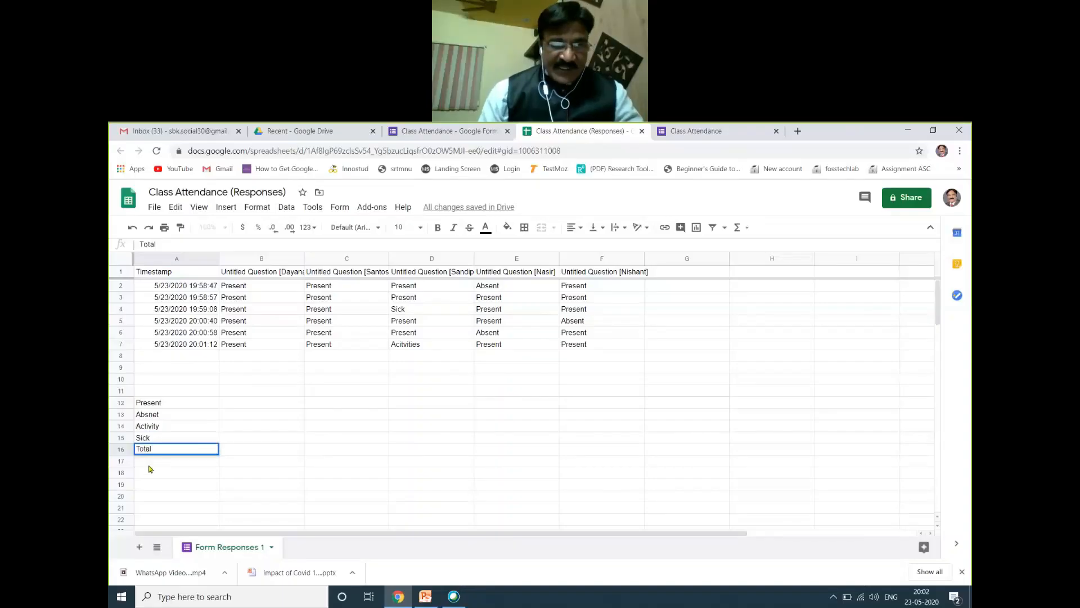
click(148, 466)
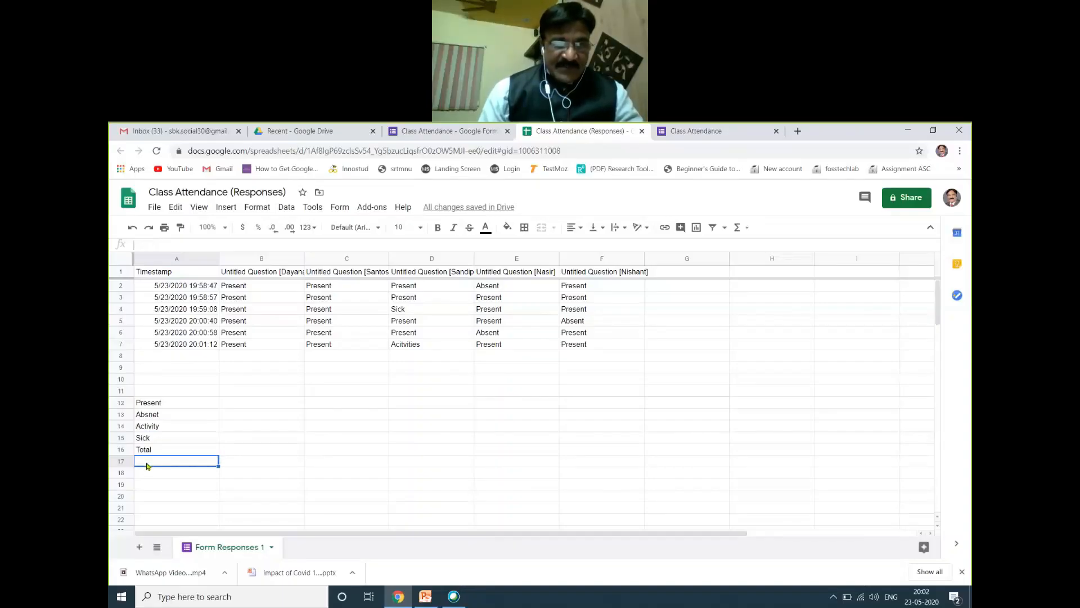
text(% o)
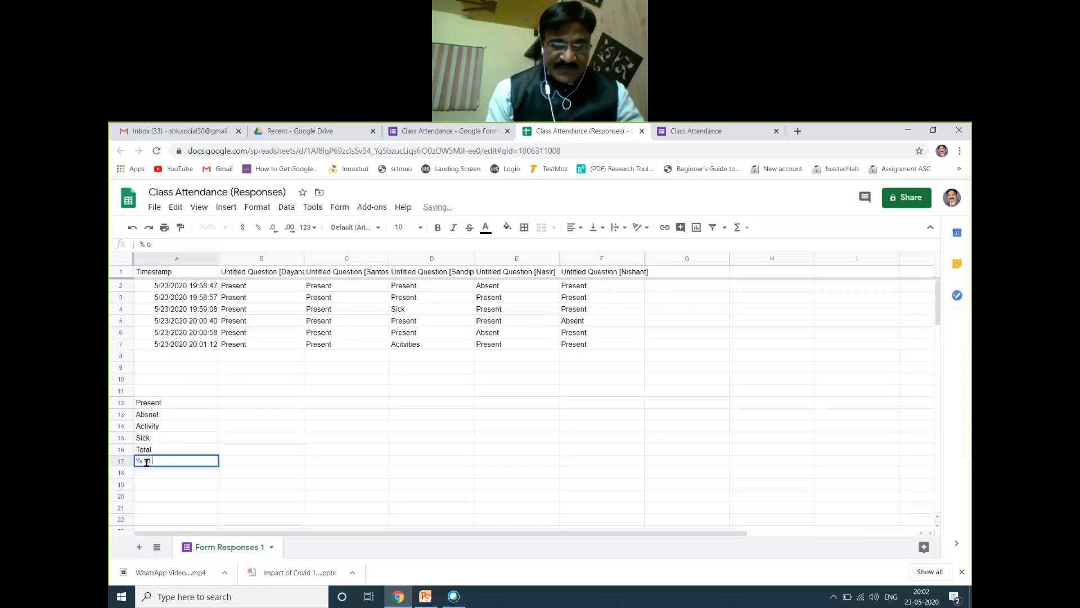
text(f Attendance)
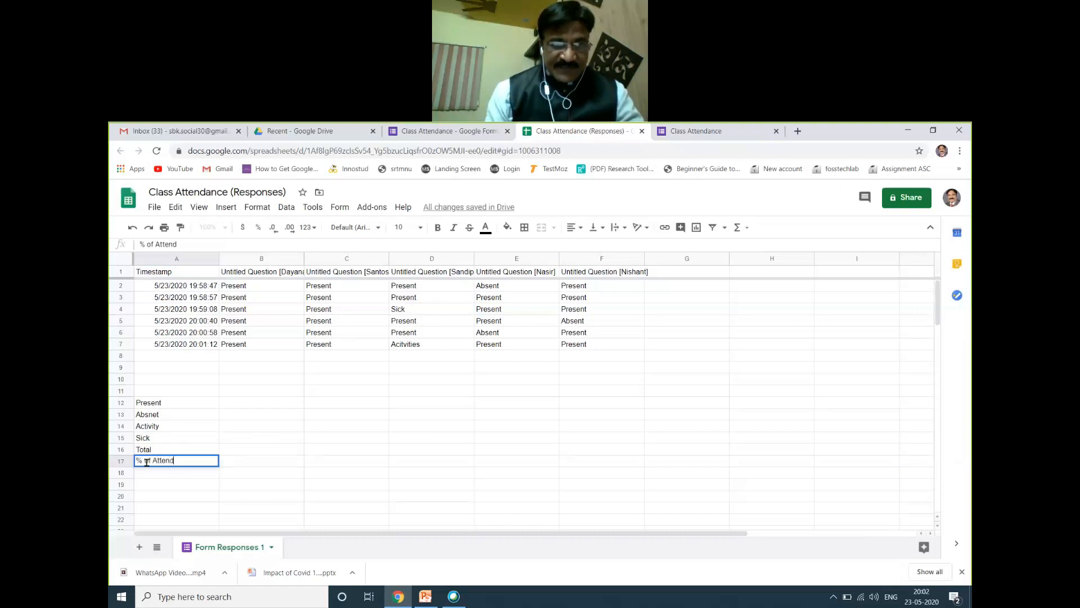
Step: Enter =countif(b2:b7,"Present") in B12 and fill the formula across to F12
click(252, 408)
text(=count)
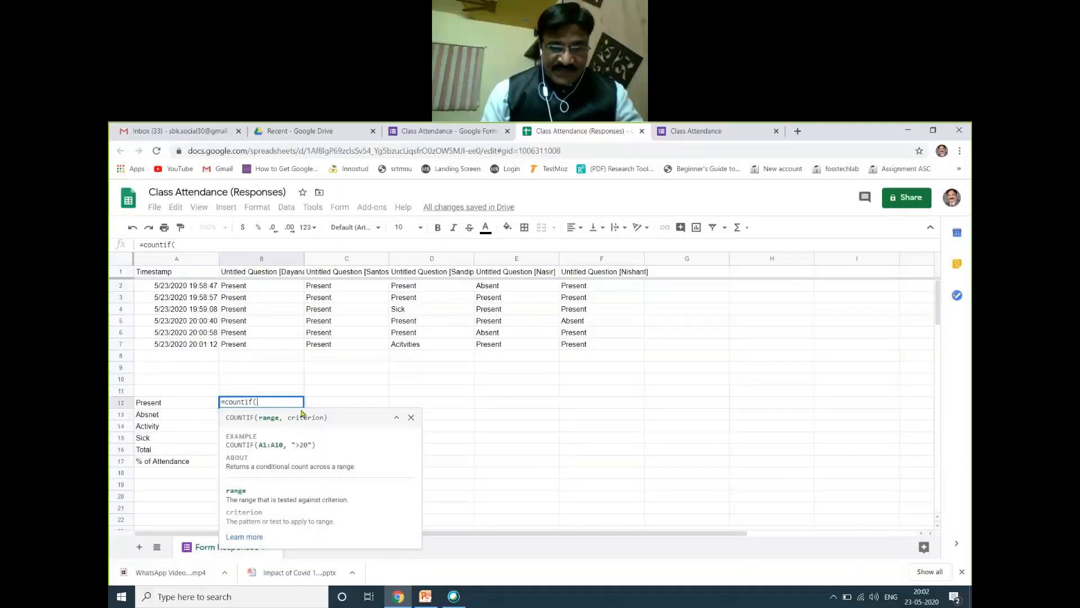
text(b)
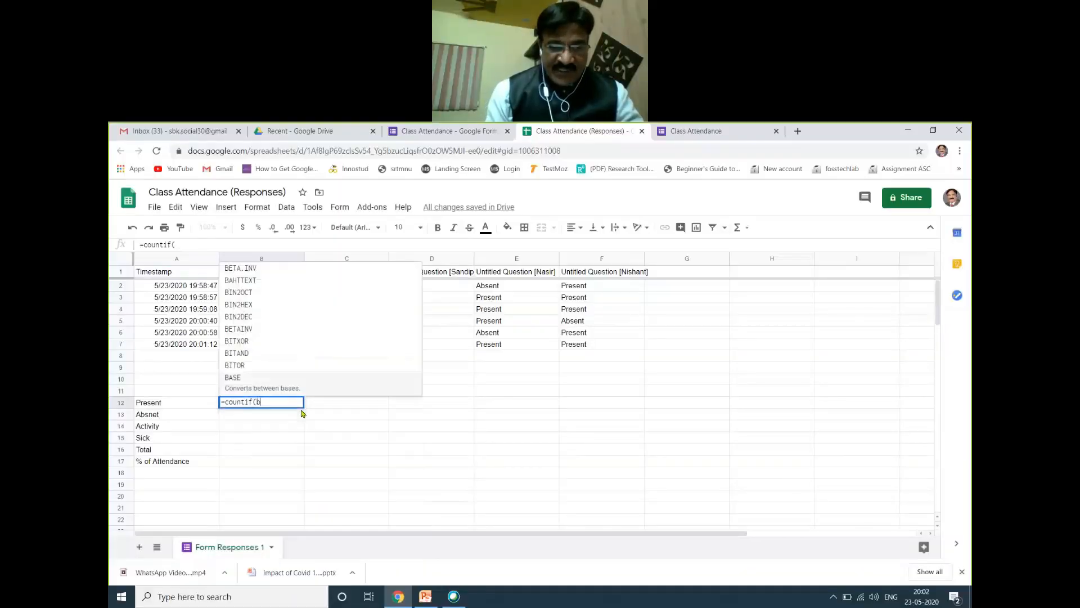
text(2:b7)
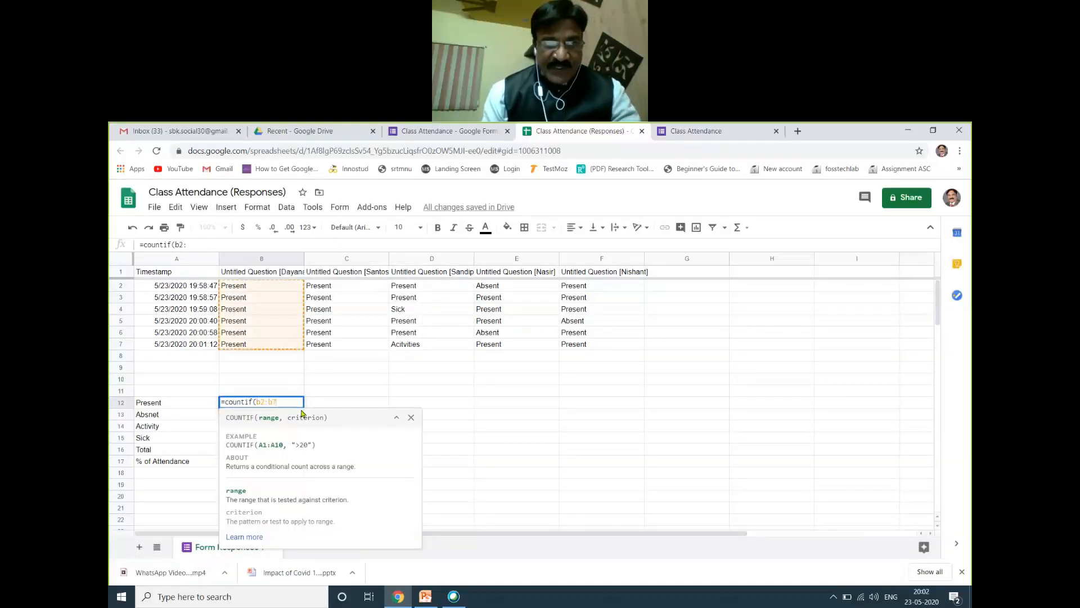
text(,"Present"))
key(Return)
click(288, 405)
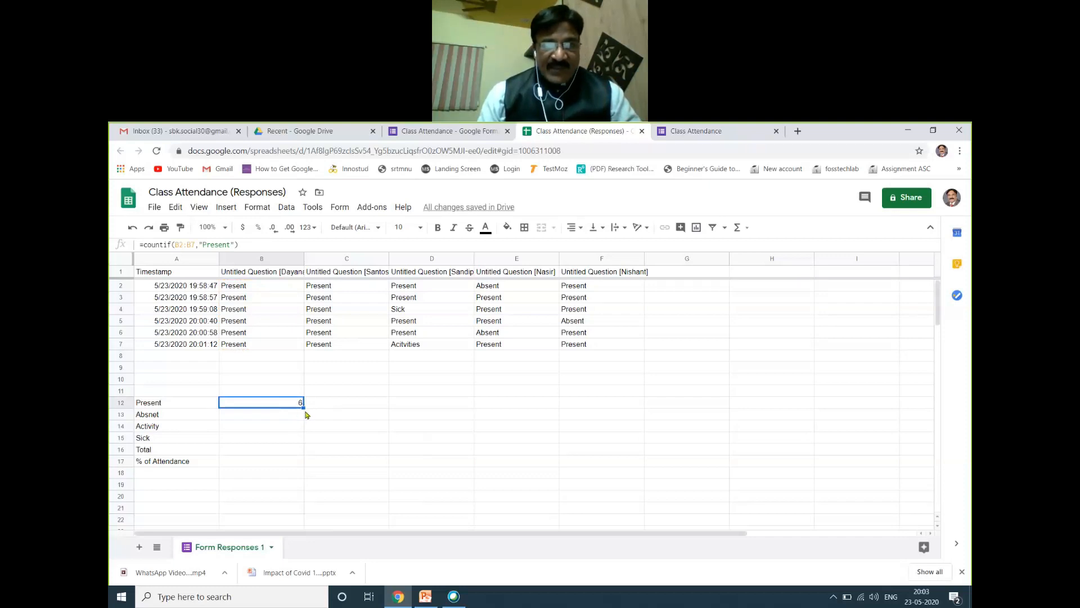
drag(303, 407, 573, 416)
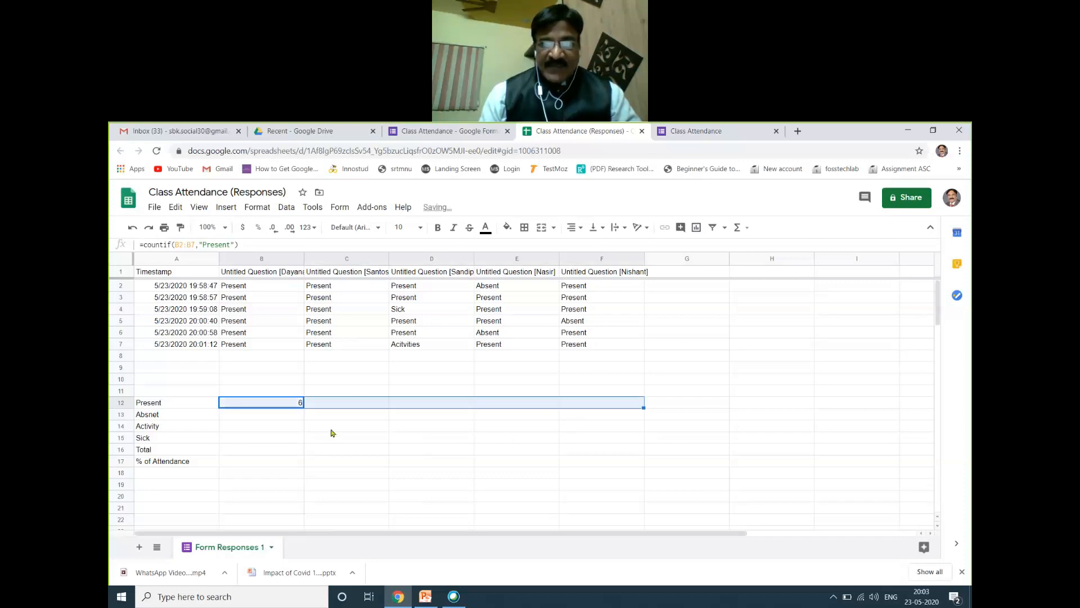
Step: Count the absences in B13 with =countif(b2:b7,"Absent") and fill the formula across to F13
click(268, 420)
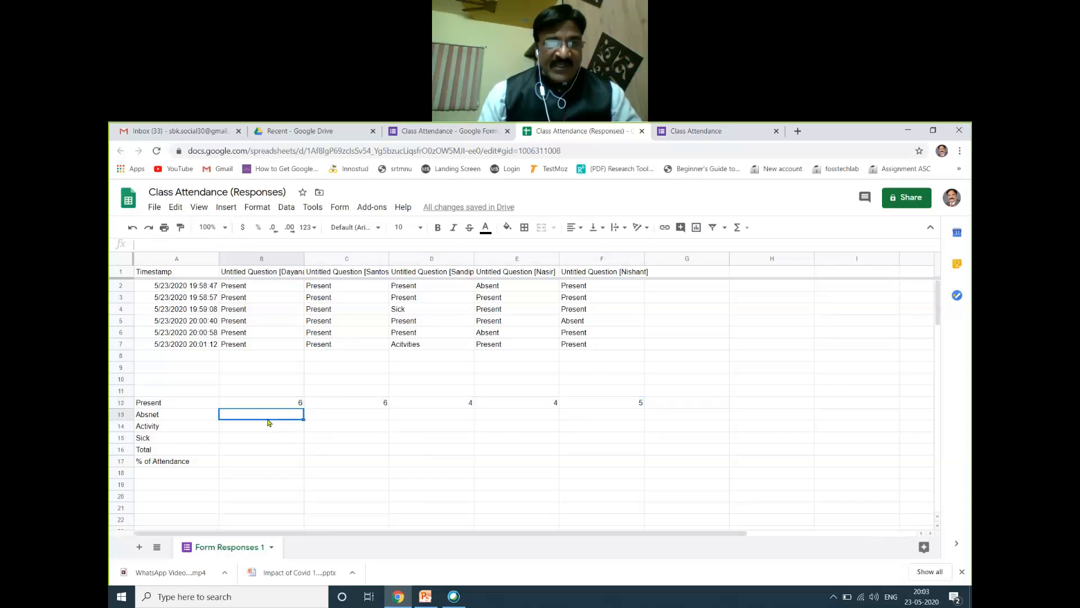
text(=)
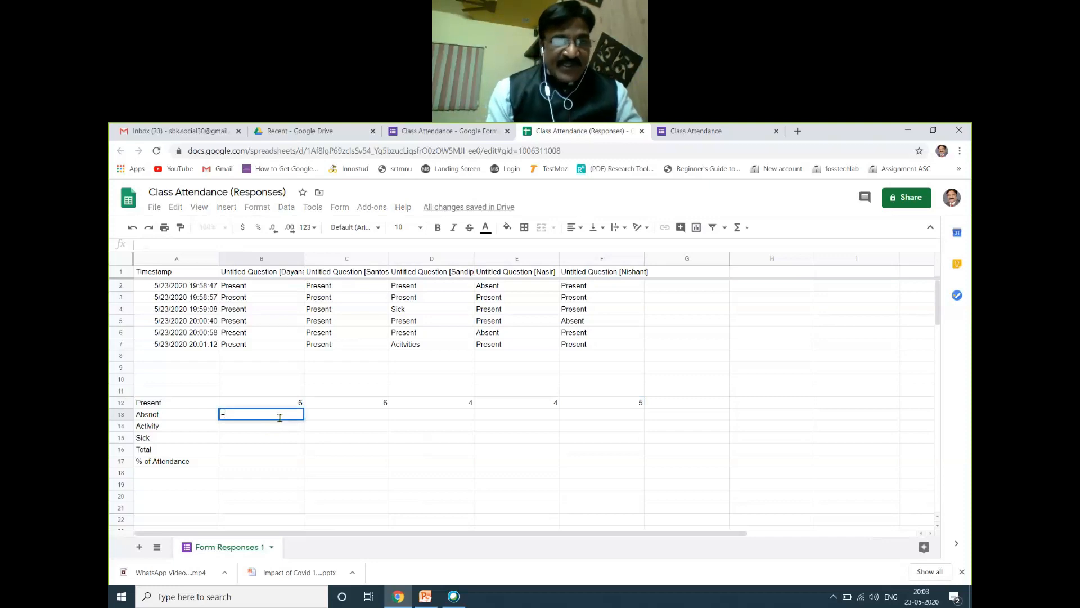
text(countf)
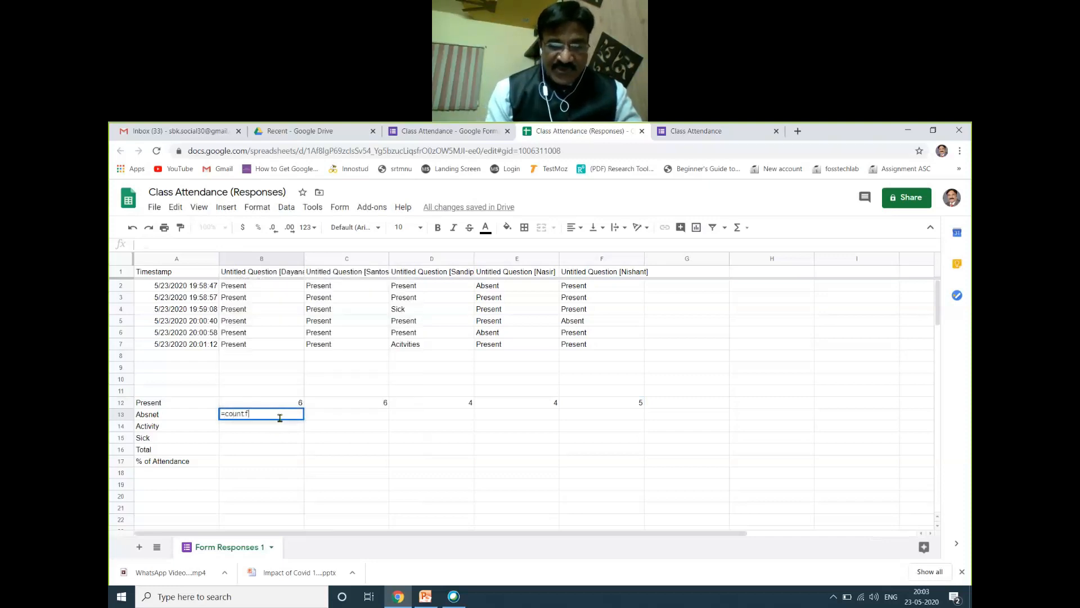
key(BackSpace)
text(if()
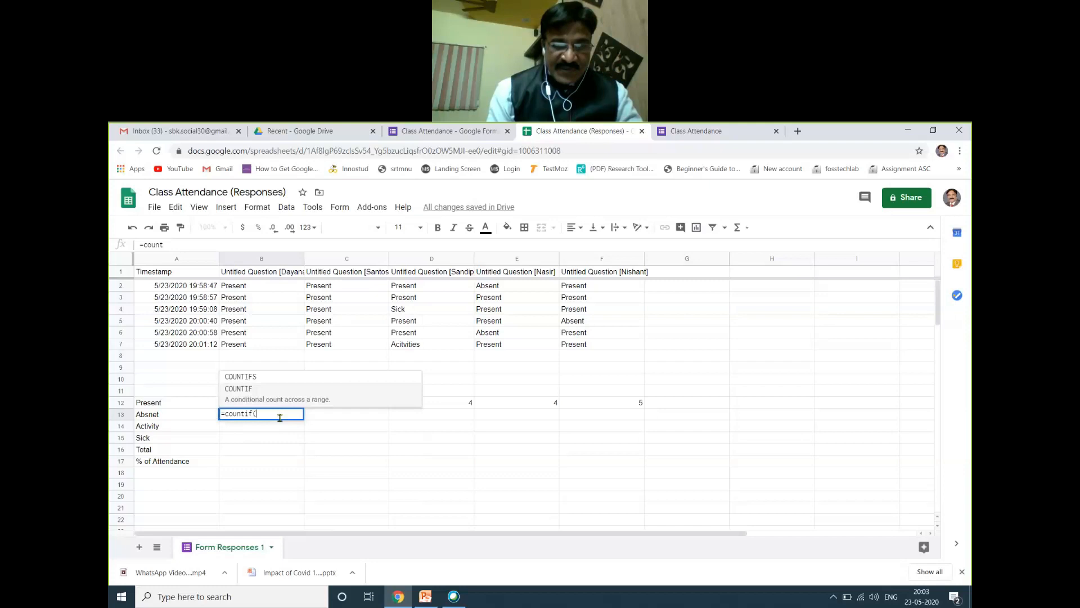
text(b)
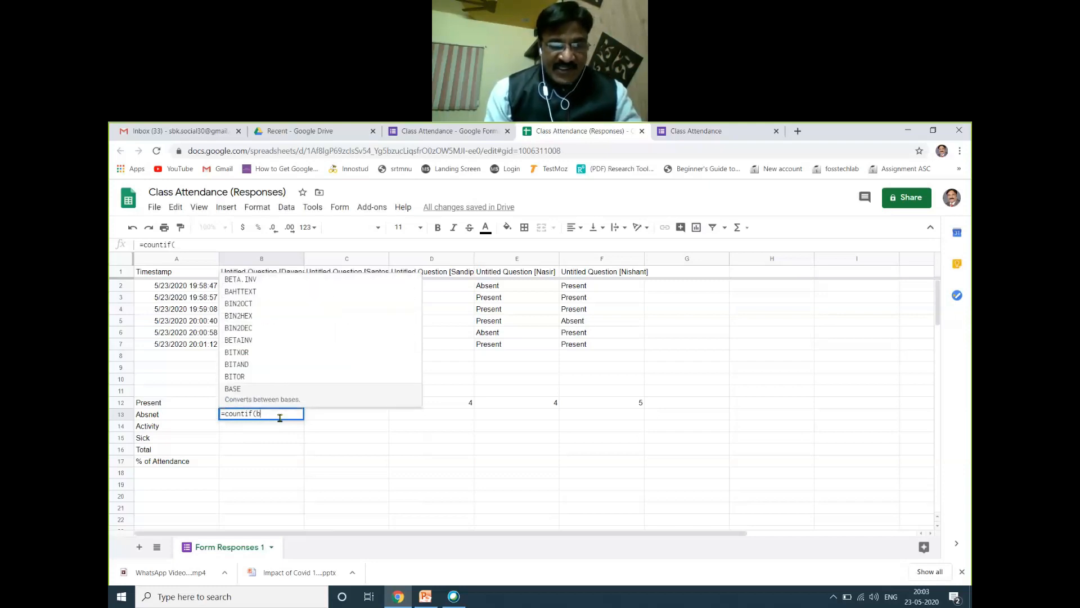
text(2:b7,"Absent"))
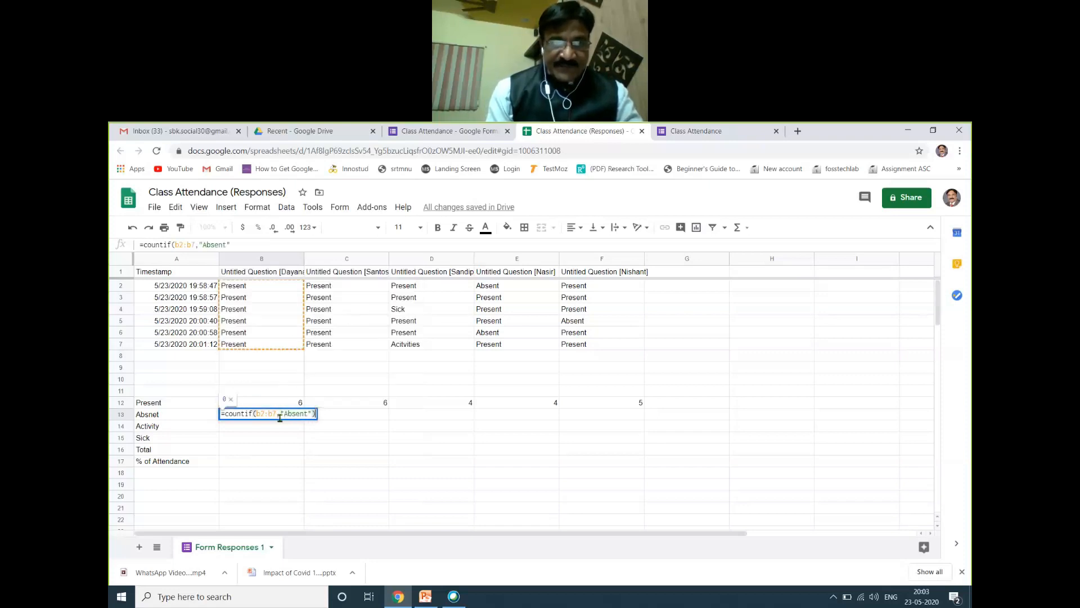
key(Return)
click(295, 418)
drag(302, 418, 615, 415)
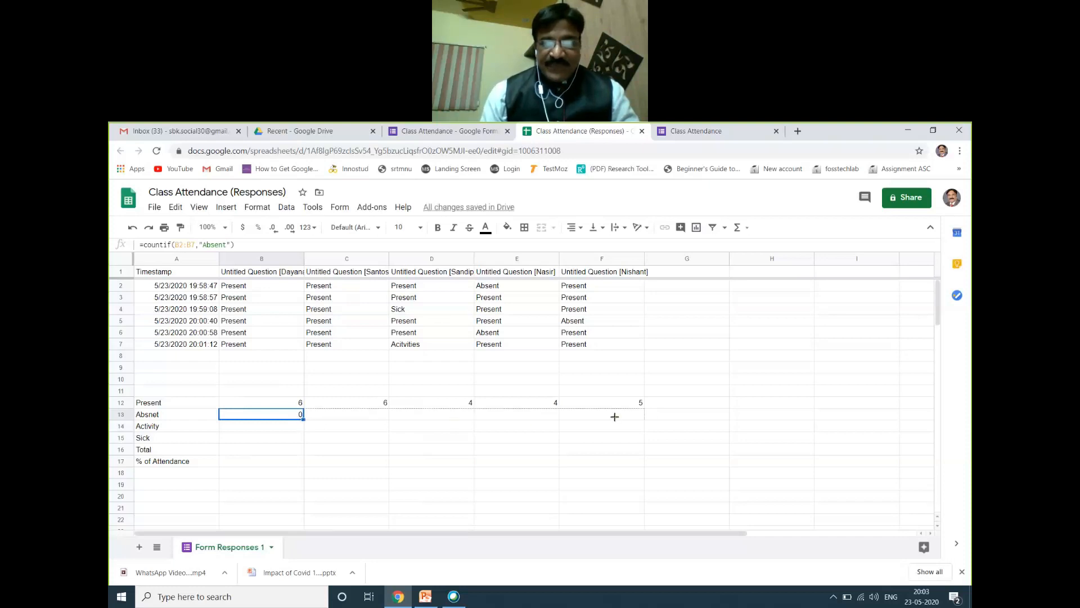
Step: Enter =countif(b2:b6,"Activity") in B14 and copy the formula across the row to F14
click(278, 432)
text(=countif()
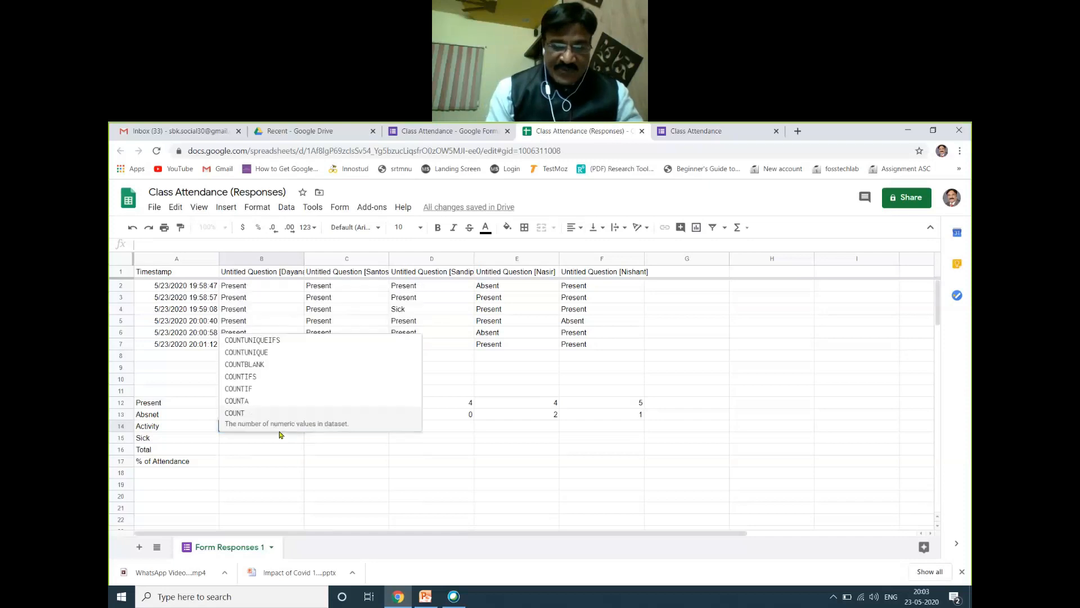
text(b2:)
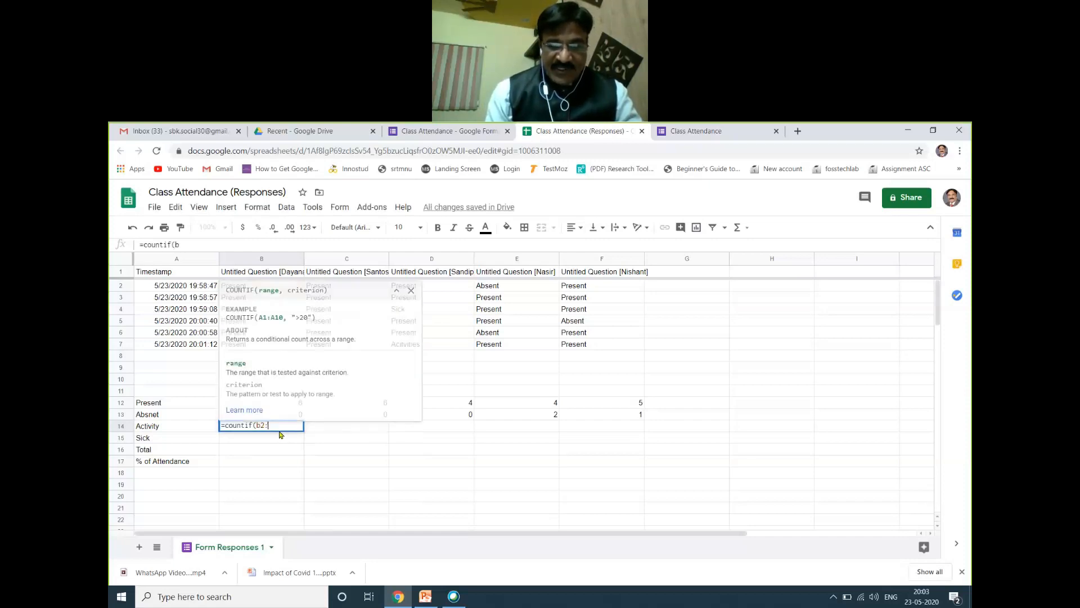
text(b6,")
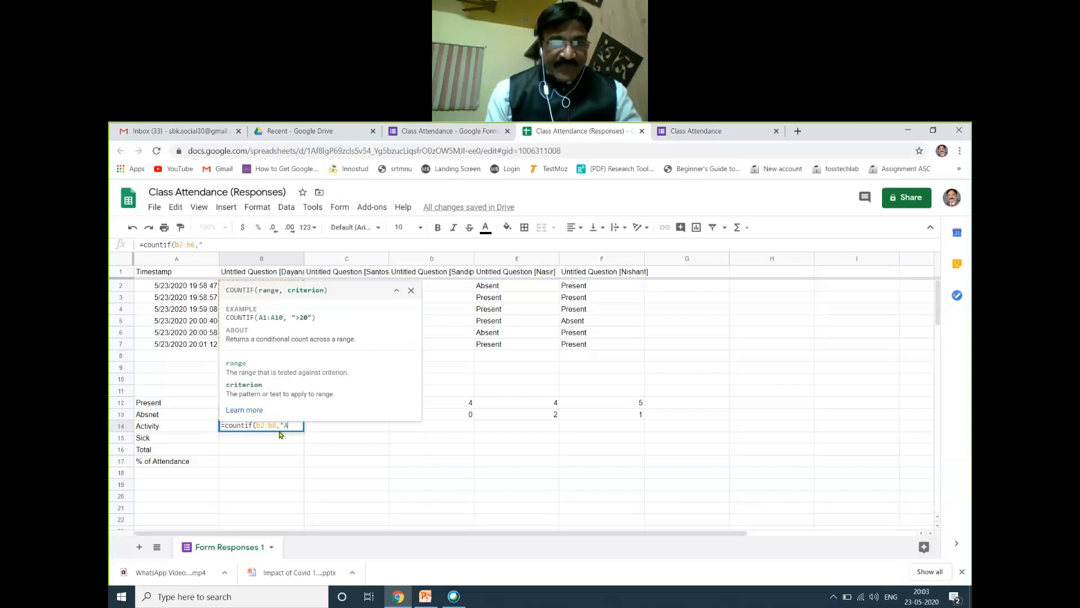
text(Activity"))
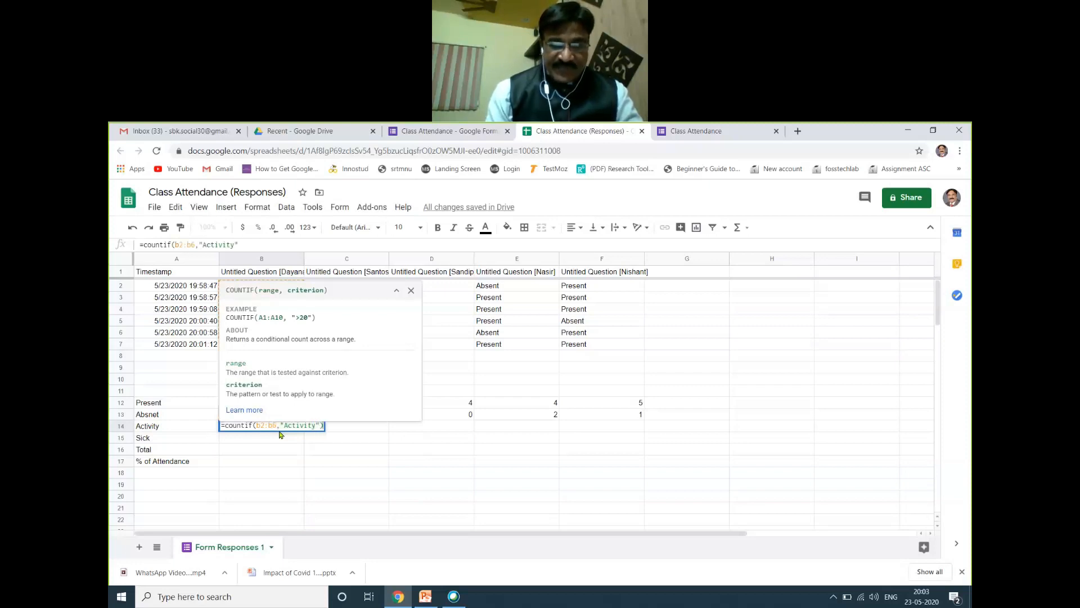
key(Return)
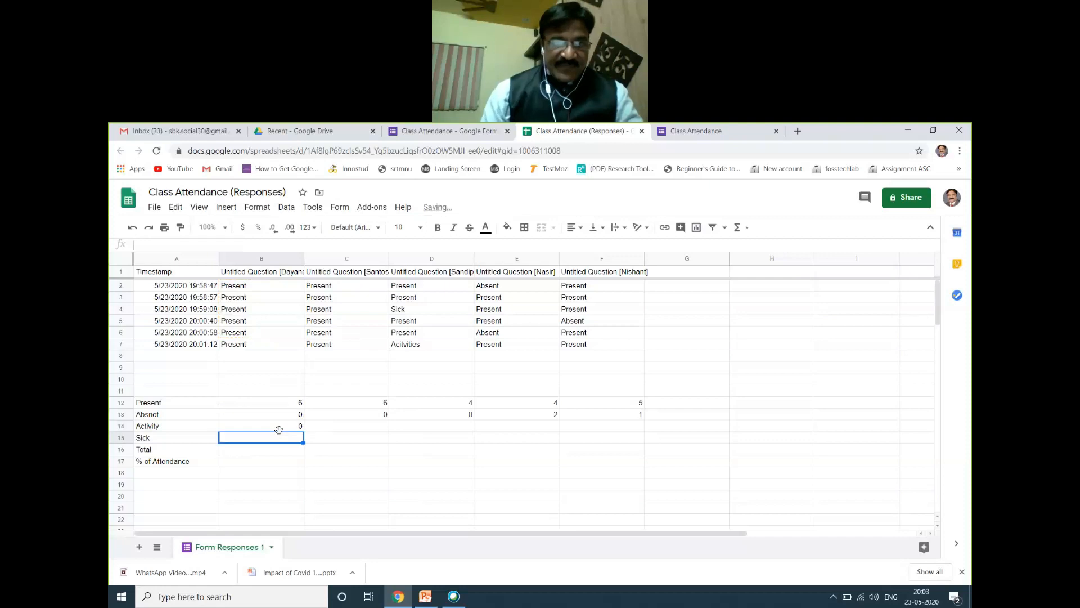
click(287, 429)
drag(304, 430, 285, 455)
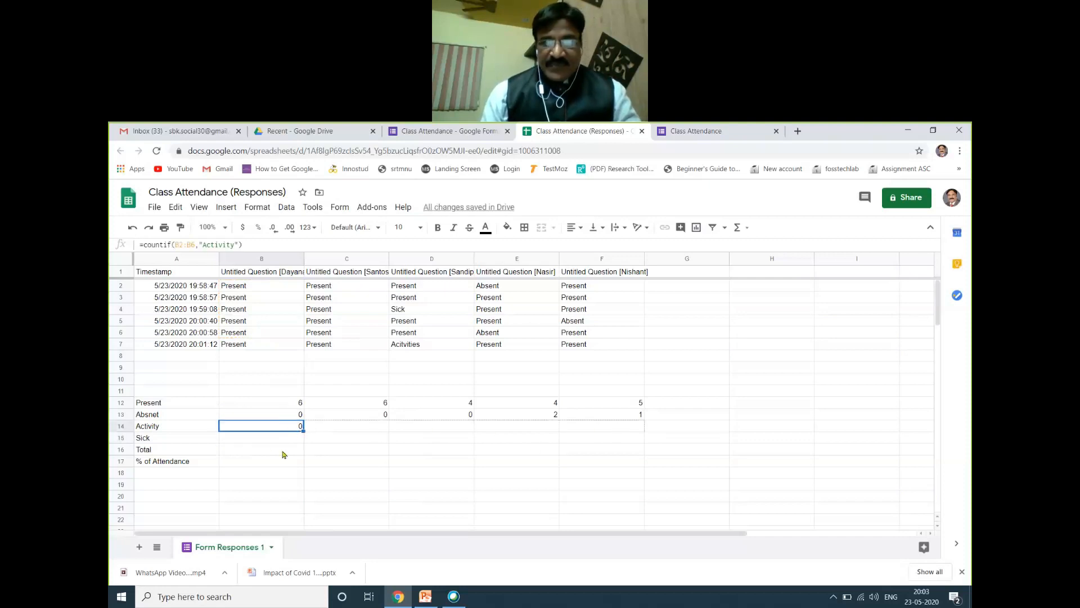
Step: Count the sick days in B15 with =countif(b2:b7,"Sick") and fill the formula across to F15
click(281, 445)
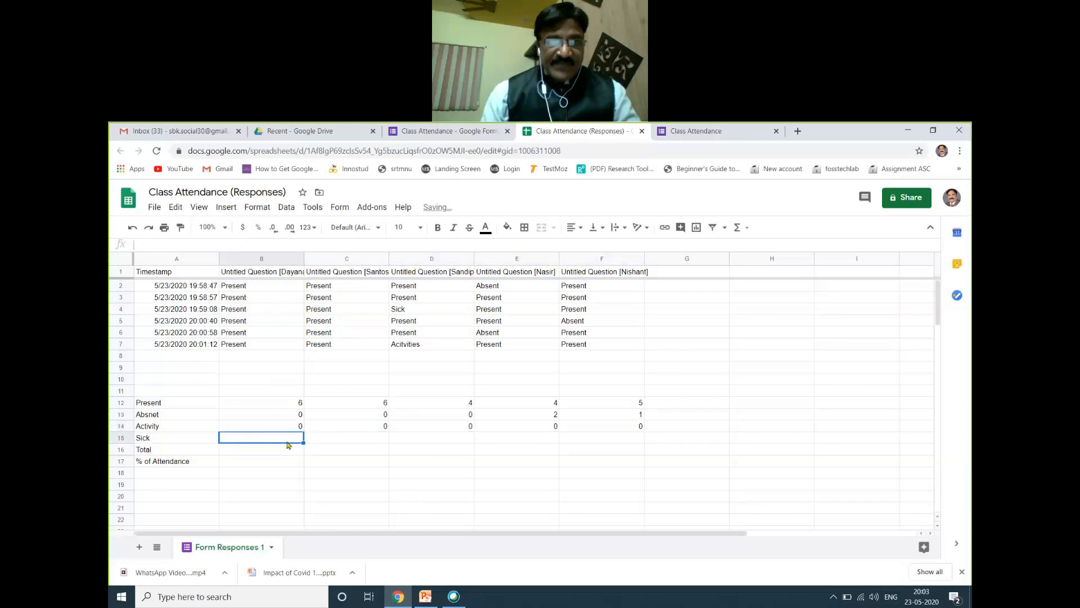
text(=countif(b2:b7)
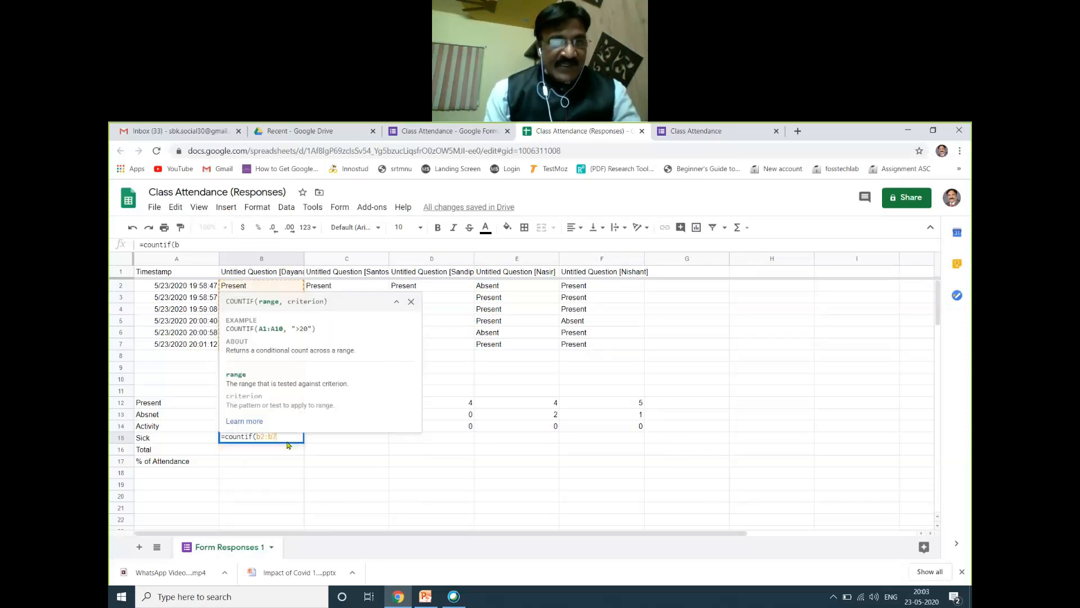
text(,"Si)
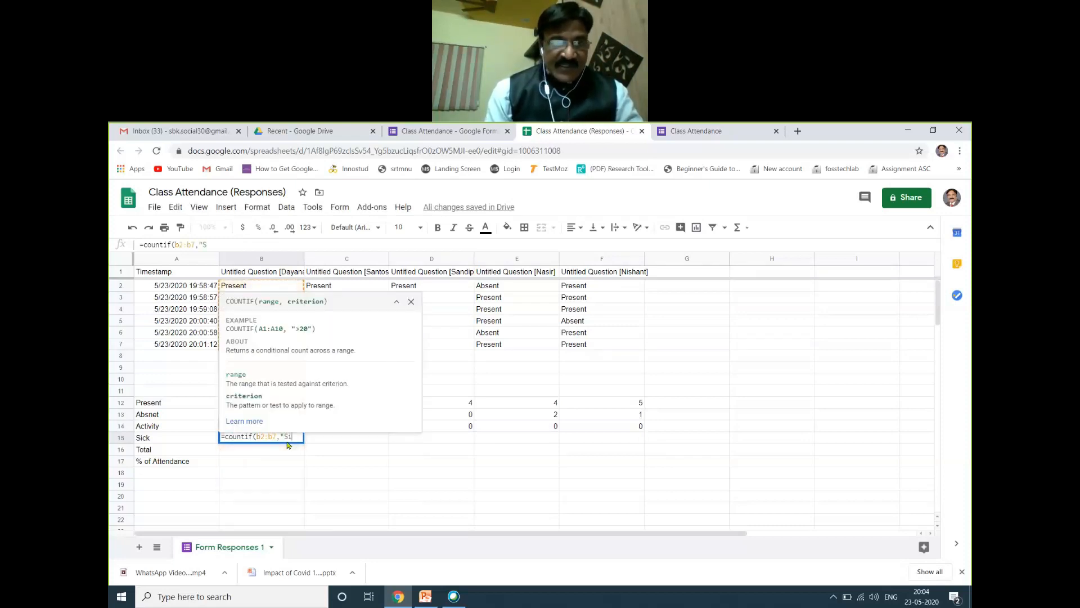
text(ck"))
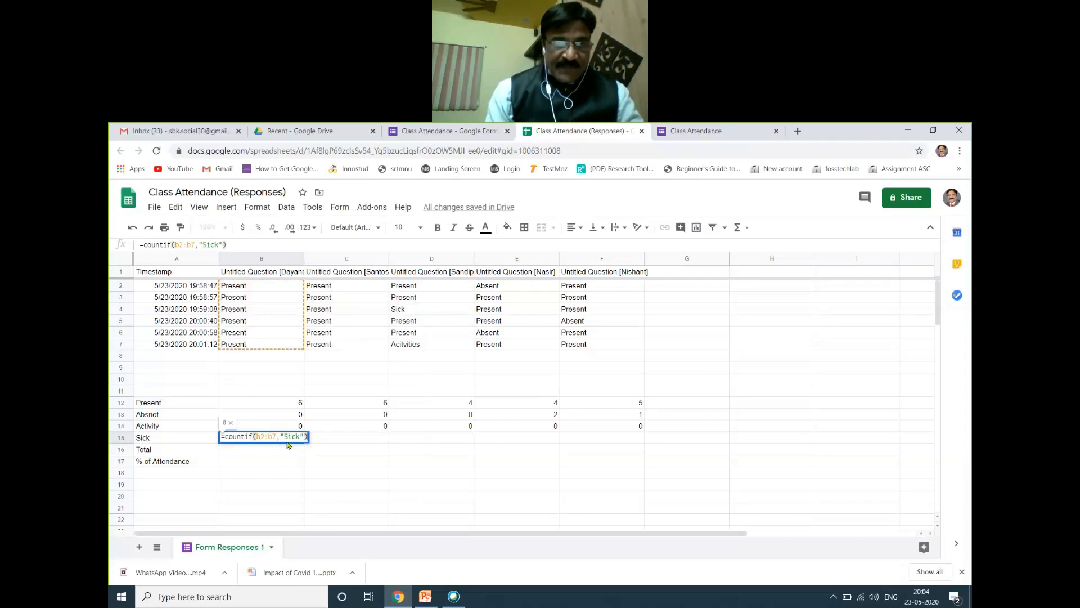
text(;)
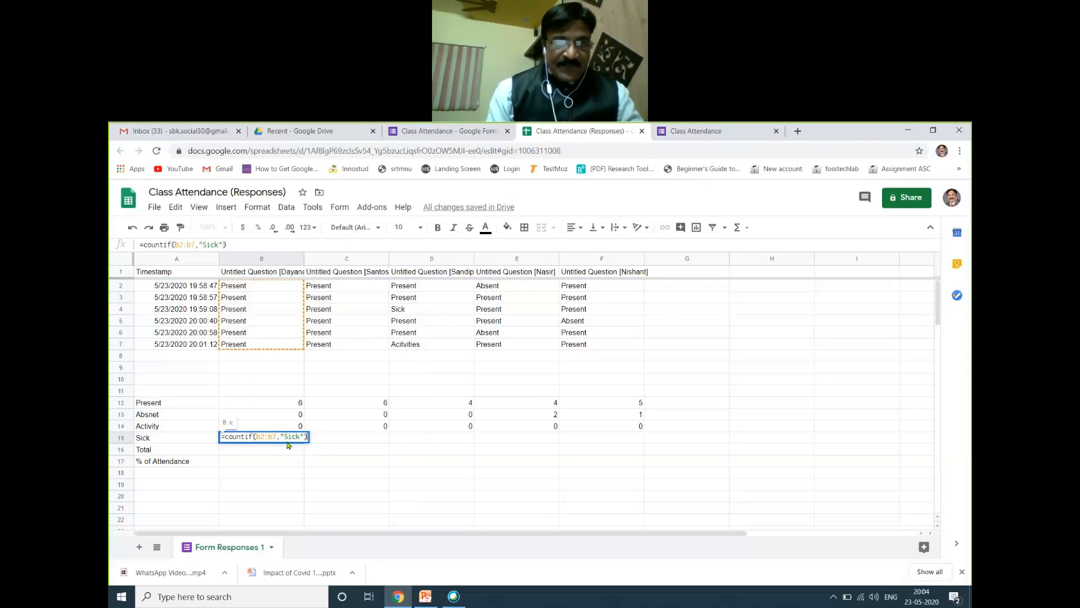
key(Return)
click(291, 439)
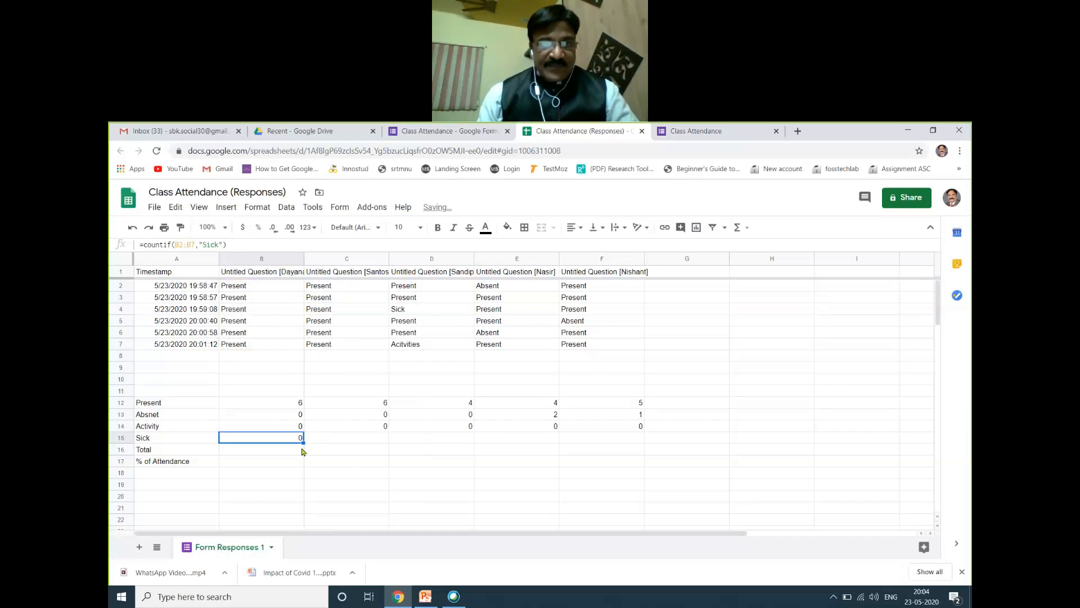
drag(303, 441, 608, 481)
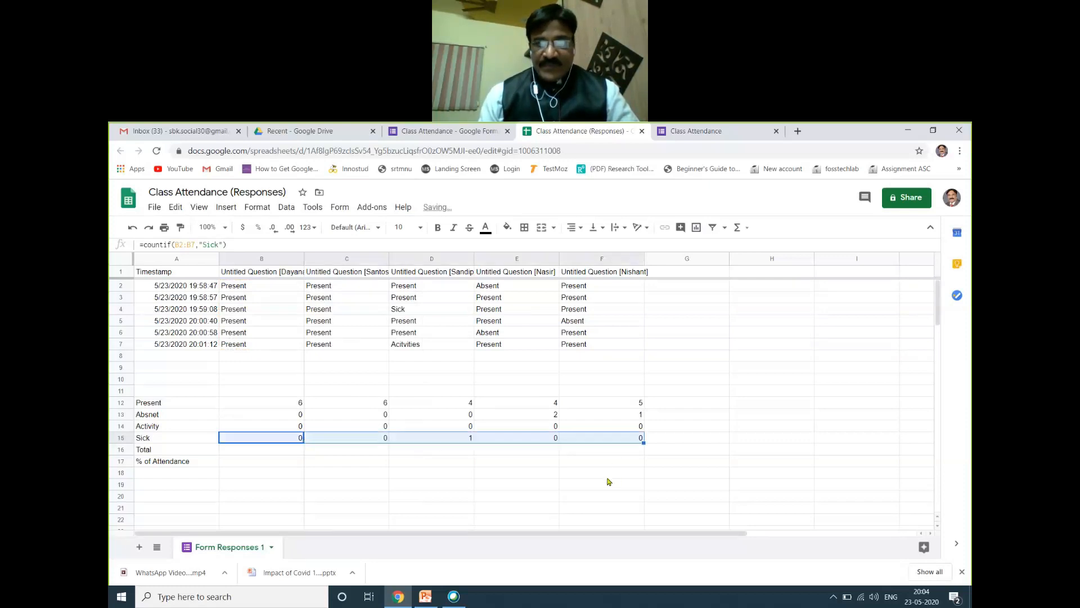
Step: Enter =sum(b12:b15) in the Total cell B16 and fill the formula across to F16
click(279, 450)
text(=sum)
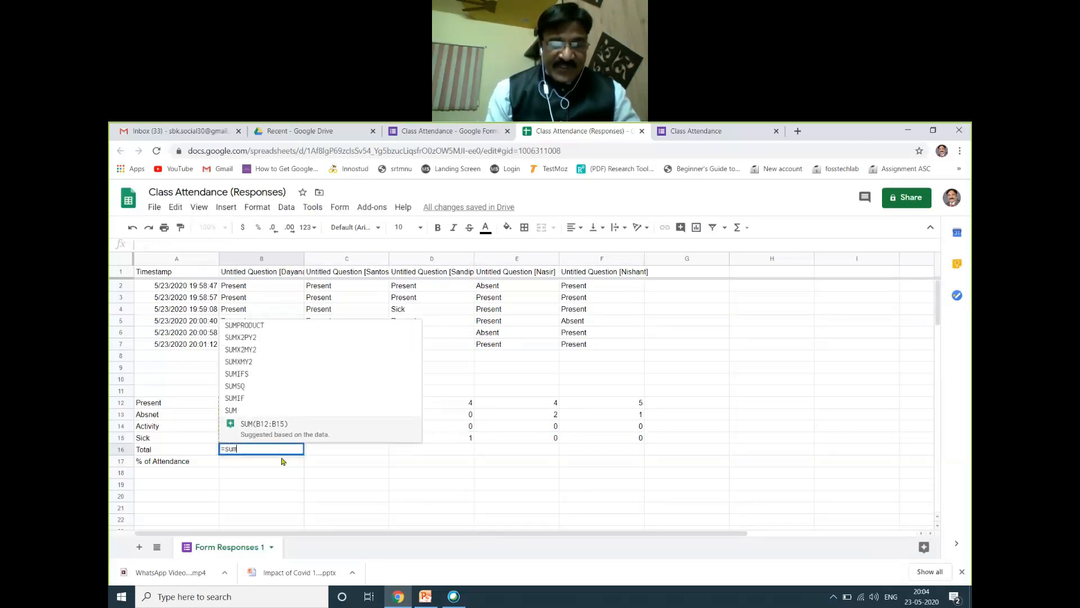
text((b12:)
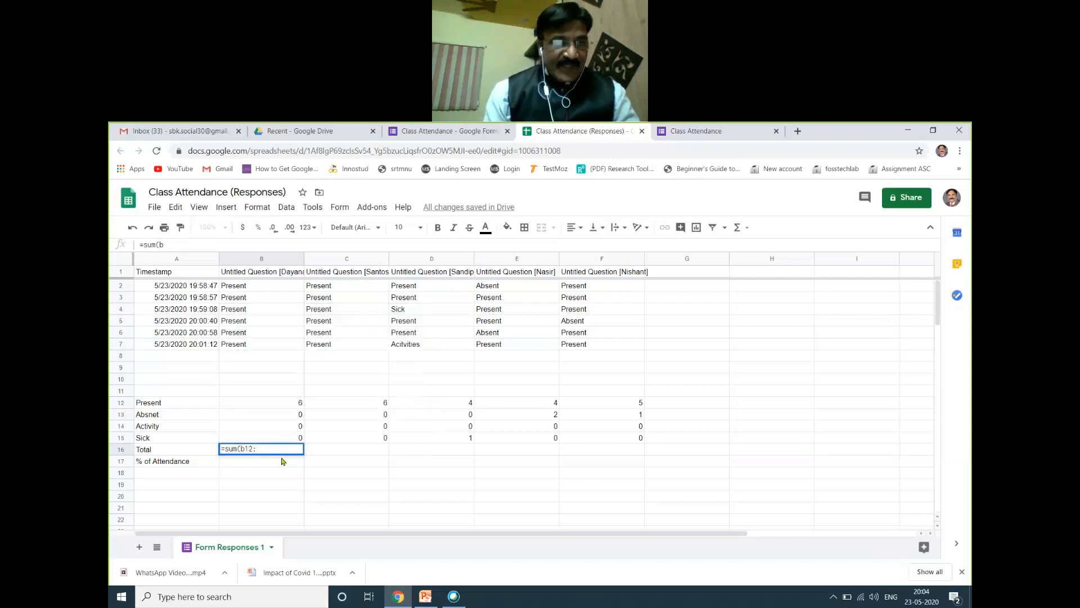
text(b15))
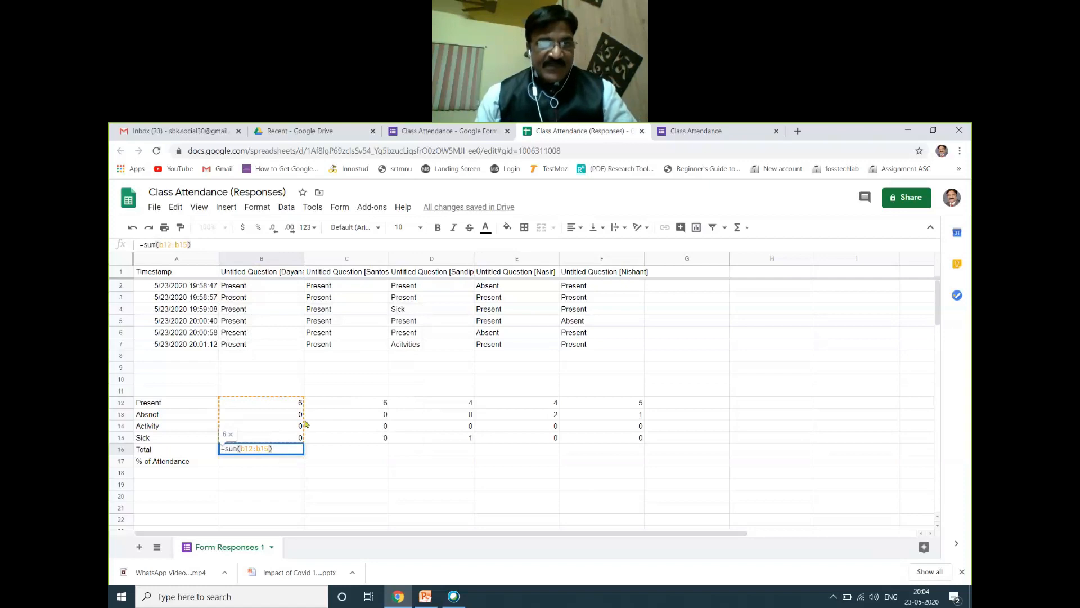
key(Return)
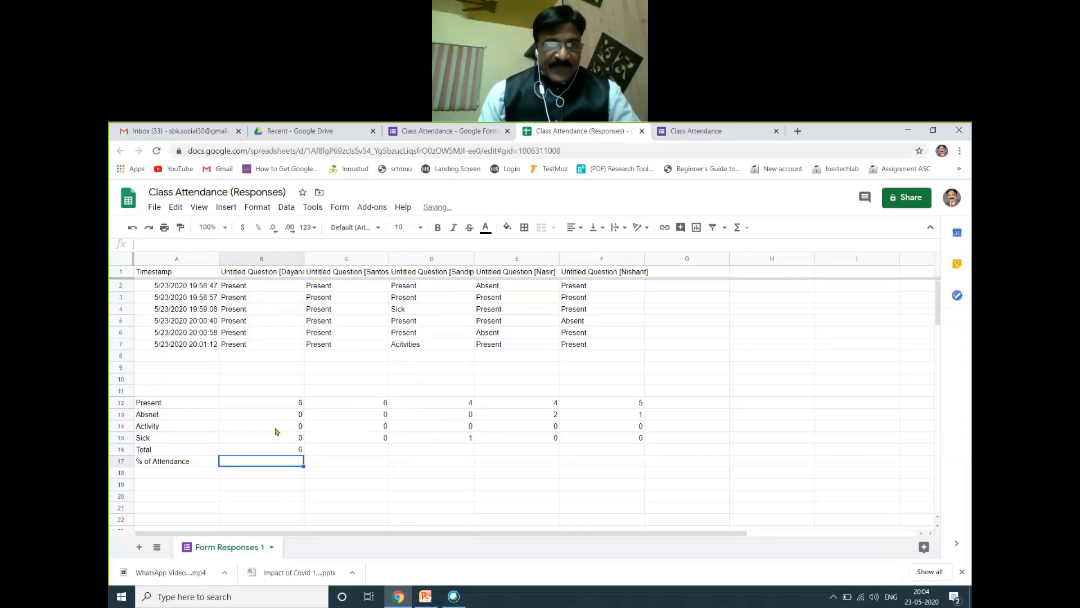
click(285, 452)
drag(303, 454, 595, 455)
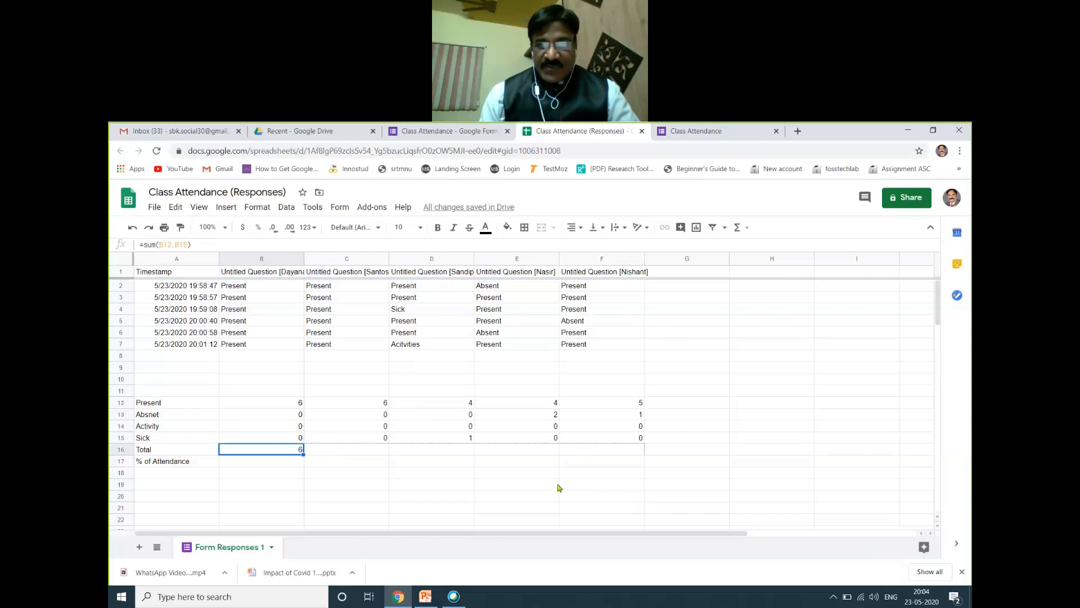
Step: Calculate the attendance percentage in B17 with =b12/b16*100 and fill the formula across to F17
click(260, 463)
text(=)
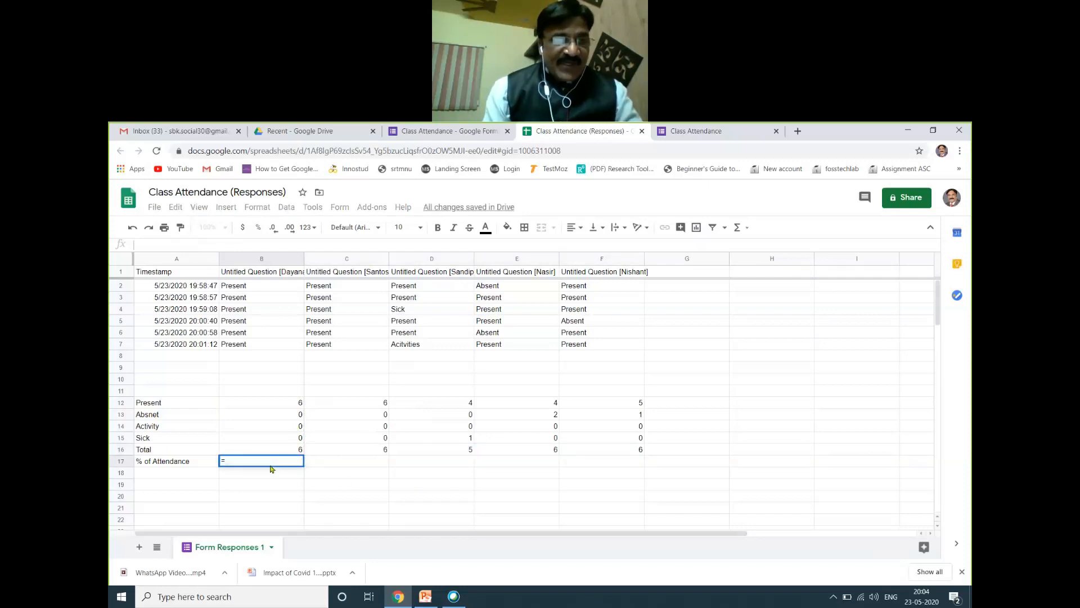
text(b12/b)
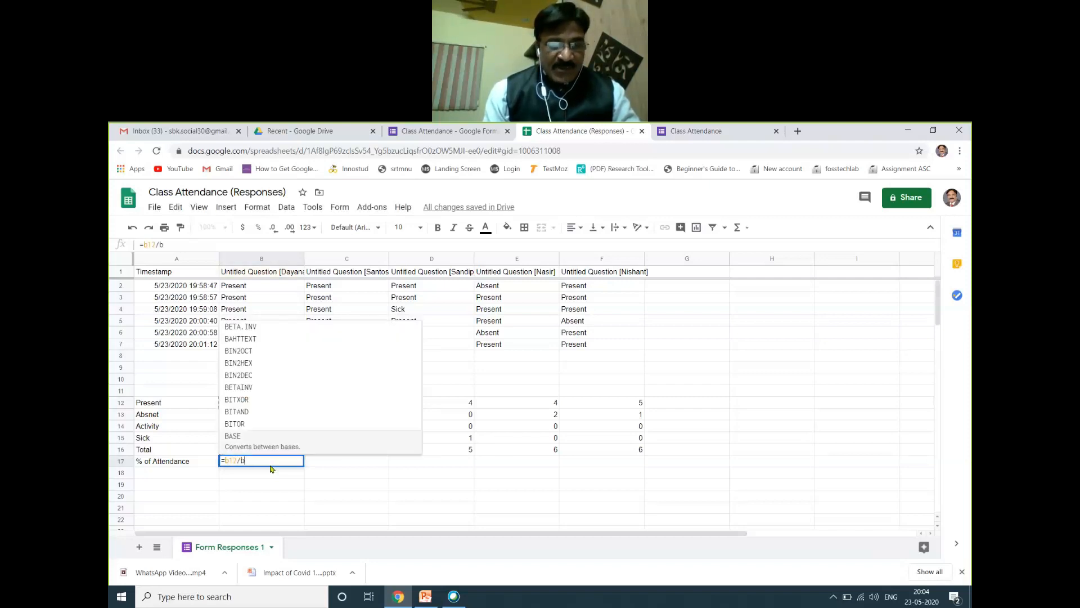
text(16*100)
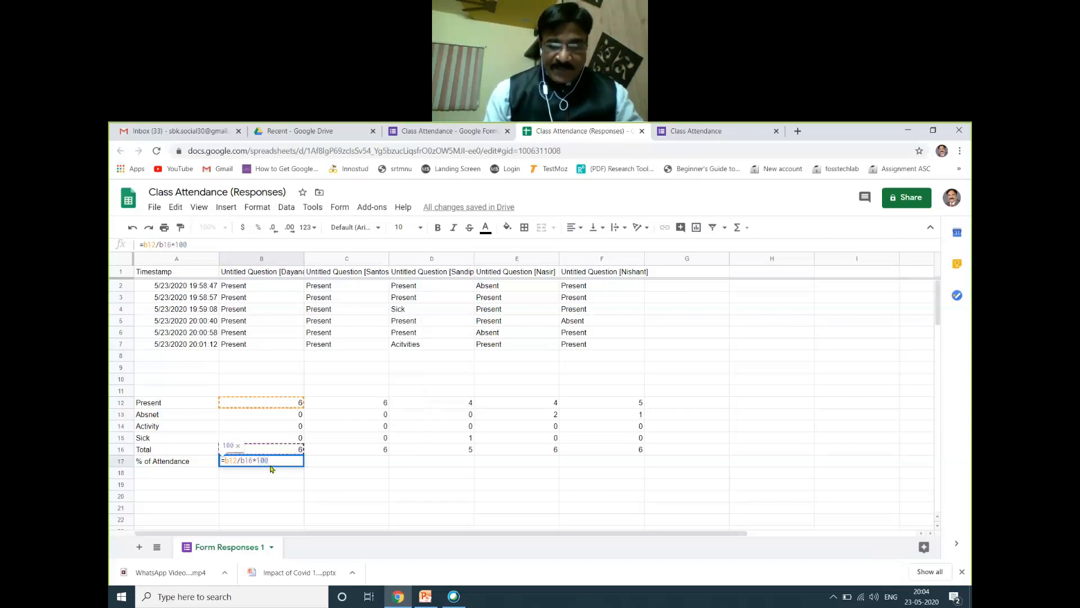
key(Return)
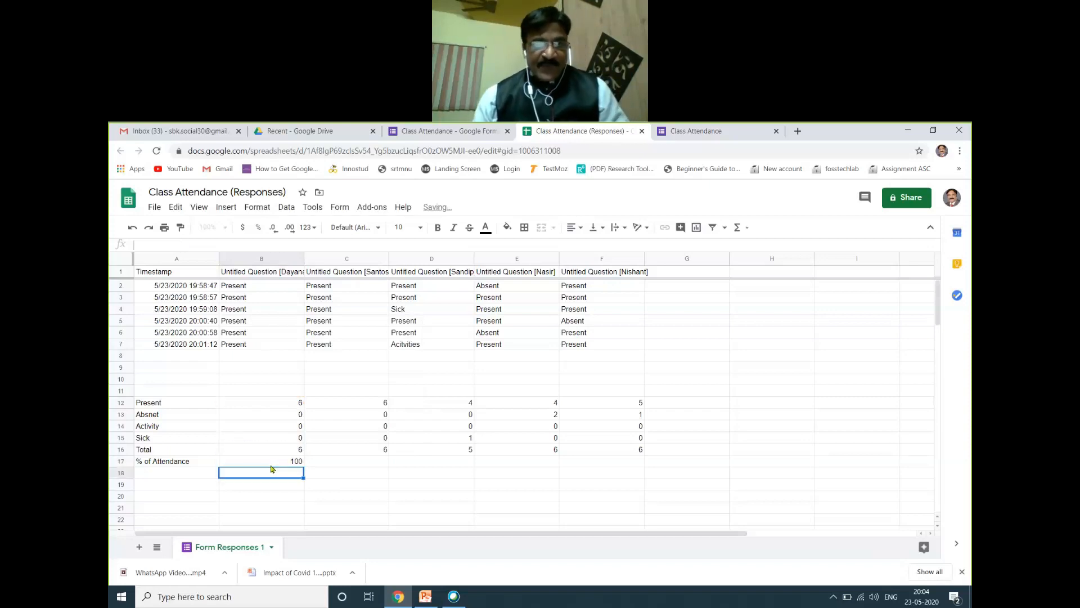
click(301, 464)
drag(304, 467, 613, 466)
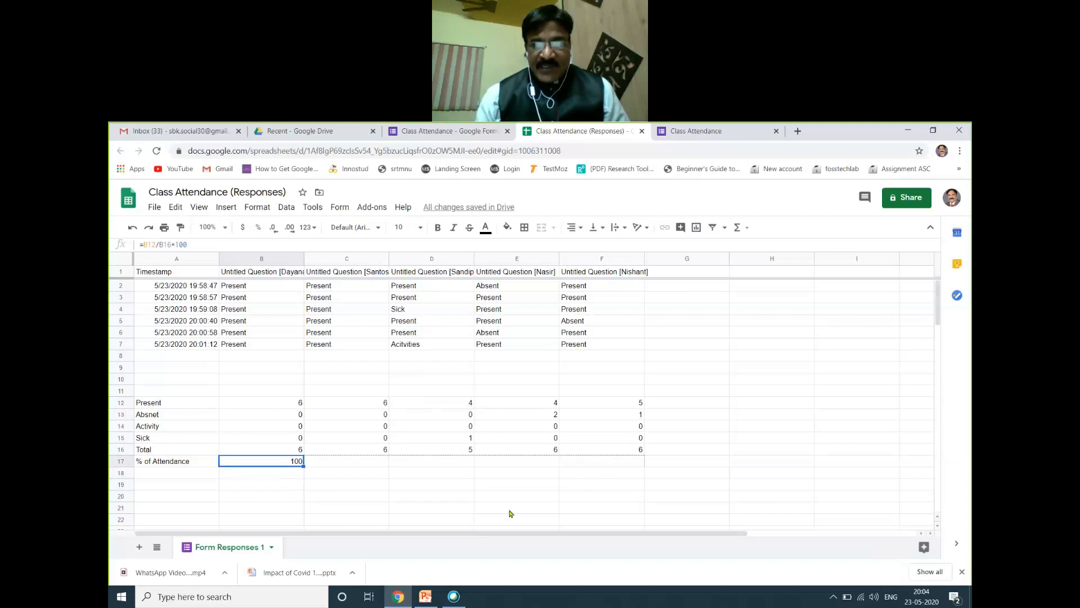
click(461, 509)
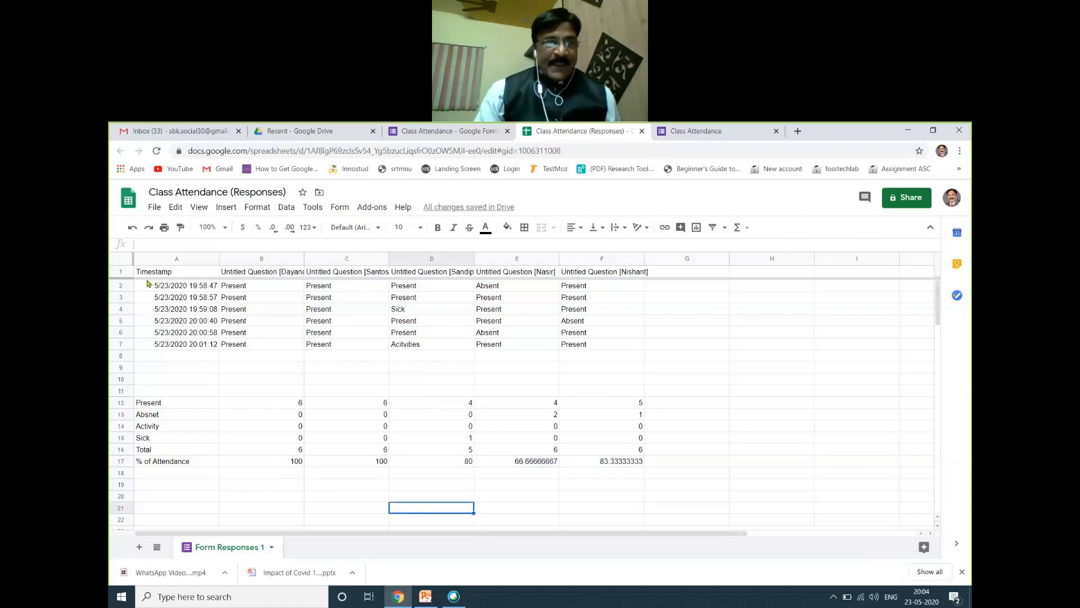
Step: Apply all borders to the range A1:F18 and centre its contents horizontally
drag(146, 276, 629, 475)
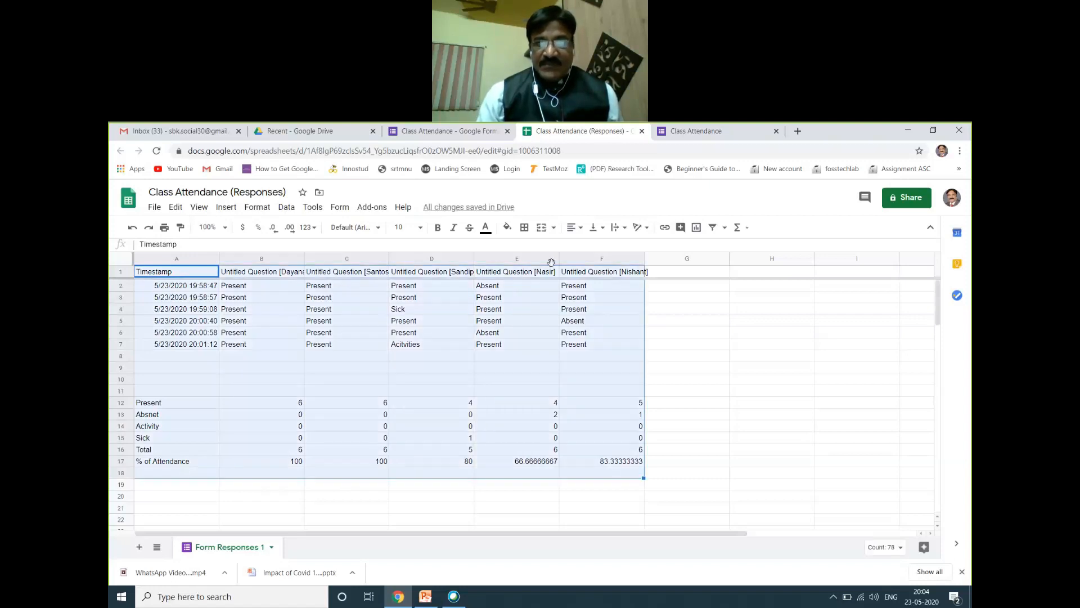
click(524, 227)
click(530, 250)
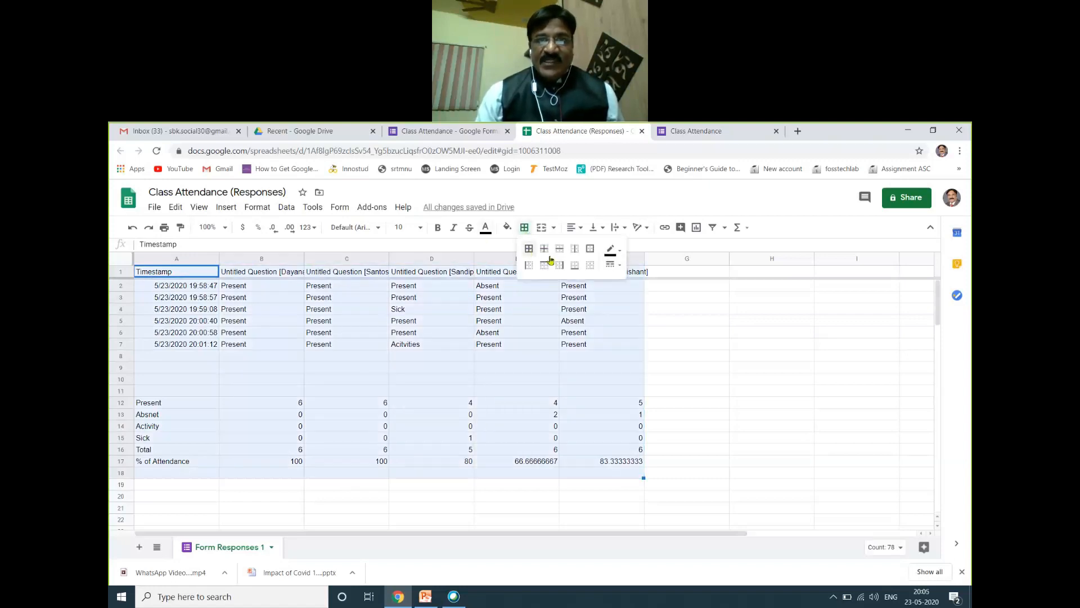
click(581, 230)
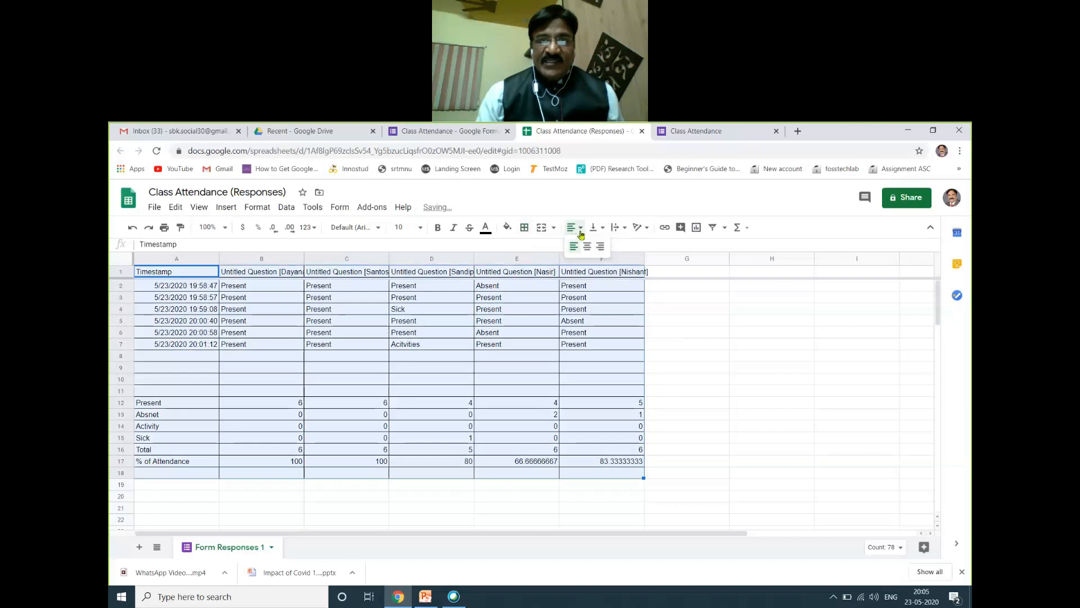
click(588, 250)
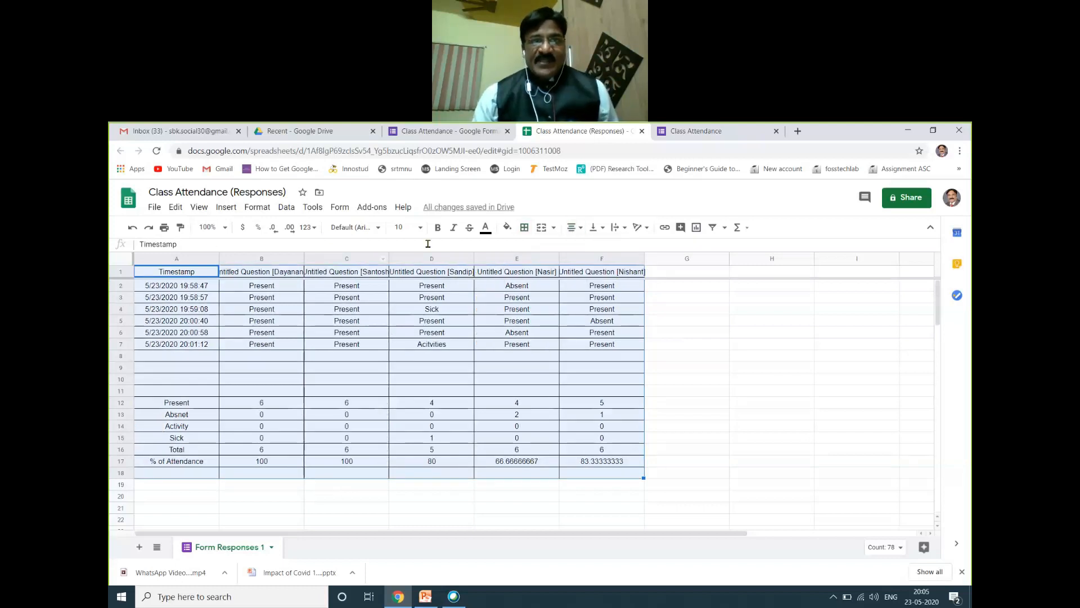
Step: Make the text in A1:F18 bold and set its font size to 11
click(438, 228)
click(420, 228)
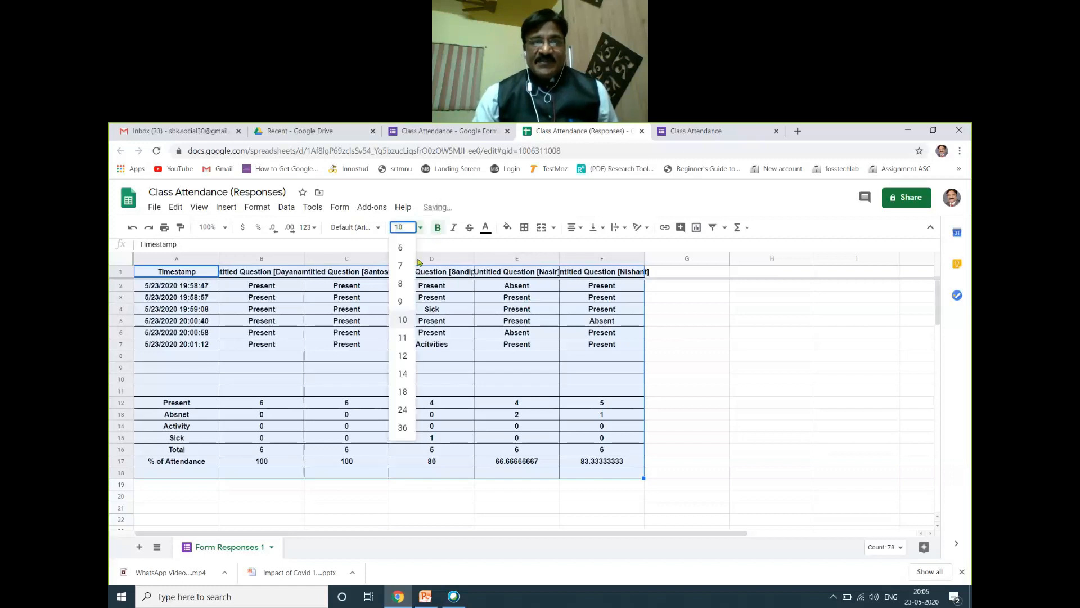
click(405, 340)
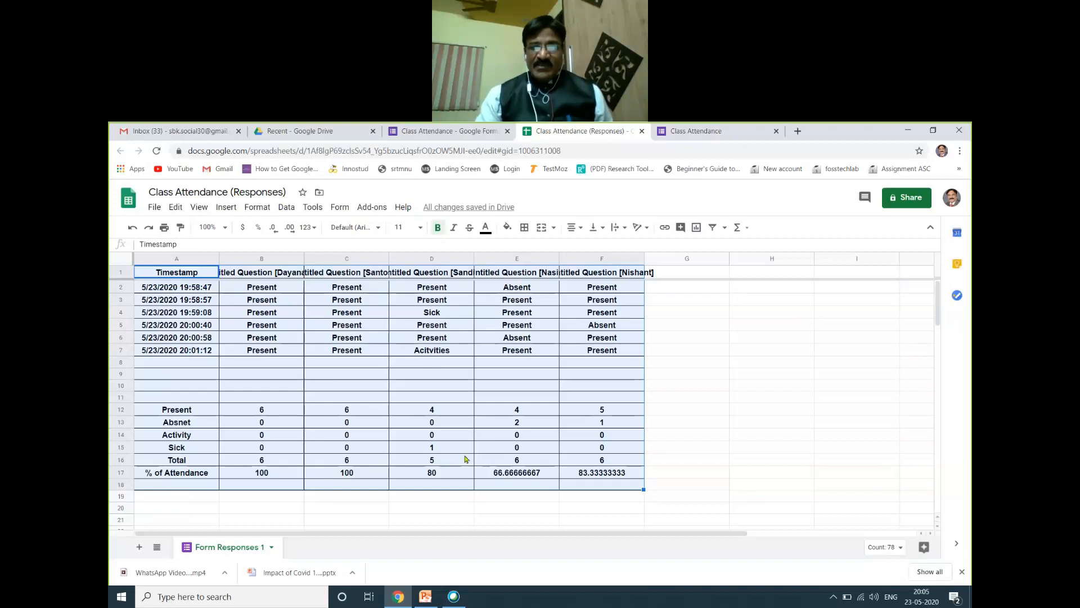
Step: Compare the response summary chart in Google Forms with the attendance table in the linked spreadsheet
click(428, 136)
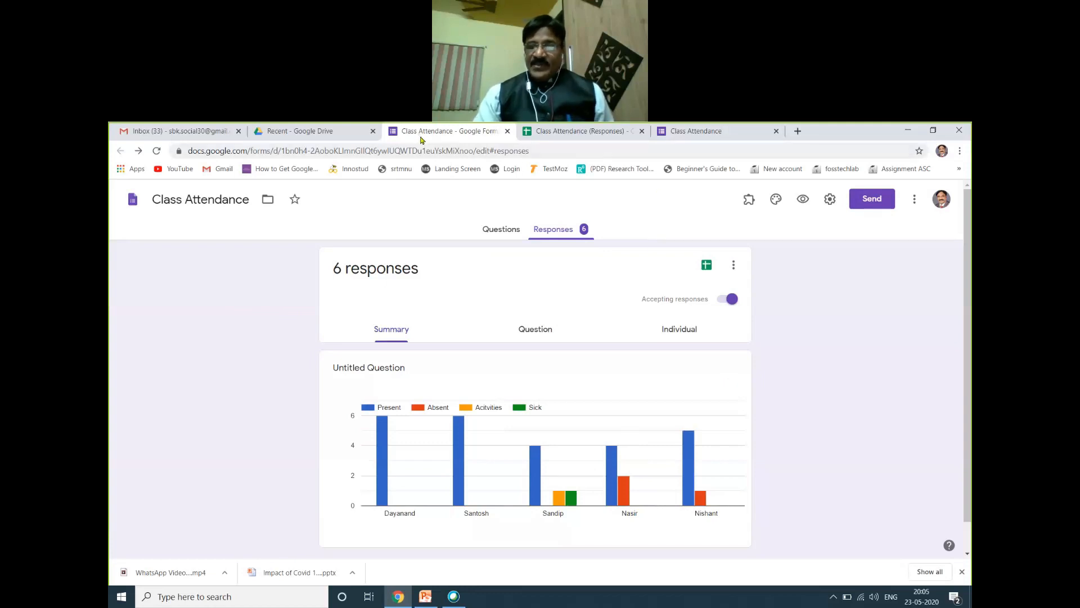
key(ctrl+Tab)
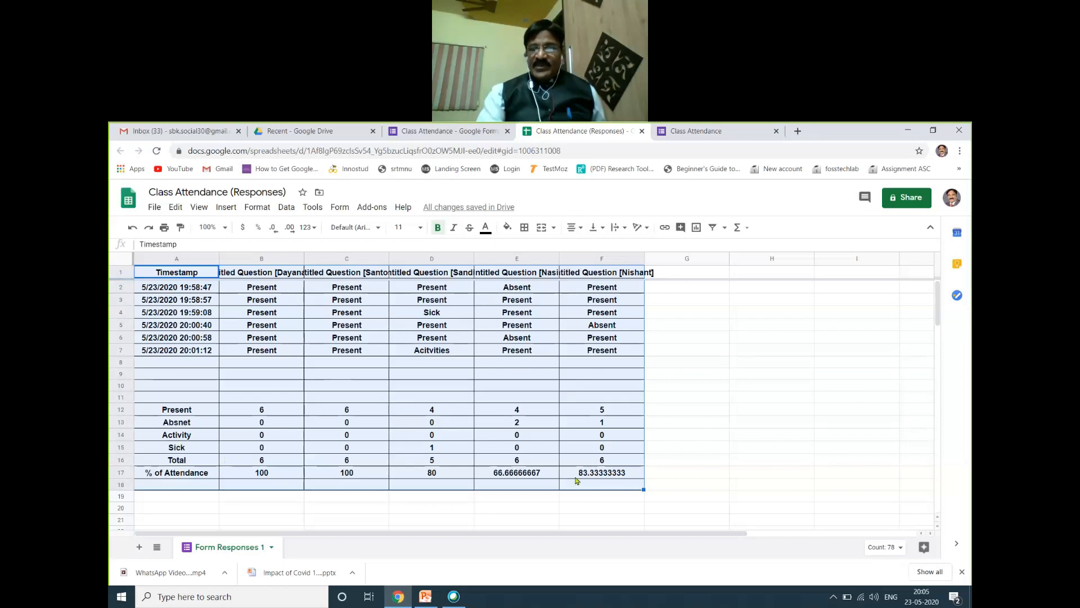
click(432, 132)
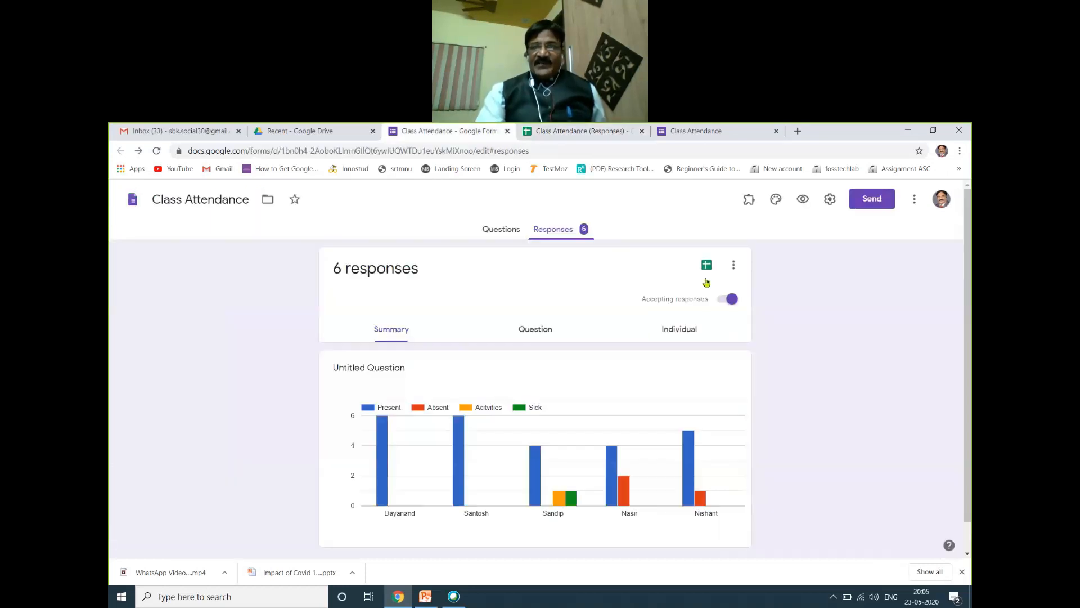
Step: Change the title of the form's multiple choice grid question to B.Sc. I
click(500, 229)
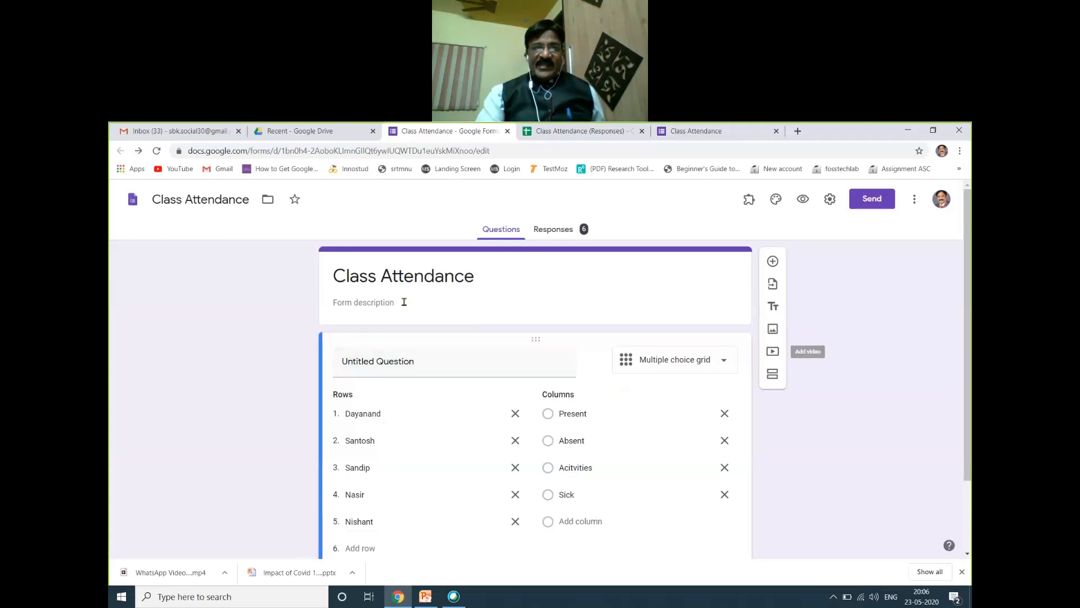
click(403, 360)
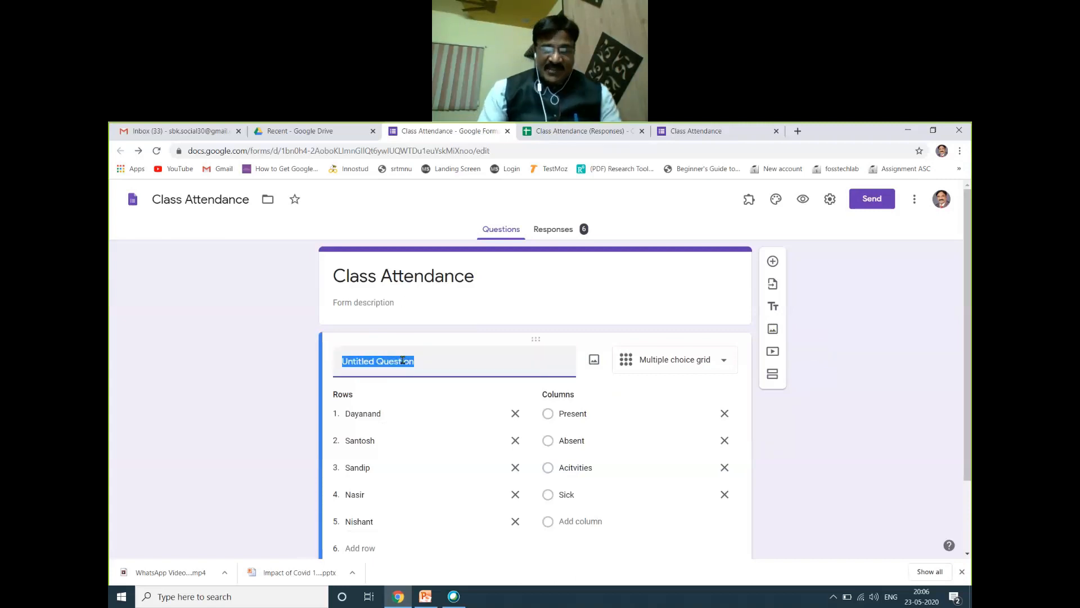
text(B.Sc. I)
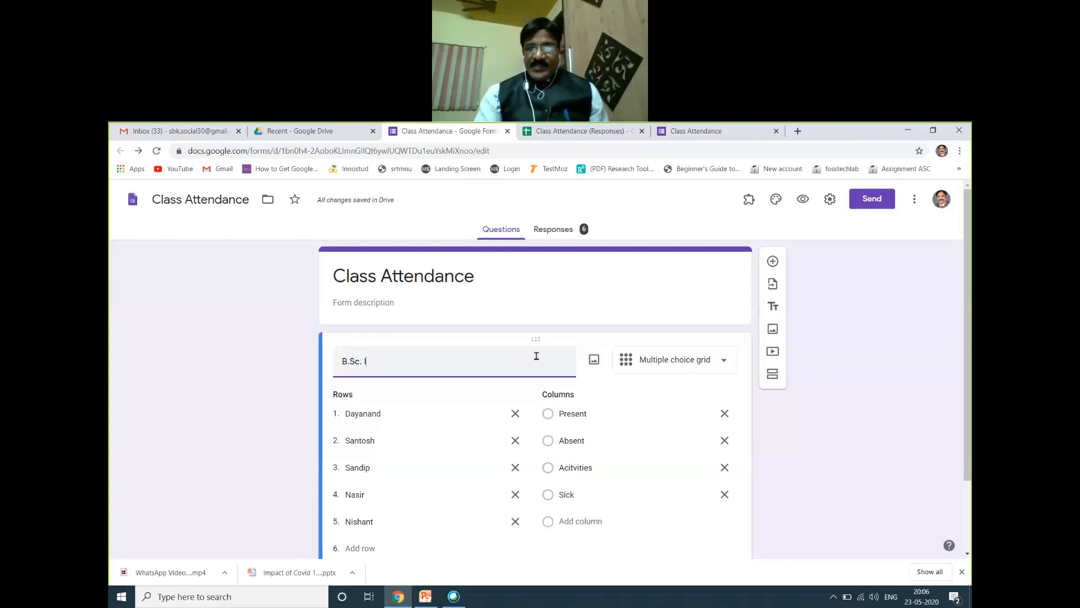
Step: Duplicate the B.Sc. I attendance grid question and title the copy B.Sc. II
scroll(546, 360, down, 2)
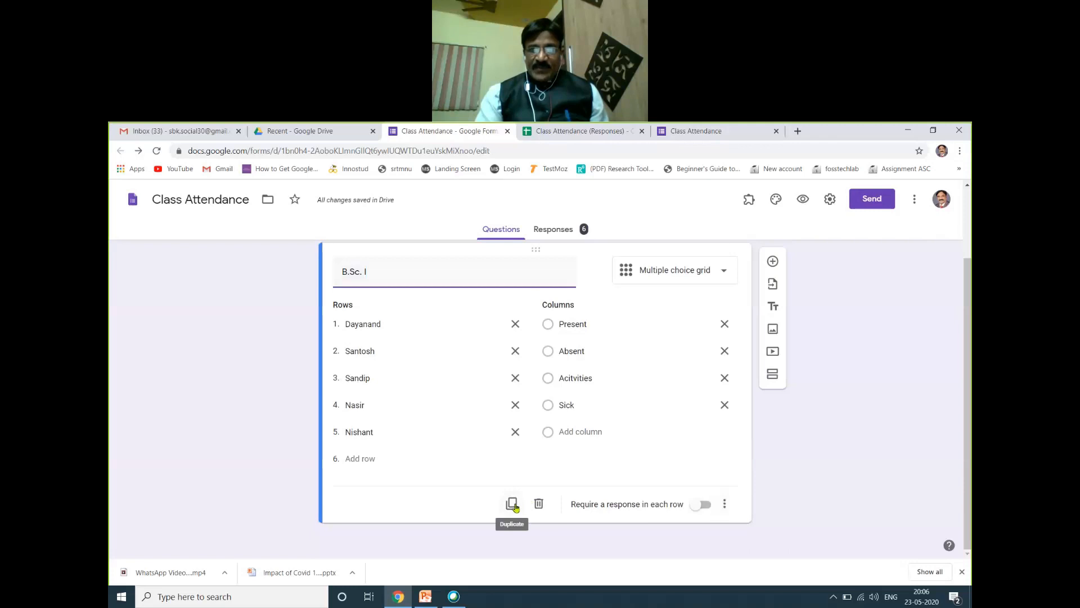
click(513, 505)
click(380, 497)
text(II)
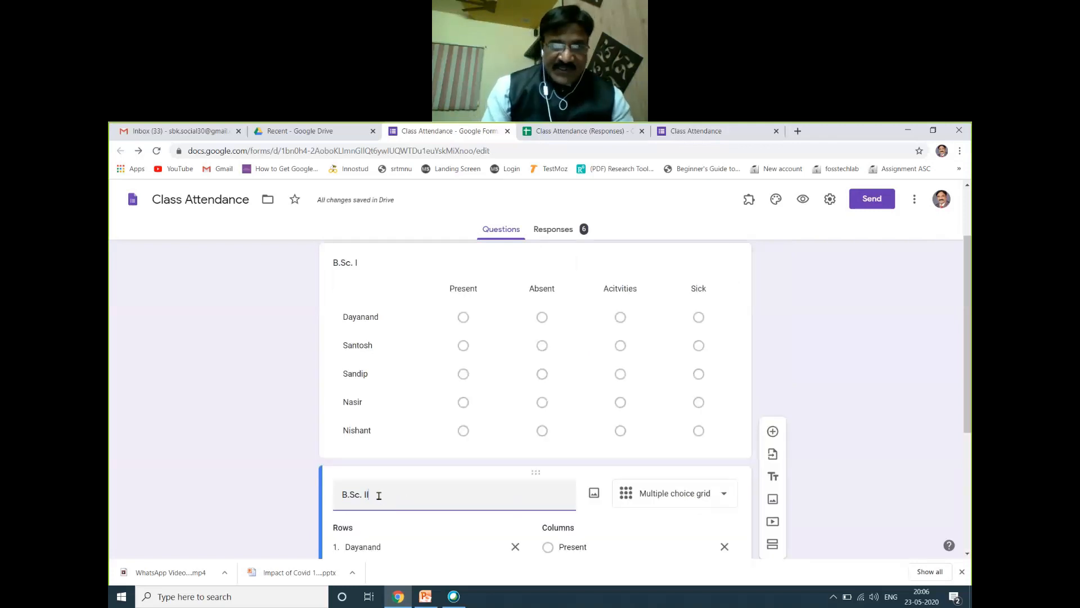
Step: Replace the five row labels of the B.Sc. II attendance grid with the first names of the second class's students
scroll(375, 506, down, 2)
double_click(364, 435)
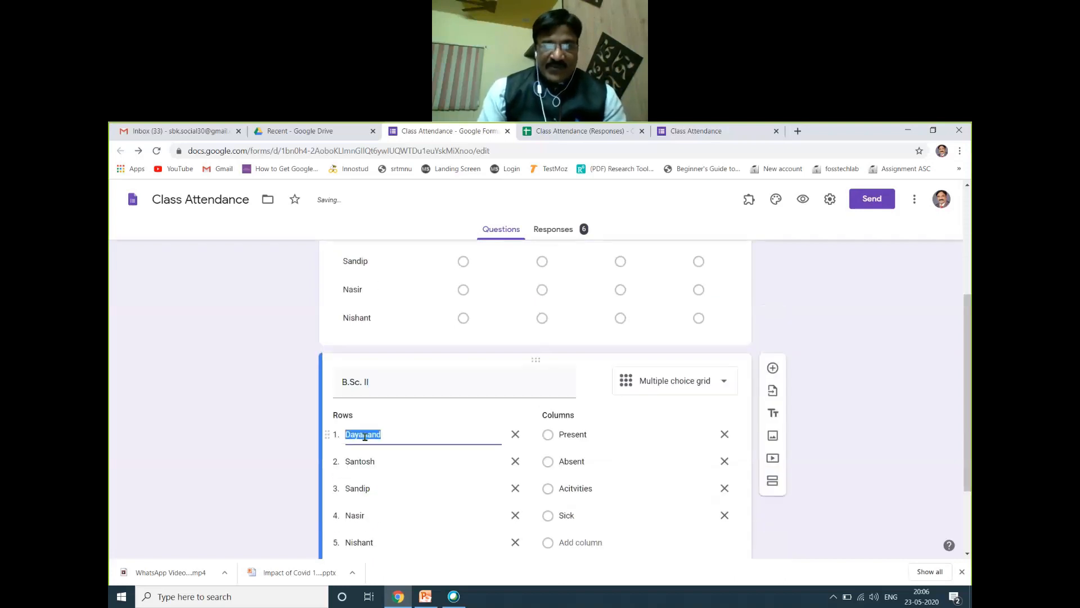
text(Pravin)
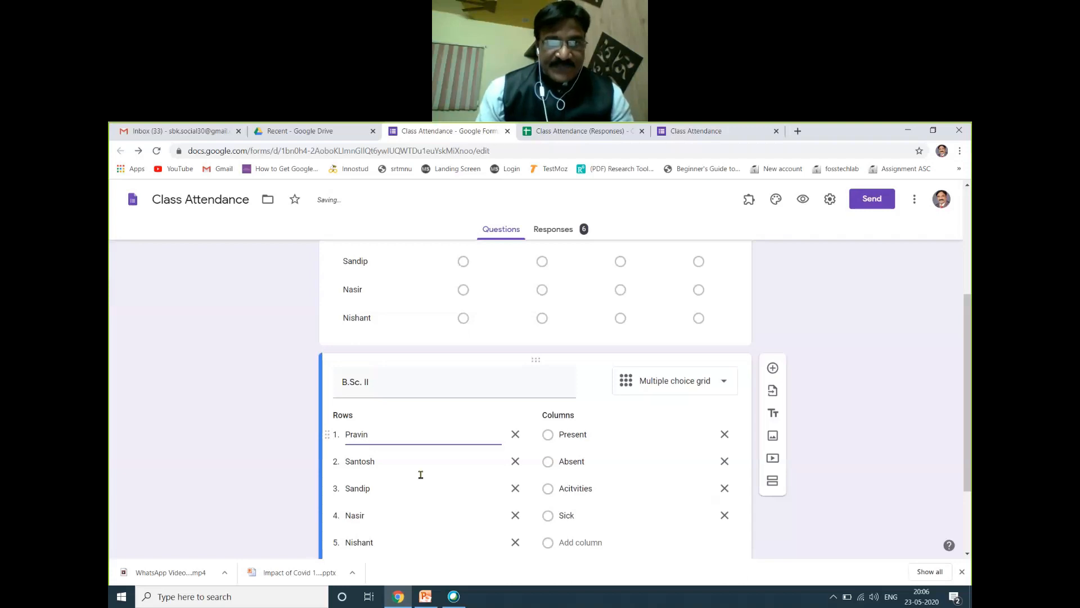
double_click(369, 461)
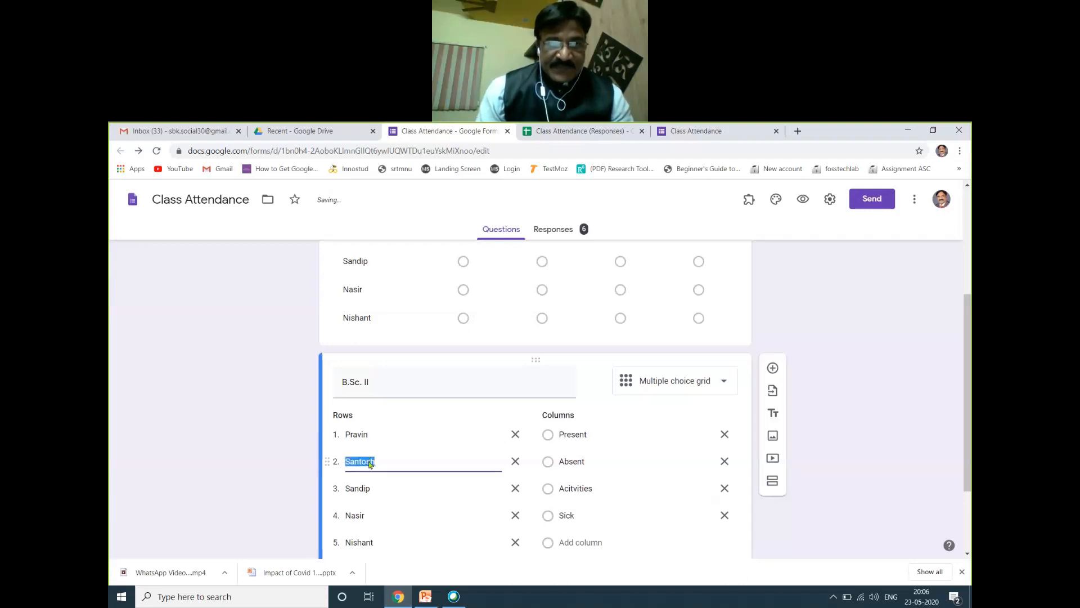
text(Renu)
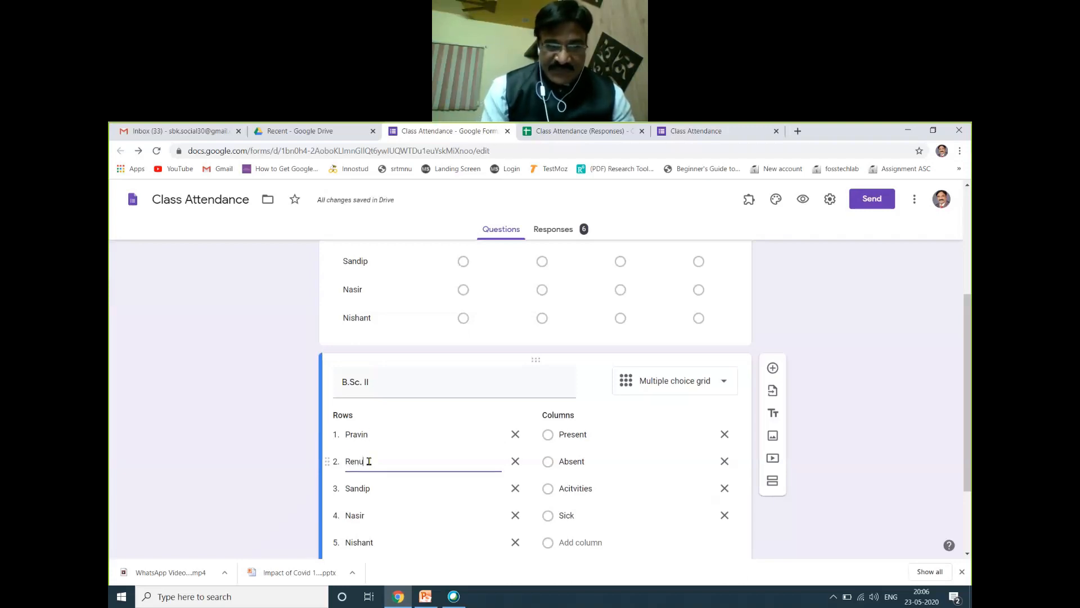
double_click(365, 488)
text(Teju)
double_click(366, 516)
text(Neha)
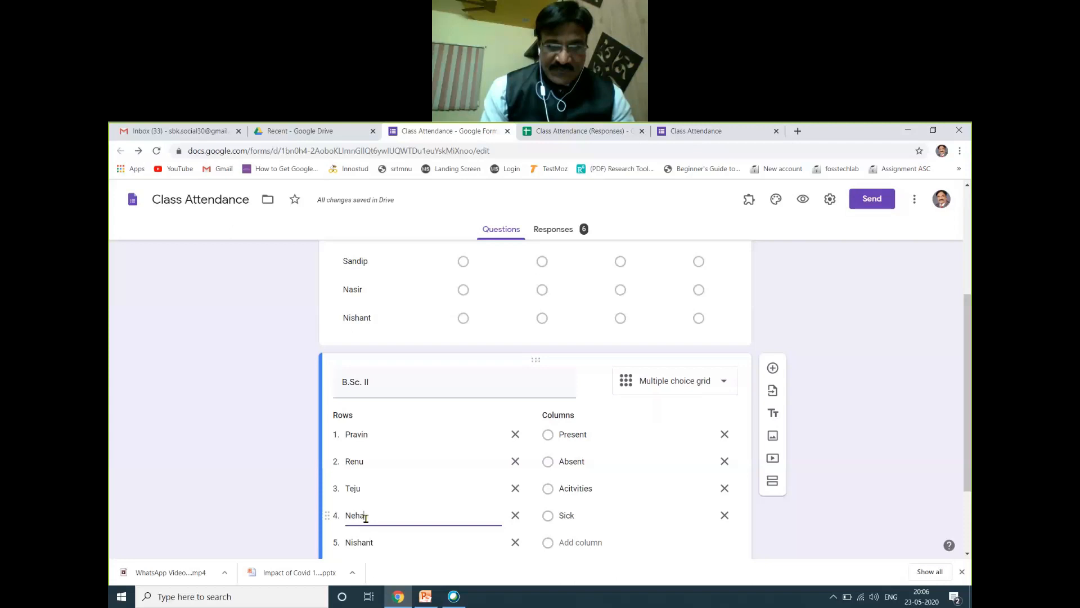
double_click(362, 543)
text(Dee)
text(ps)
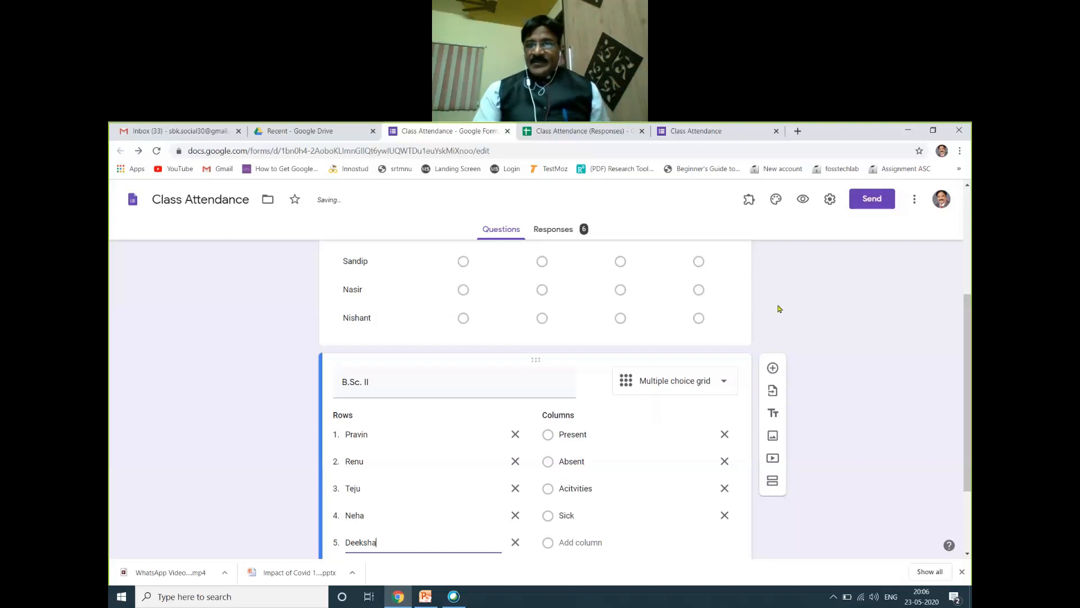
Step: Add a new section directly after the Class Attendance form header and title it B.Sc. I
scroll(779, 312, up, 3)
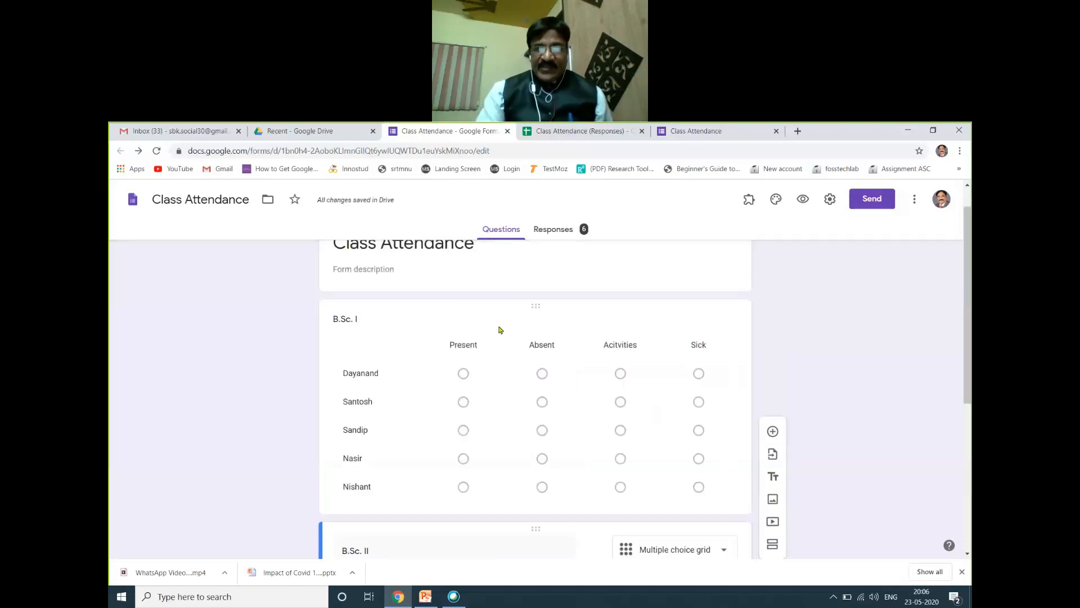
click(404, 267)
click(773, 375)
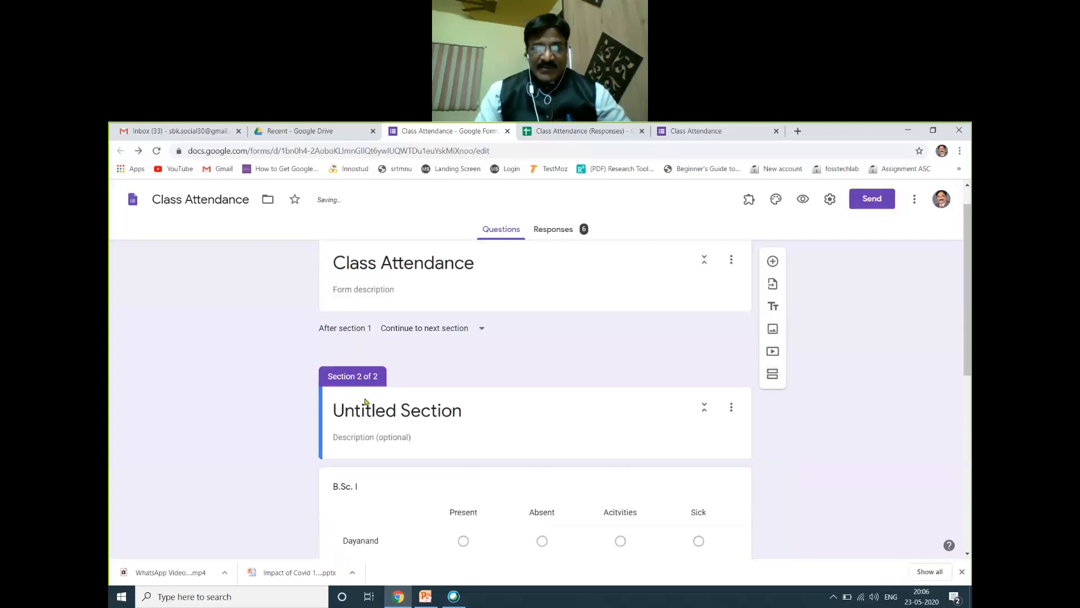
click(366, 404)
text(B.Sc. I)
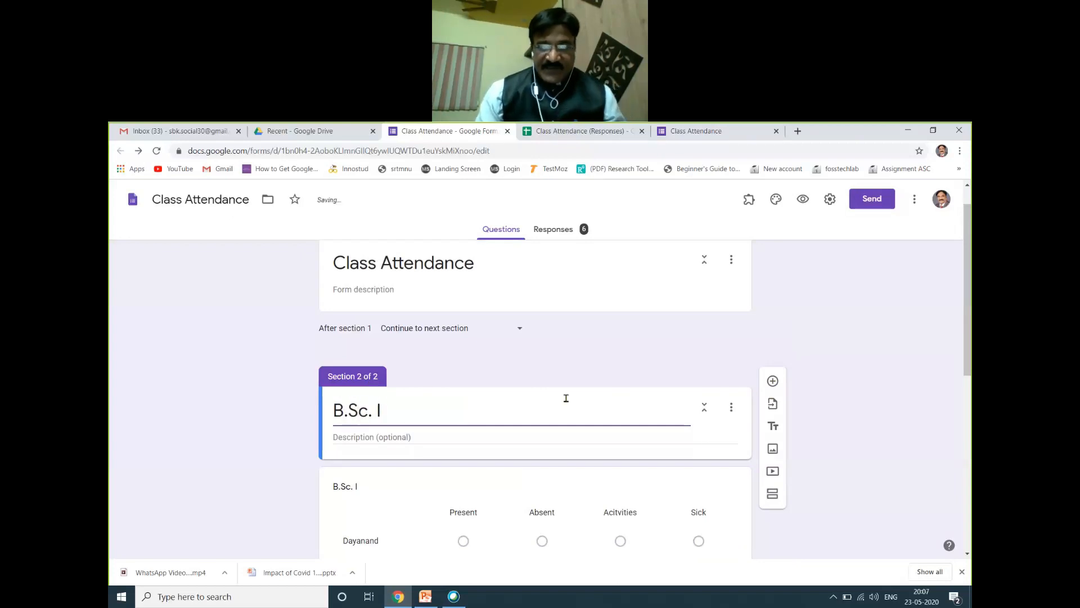
Step: Add another section between the B.Sc. I and B.Sc. II attendance grids and title it B.Sc. II
scroll(668, 422, down, 5)
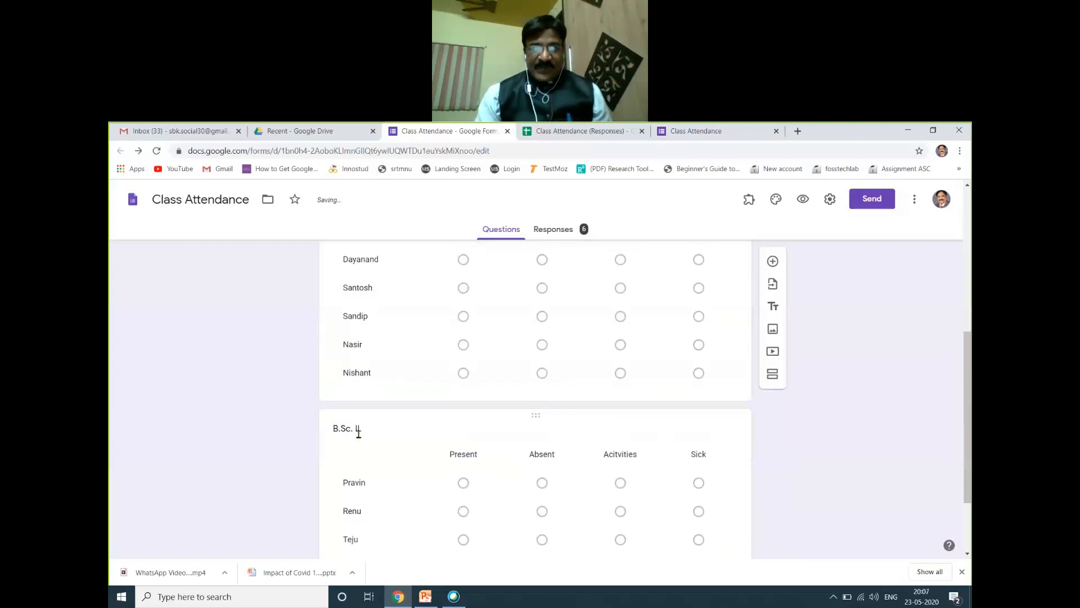
click(355, 438)
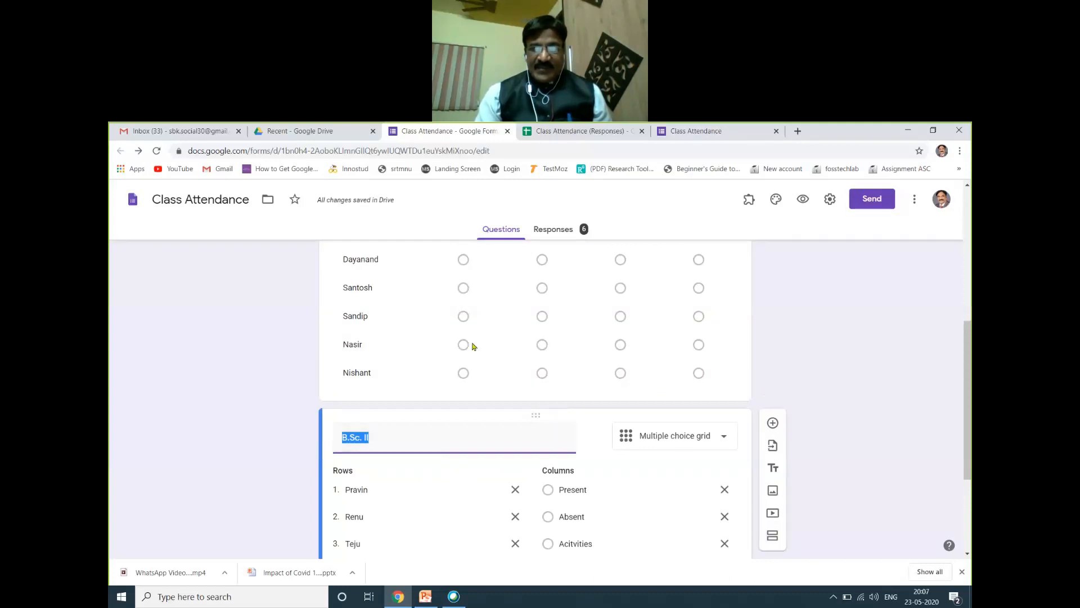
scroll(470, 345, up, 2)
click(434, 371)
click(773, 426)
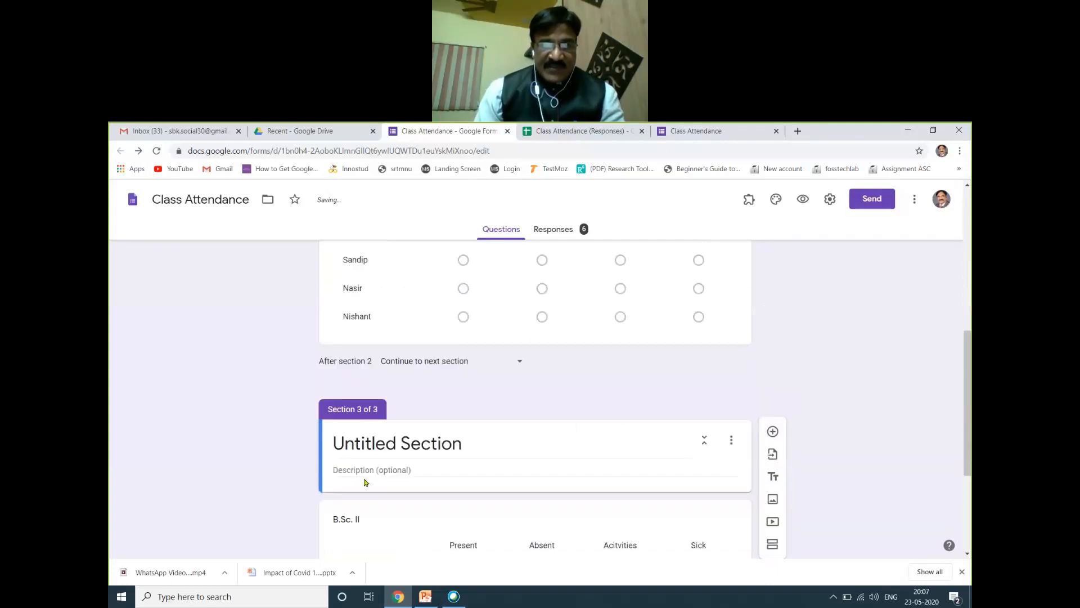
click(358, 445)
text(B.Sc. II)
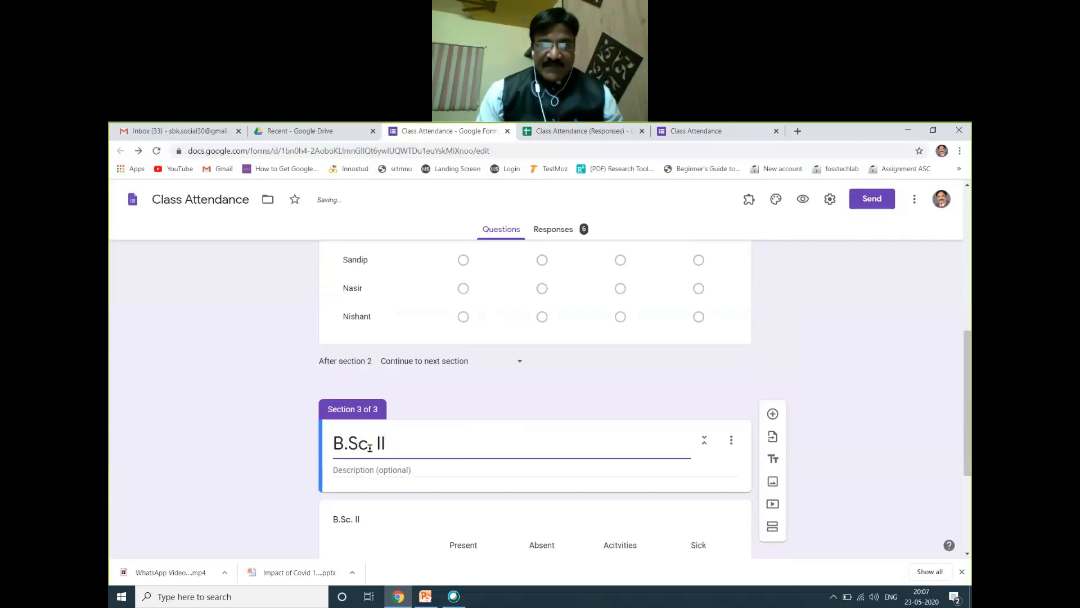
Step: Add a multiple choice question titled Class to section 1 with the options B.Sc. I and B.Sc. II
scroll(465, 416, up, 10)
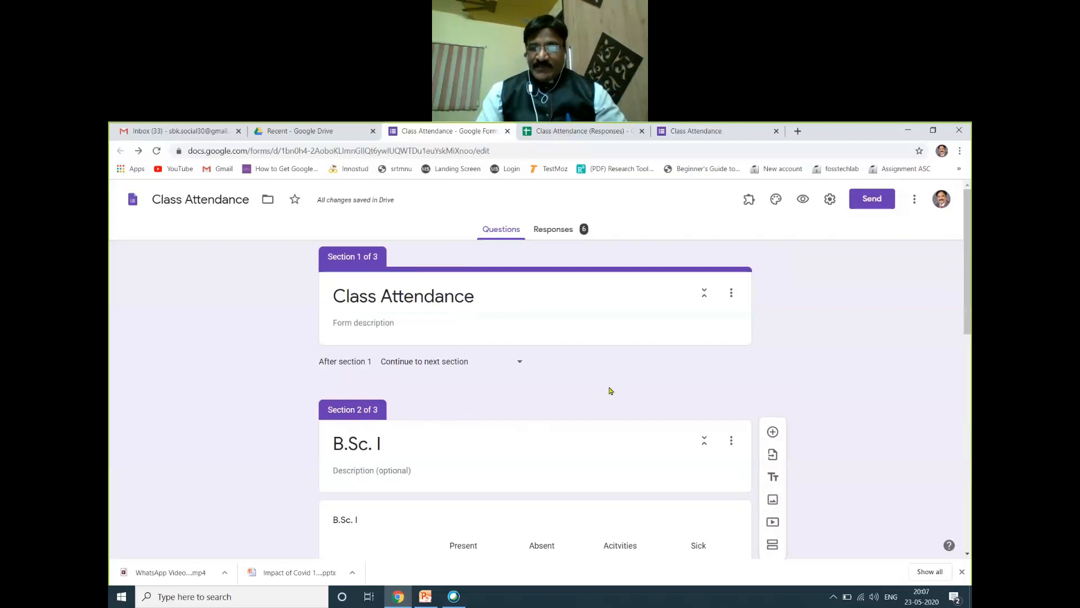
click(416, 323)
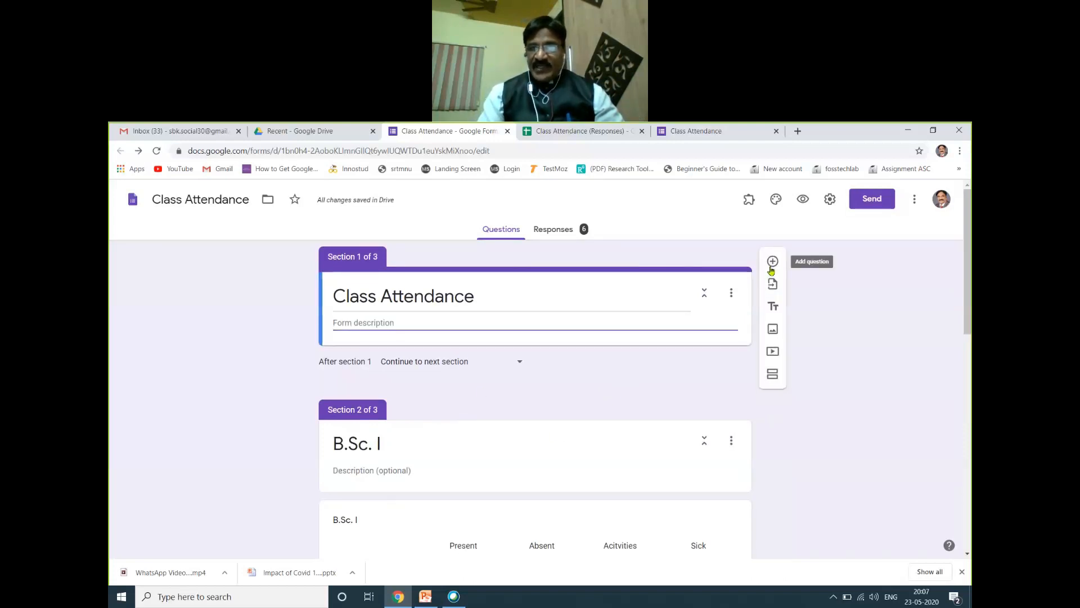
click(772, 269)
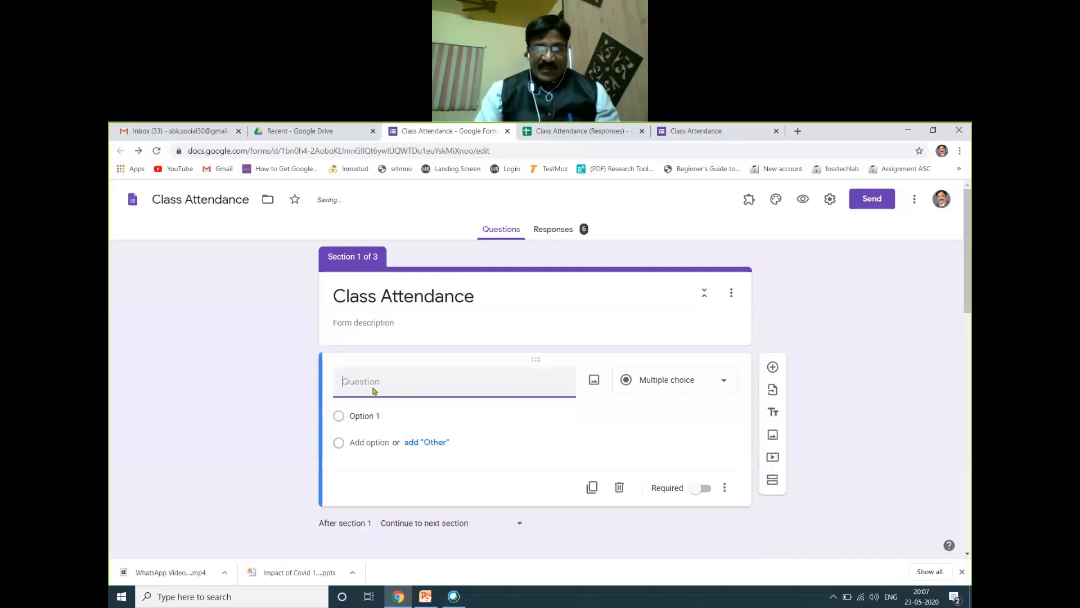
text(Class)
click(375, 417)
text(Bs)
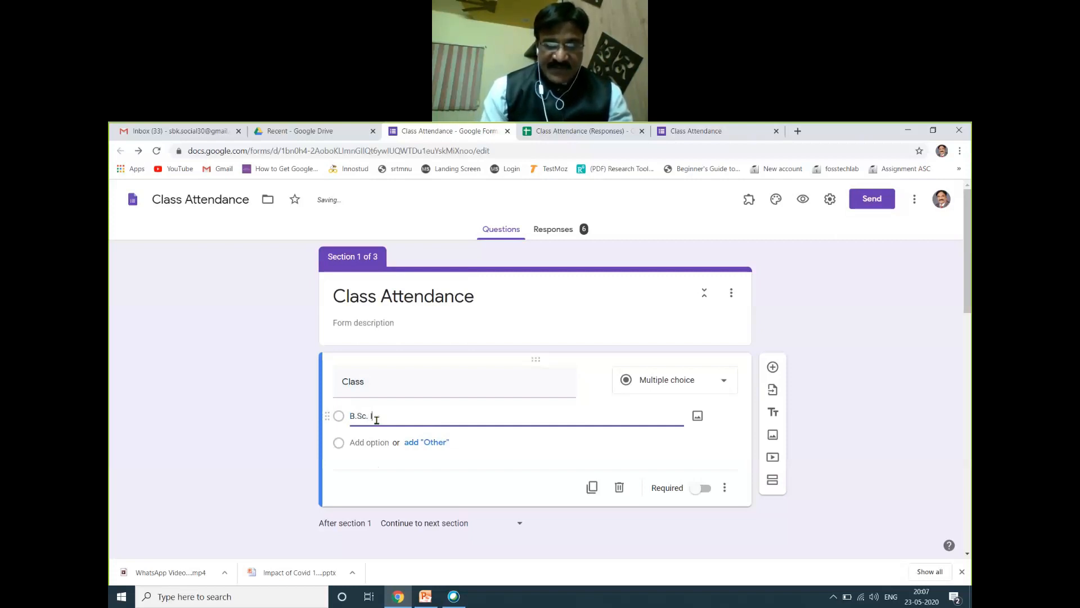
click(369, 442)
text(B.)
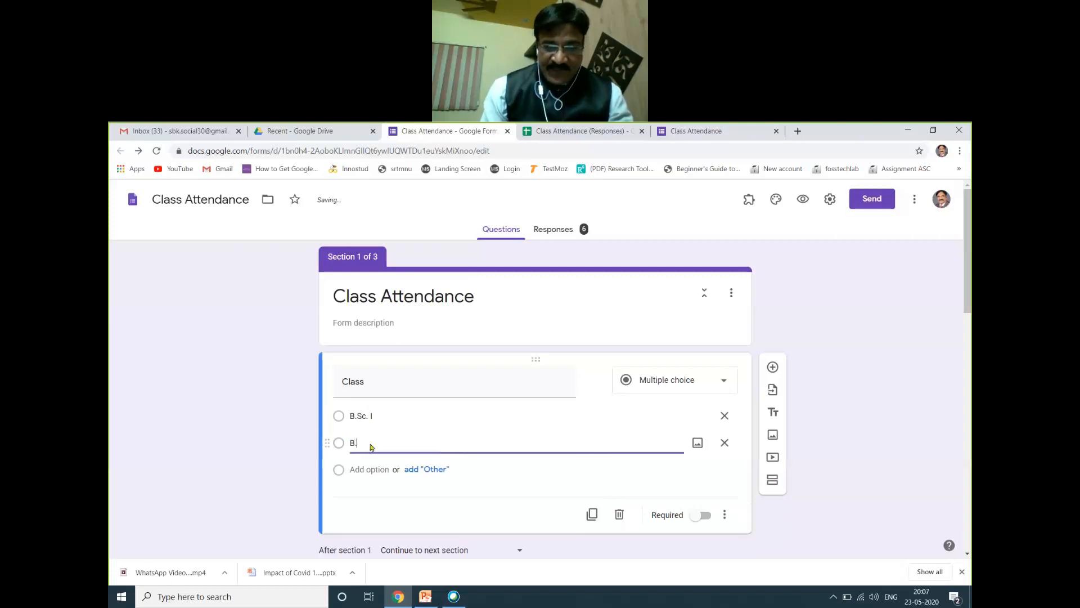
text(Sc. II)
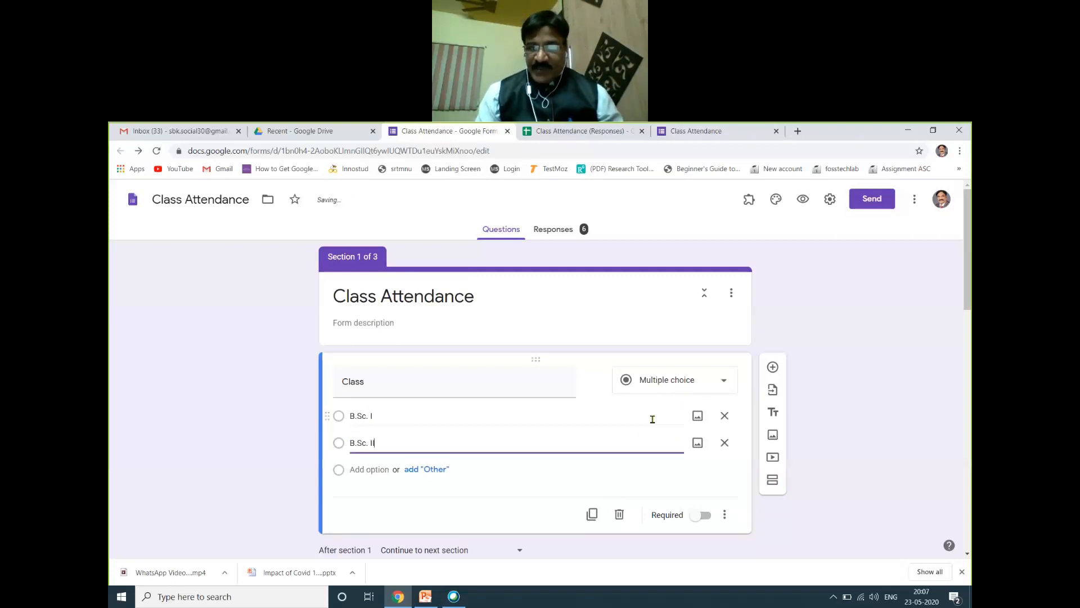
Step: Enable section branching by answer for the Class question, sending B.Sc. I to section 2 and B.Sc. II to section 3
click(724, 518)
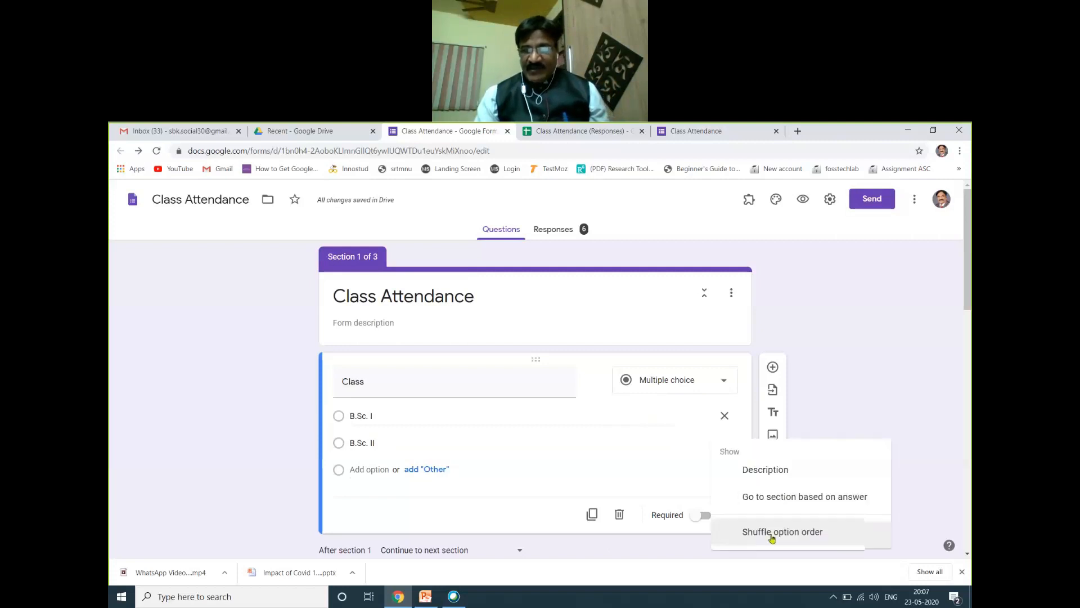
click(766, 504)
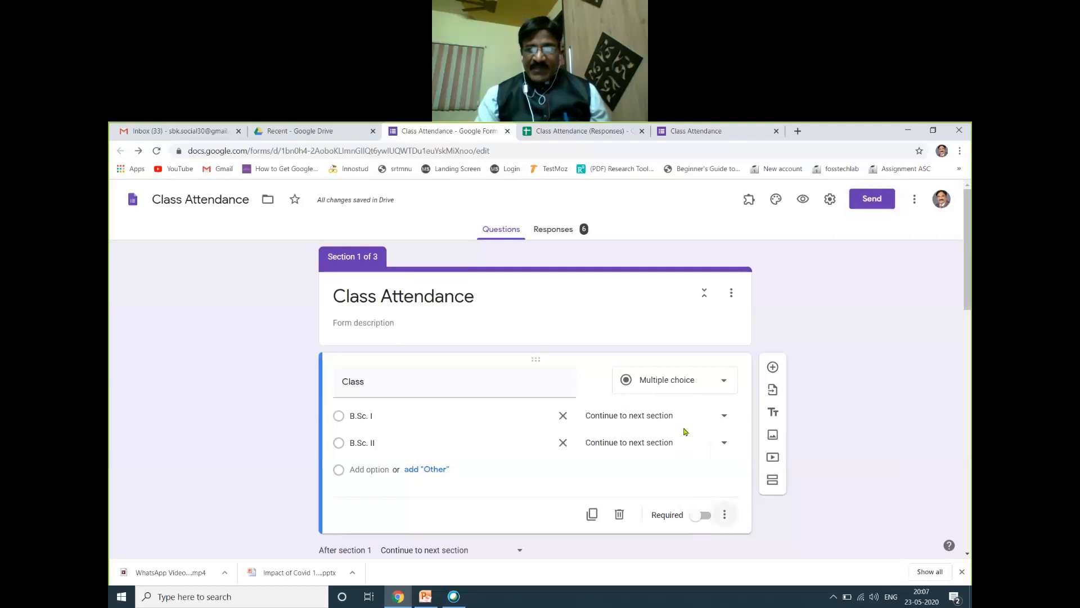
scroll(661, 436, down, 1)
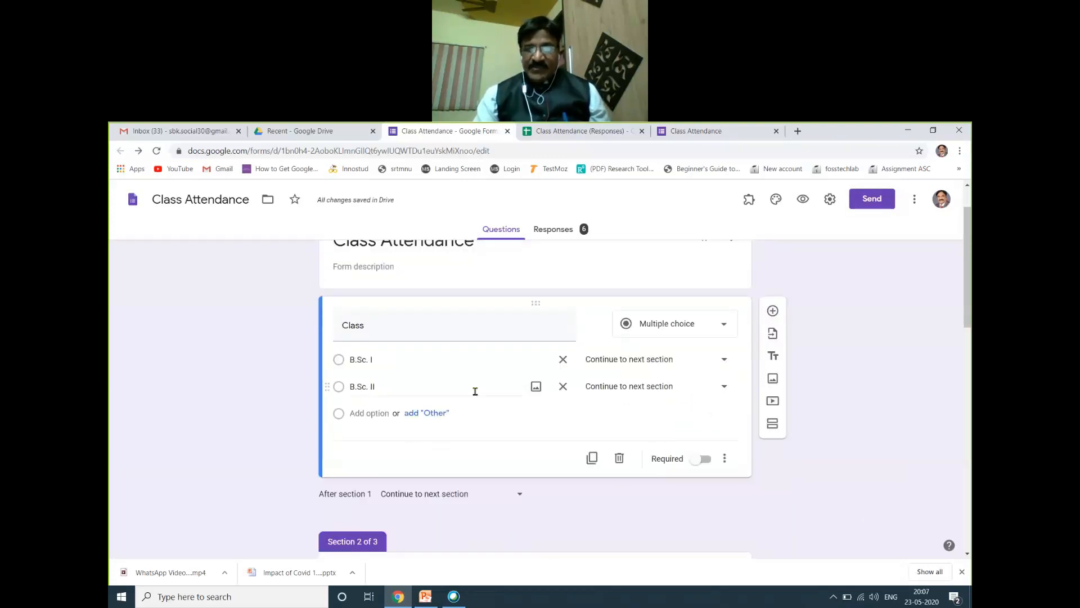
click(725, 362)
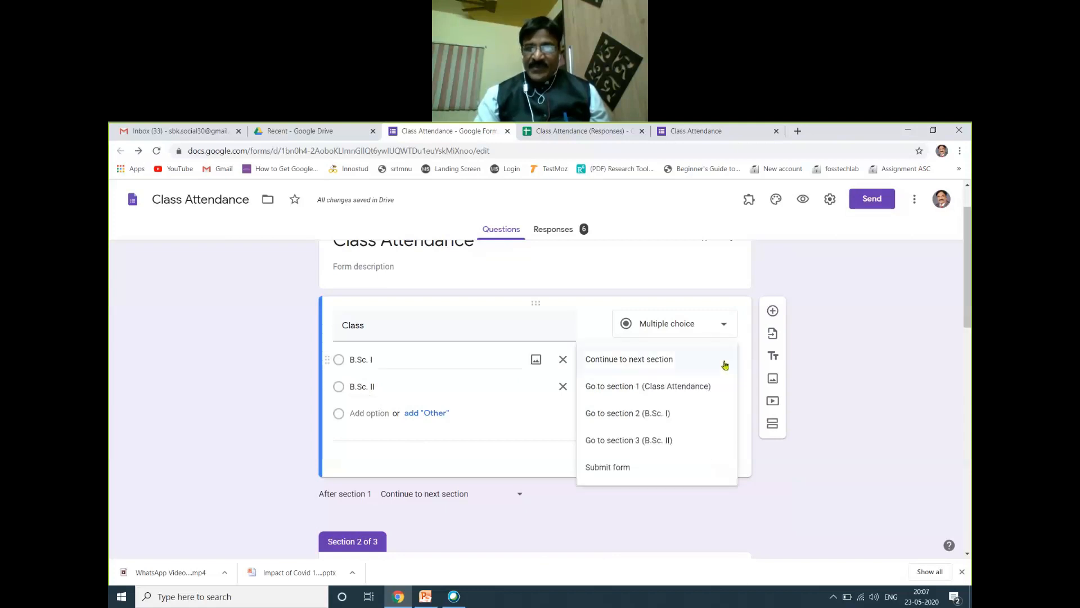
click(641, 419)
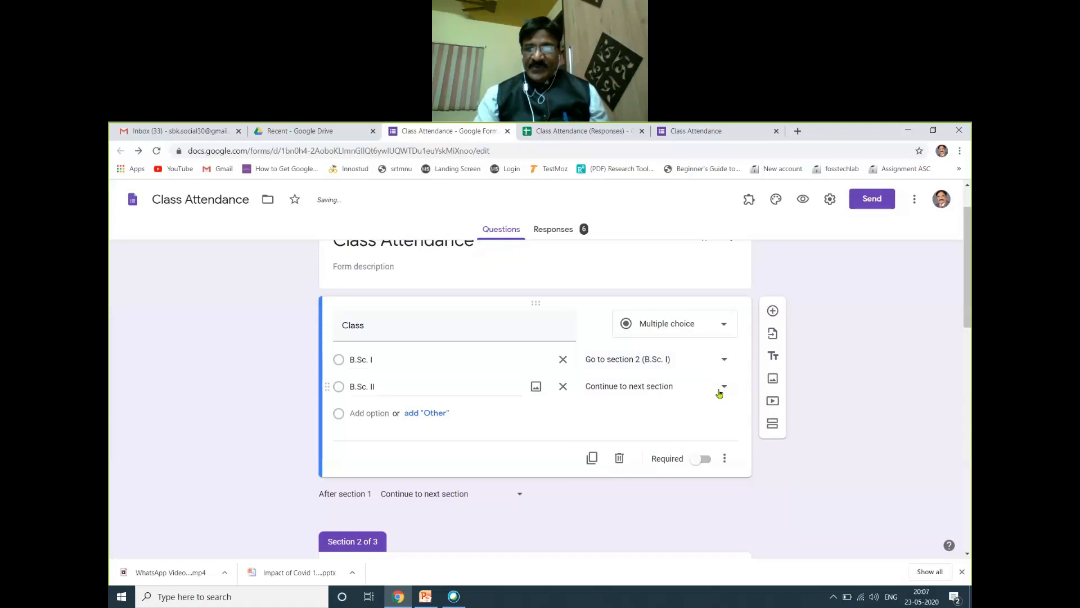
click(724, 388)
click(653, 467)
Step: Set the form to be submitted after section 2, the B.Sc. I attendance grid
scroll(708, 464, down, 6)
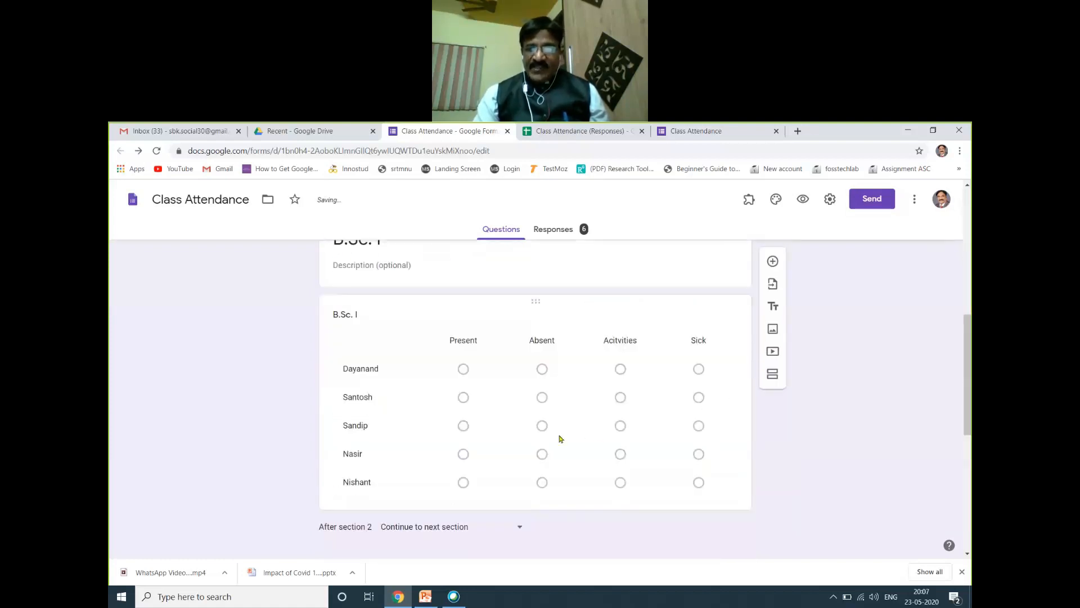
scroll(560, 449, down, 3)
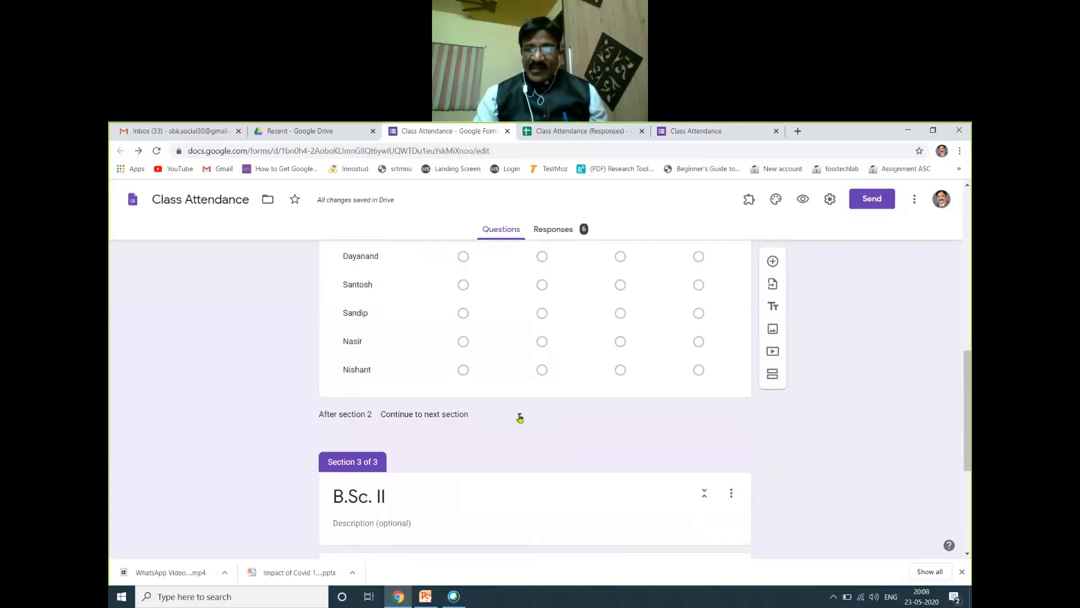
click(521, 415)
click(419, 527)
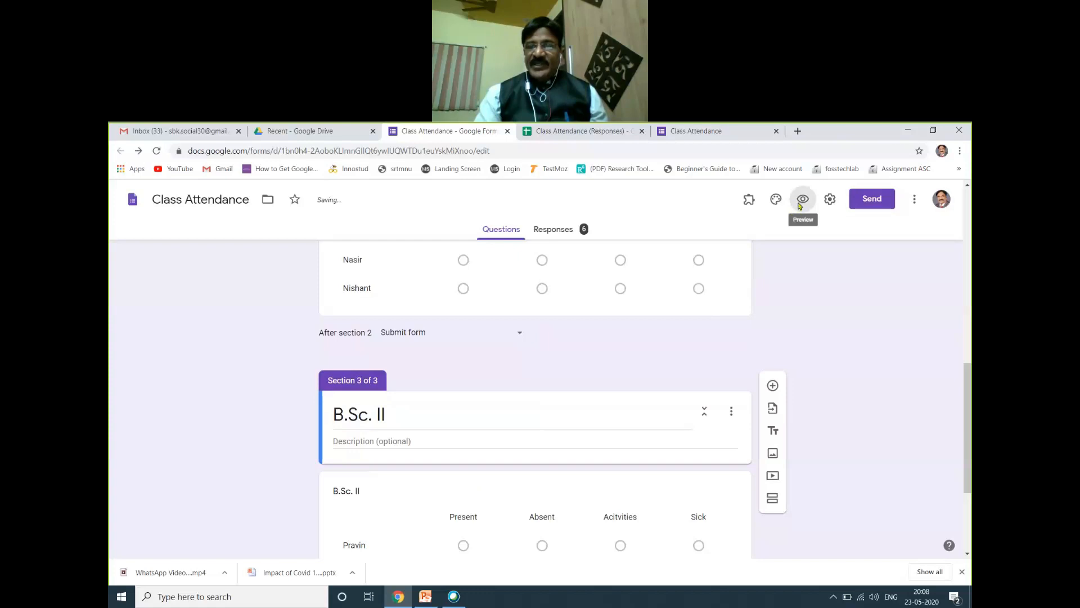
Step: Preview the form and check which attendance grid opens for the B.Sc. II and B.Sc. I class choices
click(803, 198)
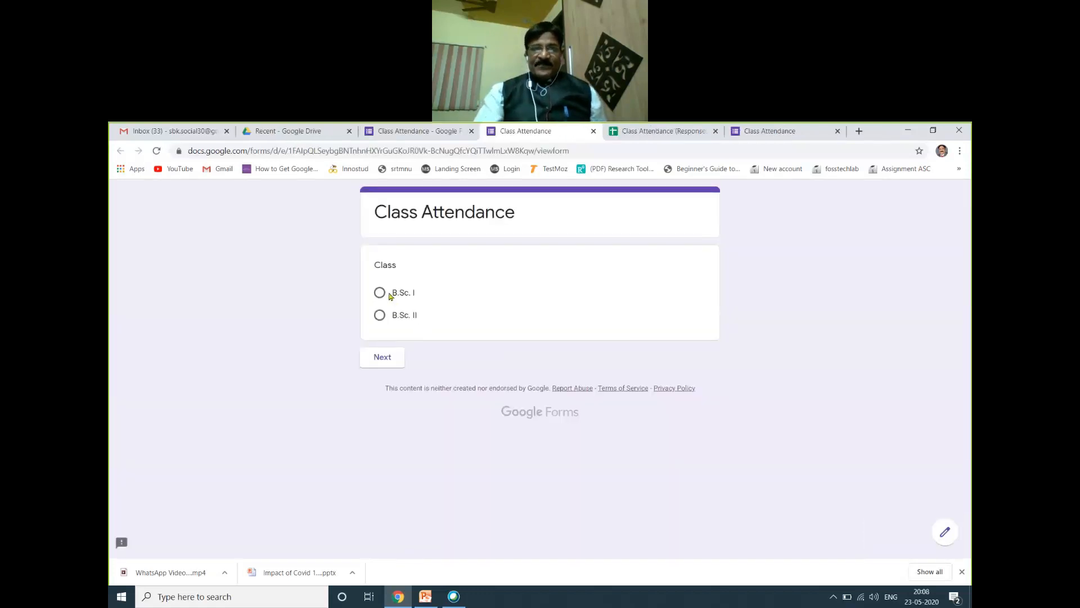
click(380, 315)
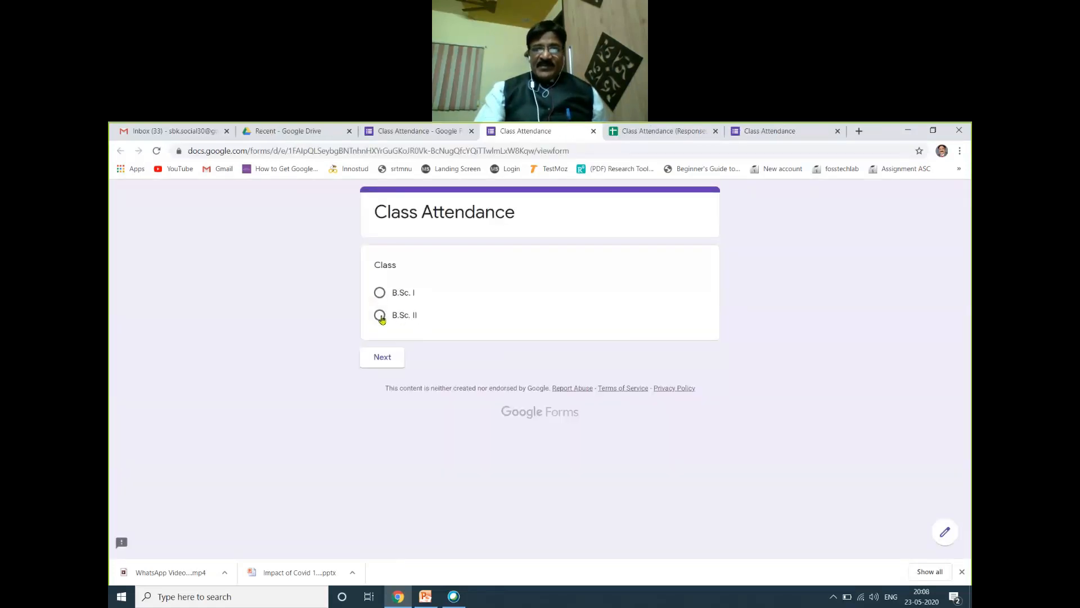
click(382, 358)
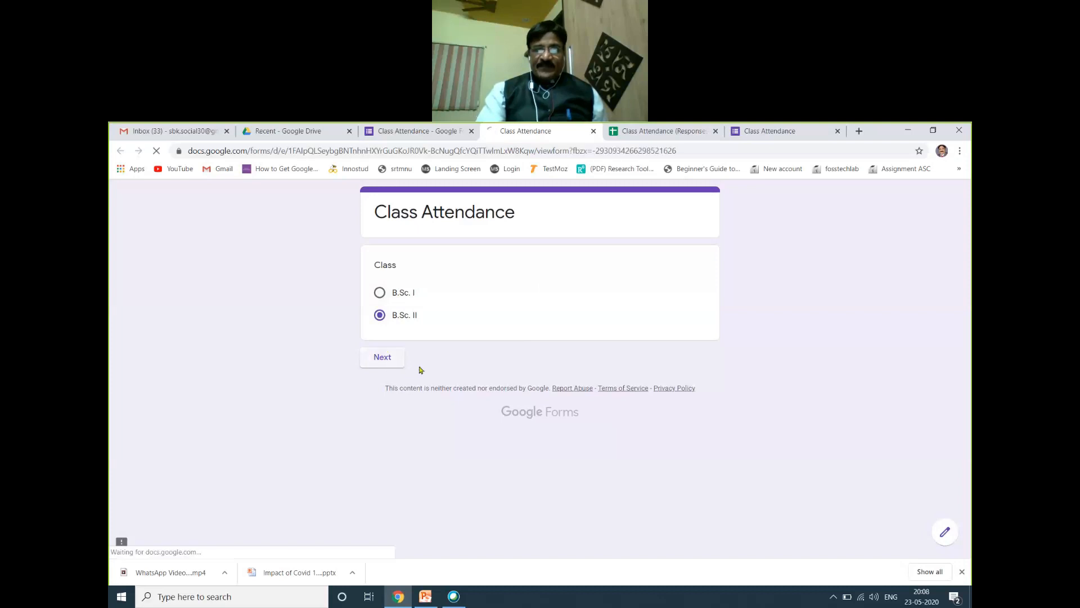
scroll(422, 369, down, 1)
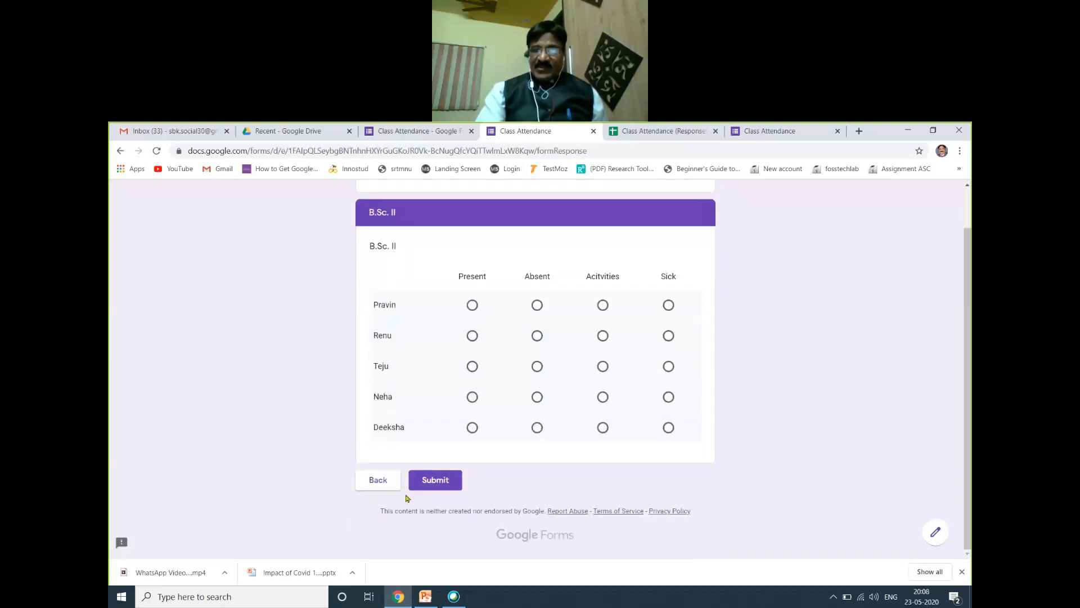
click(386, 486)
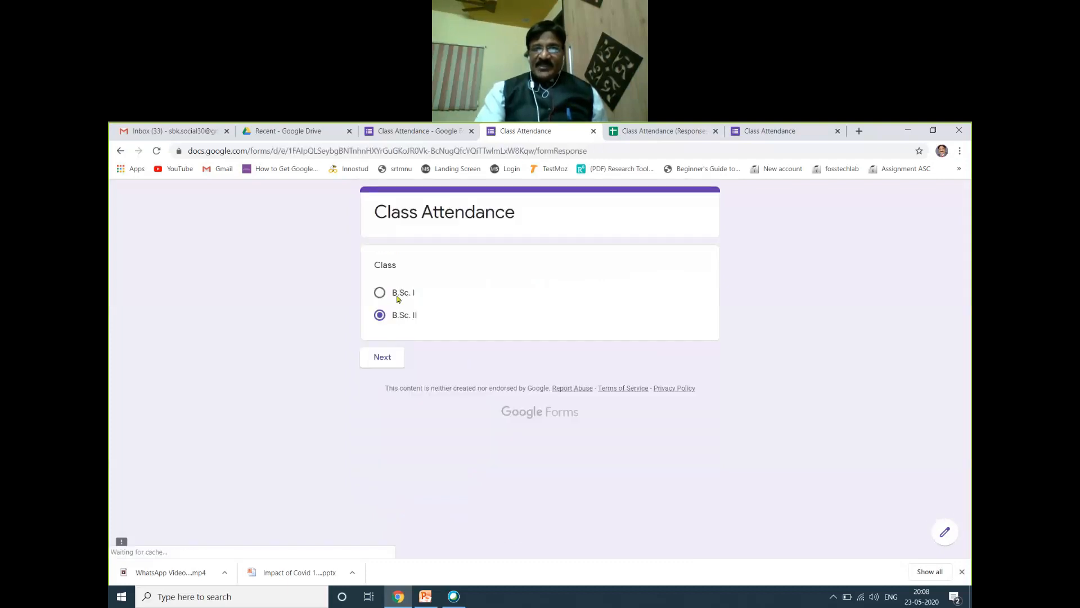
click(397, 295)
click(382, 357)
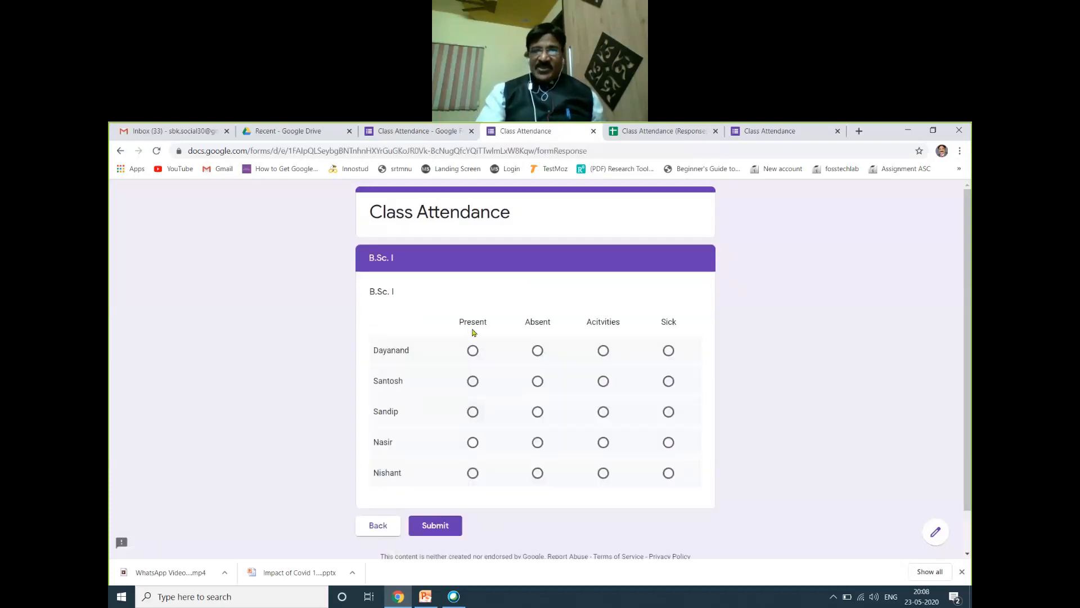
click(382, 527)
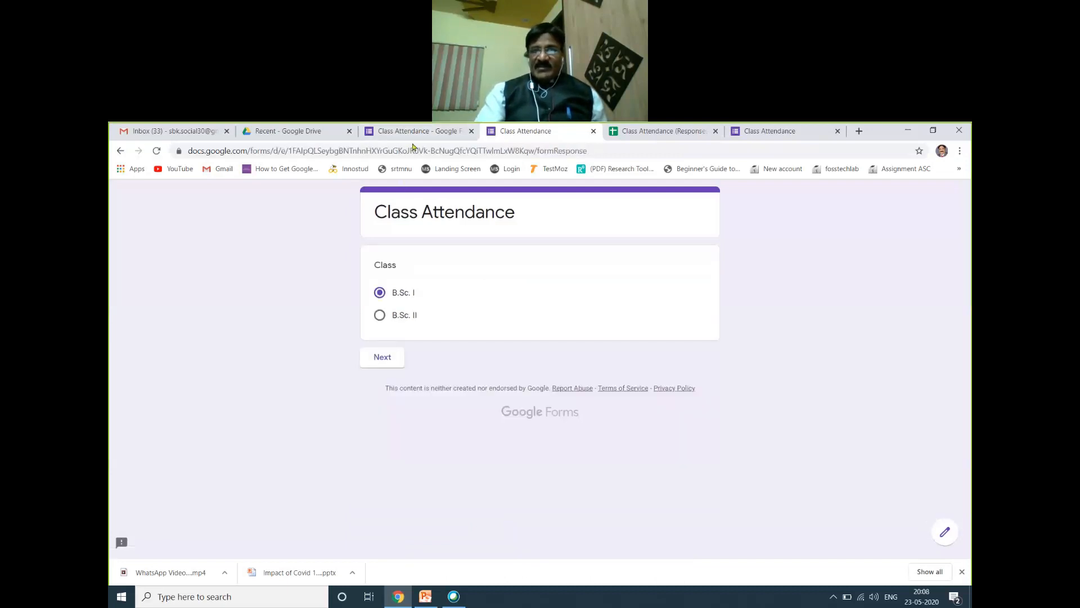
Step: Return to the form editor and review the Class question and the section that follows it
click(414, 132)
scroll(399, 413, up, 6)
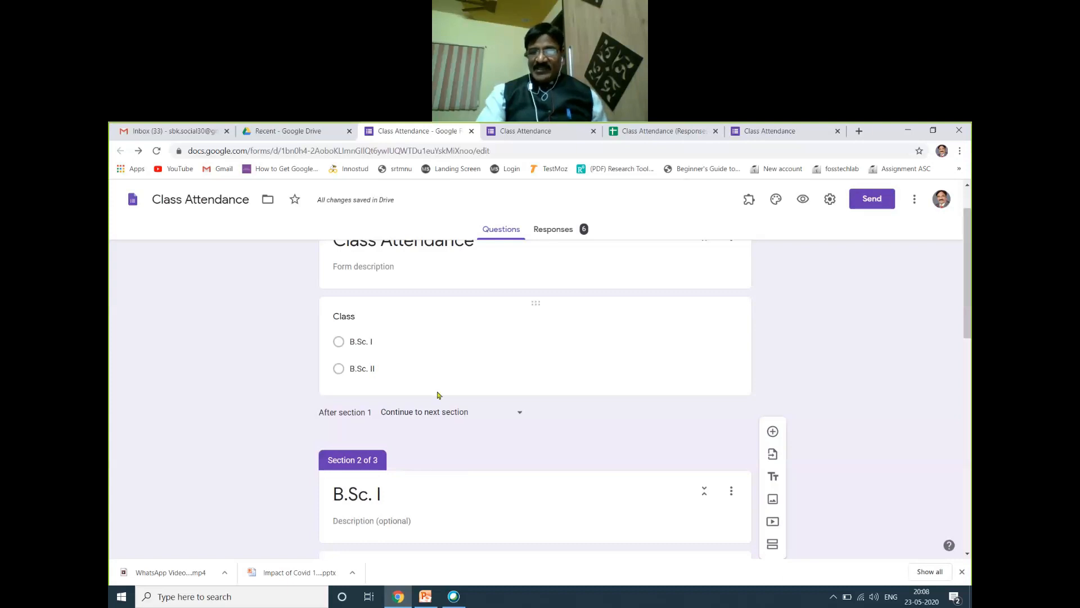
scroll(433, 449, down, 1)
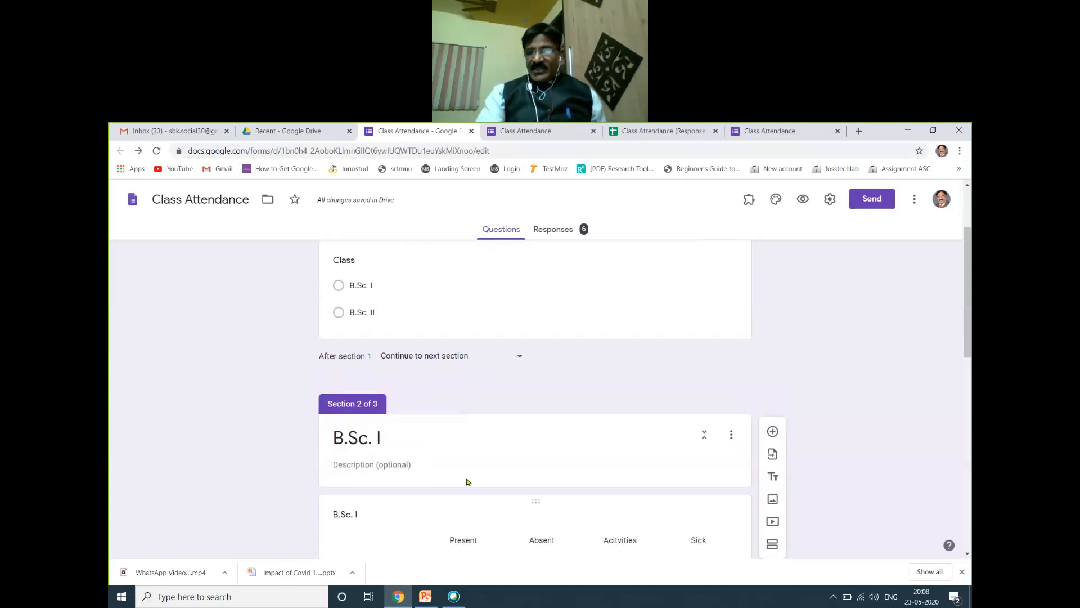